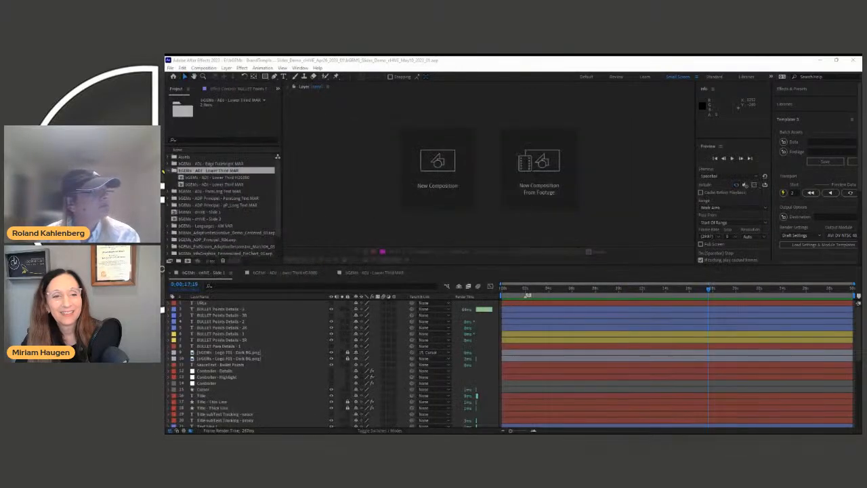
# Step: Dock the slide composition and Essential Graphics panels, and collapse the Timeline to enlarge the viewer
pyautogui.moveTo(166, 115); pyautogui.dragTo(453, 165)
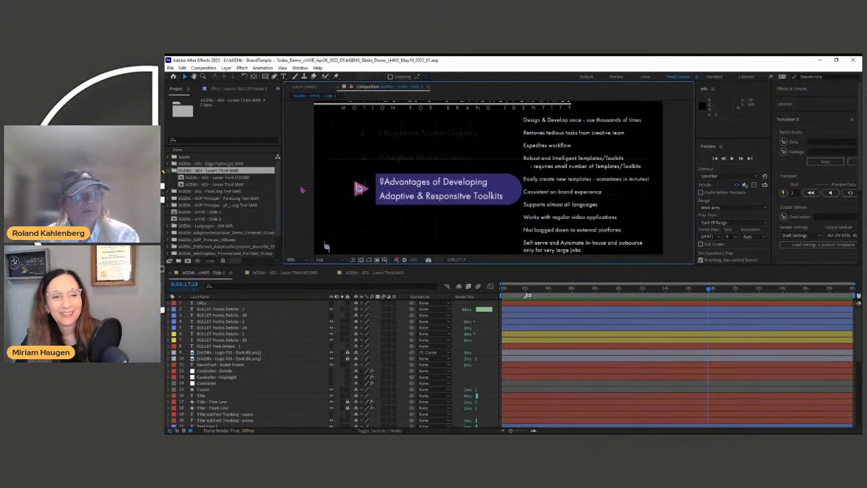
pyautogui.moveTo(166, 167); pyautogui.dragTo(241, 212)
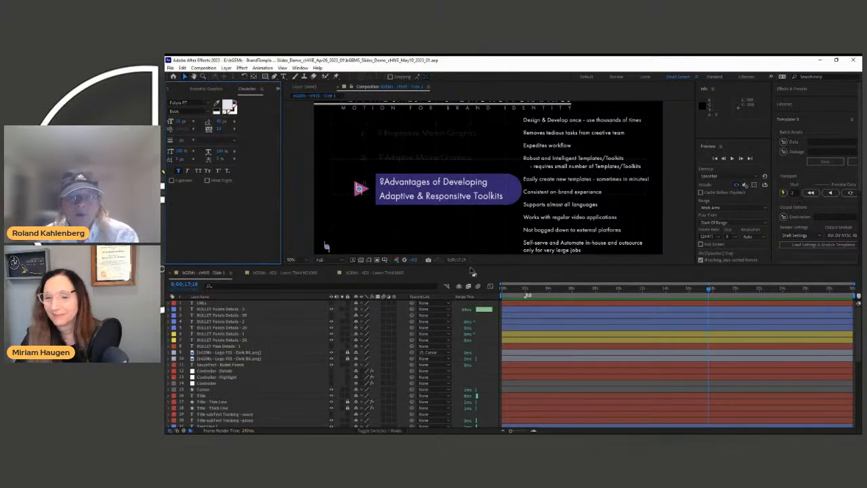
pyautogui.moveTo(528, 269); pyautogui.dragTo(520, 429)
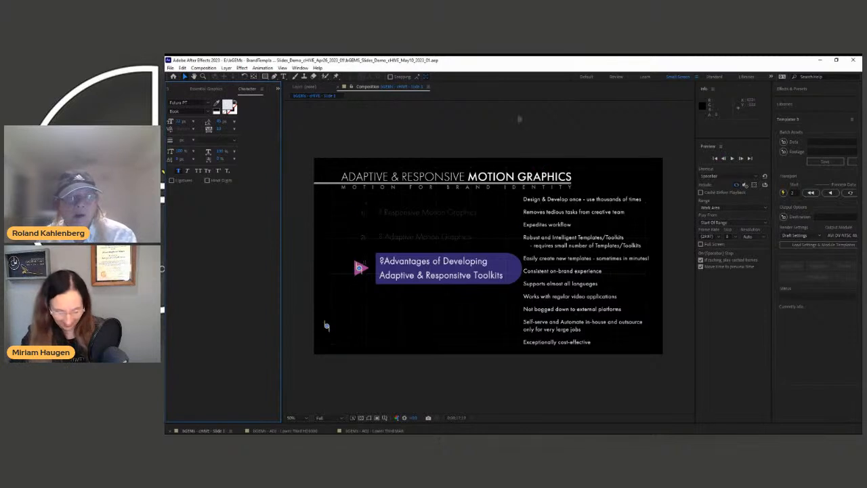
# Step: Maximize the viewer with `, fit the slide to it, and play to the first bullet
pyautogui.press('`')
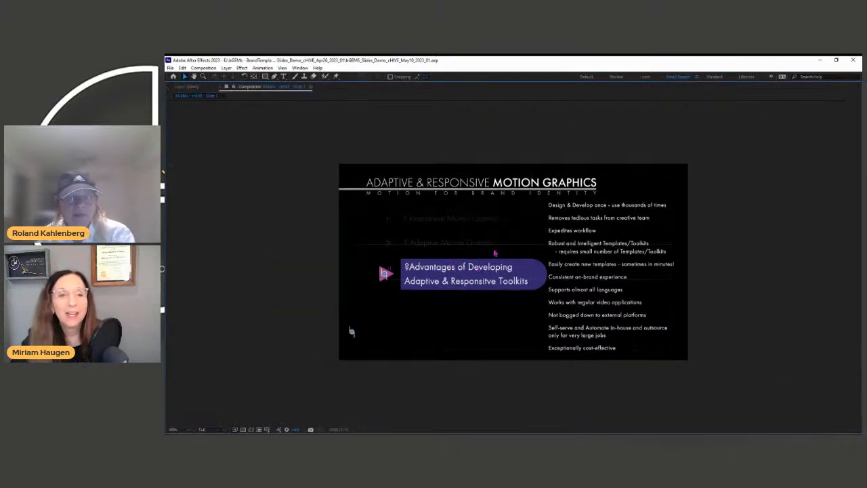
pyautogui.hotkey('shift', '/')
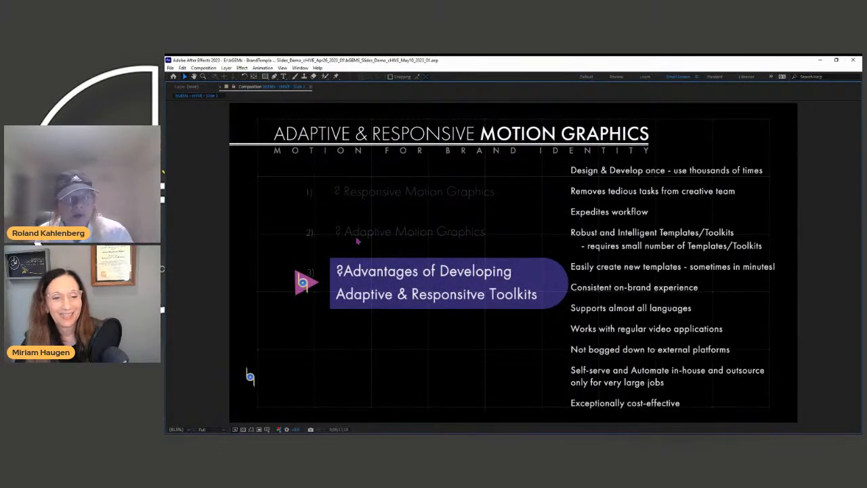
pyautogui.press('space')
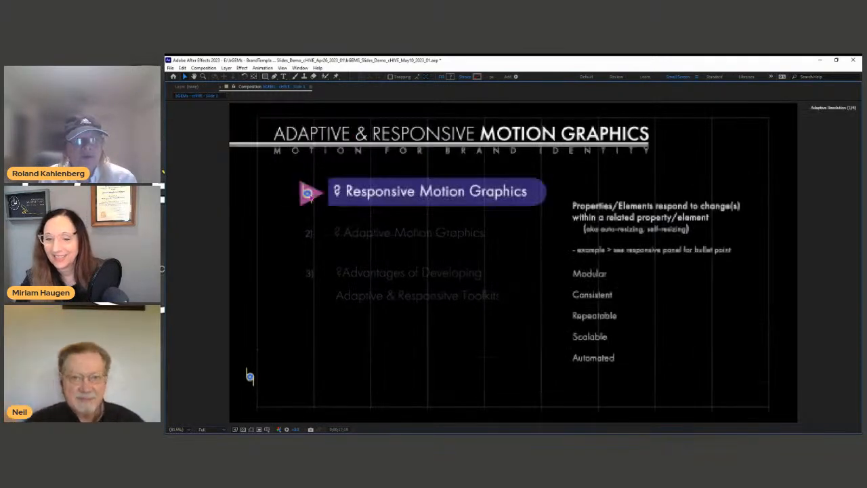
# Step: Restore the workspace and widen the Essential Graphics panel listing Slide Title, Bullet Points and detail fields
pyautogui.press('`')
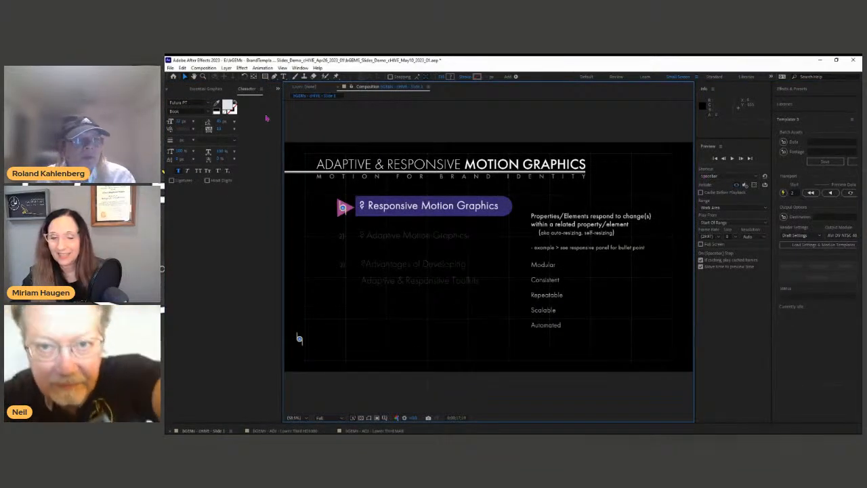
pyautogui.click(212, 90)
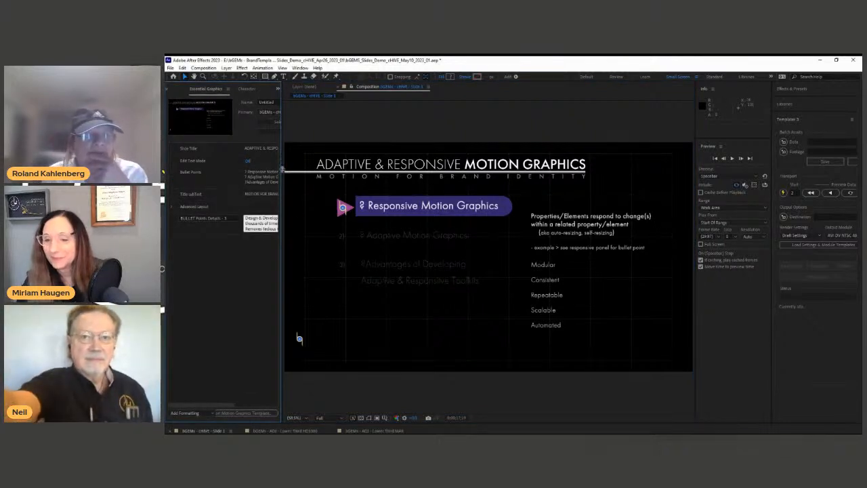
pyautogui.moveTo(280, 162); pyautogui.dragTo(324, 157)
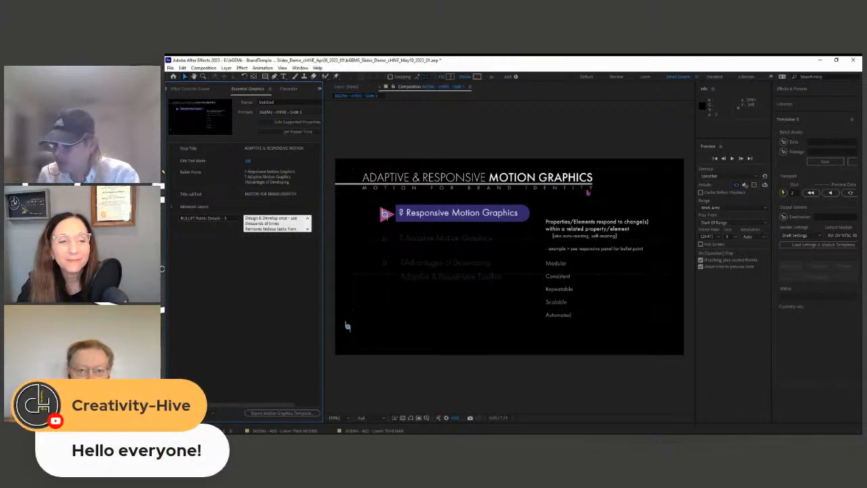
pyautogui.moveTo(323, 164); pyautogui.dragTo(359, 162)
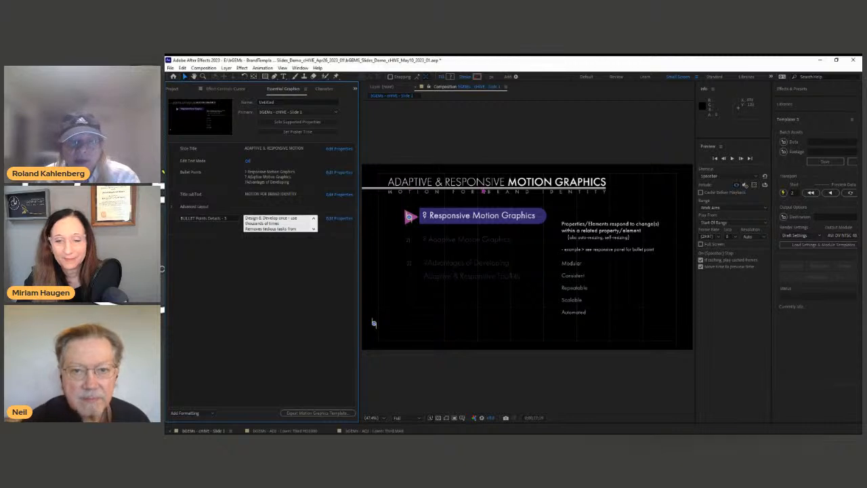
# Step: Shorten the slide title to ADAPTIVE & RESPONSIVE and move the cursor to the Adaptive Motion Graphics bullet
pyautogui.click(298, 150)
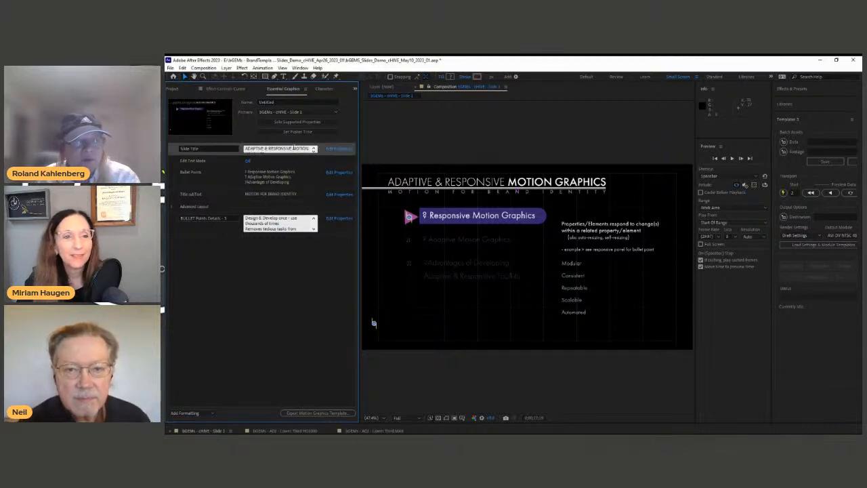
pyautogui.moveTo(295, 150); pyautogui.dragTo(297, 157)
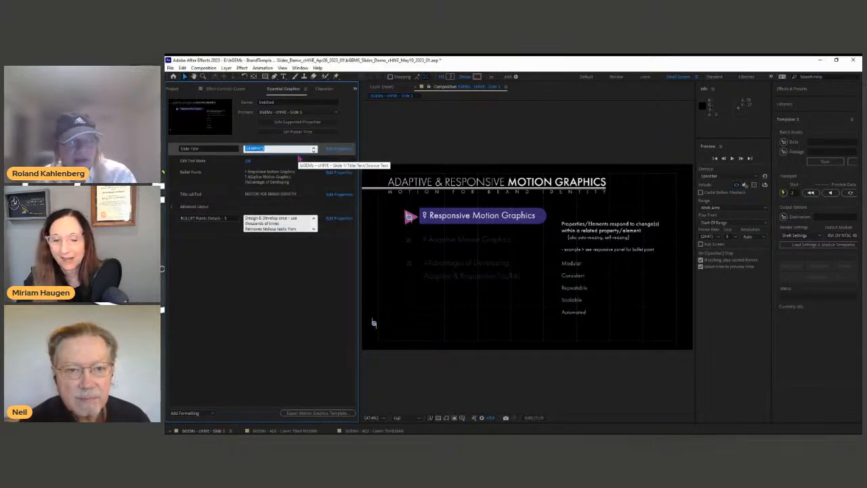
pyautogui.click(299, 158)
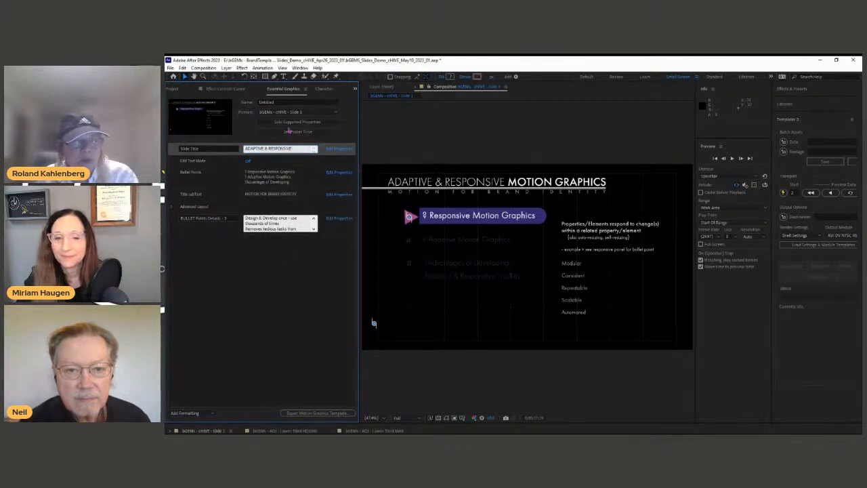
pyautogui.click(294, 272)
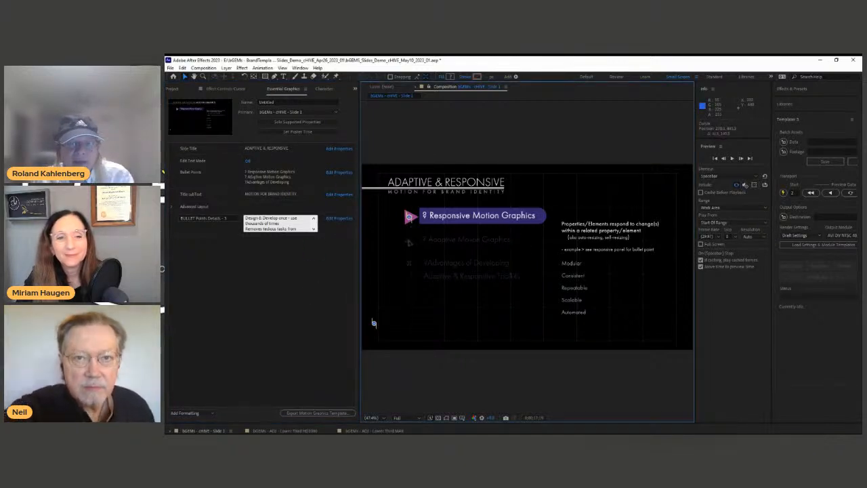
pyautogui.moveTo(409, 216); pyautogui.dragTo(407, 241)
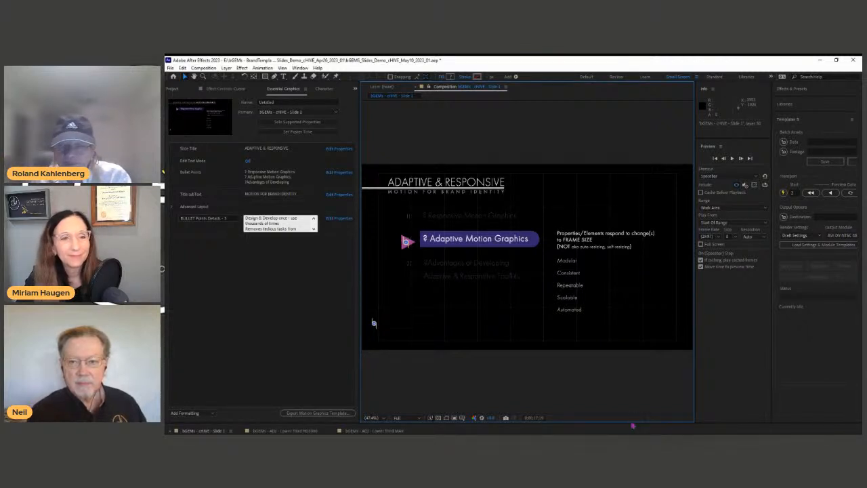
# Step: Reveal the Timeline again and switch to the ADI - Lower Third MAR composition
pyautogui.moveTo(632, 423); pyautogui.dragTo(634, 332)
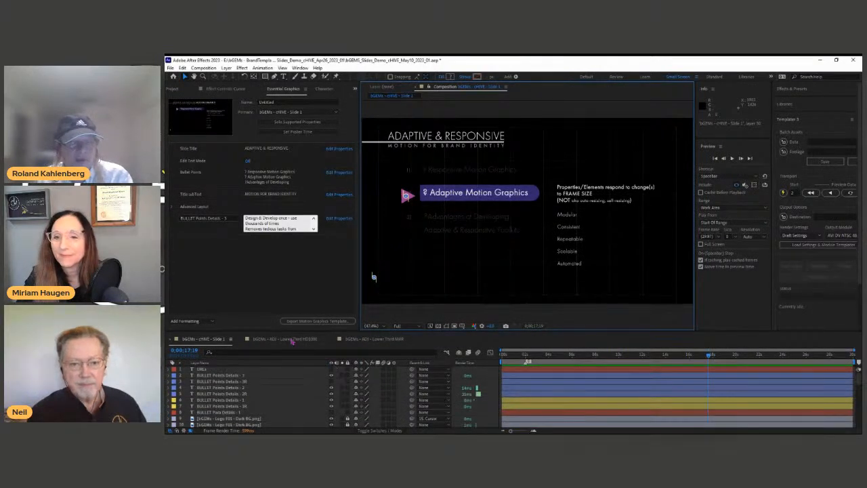
pyautogui.click(374, 339)
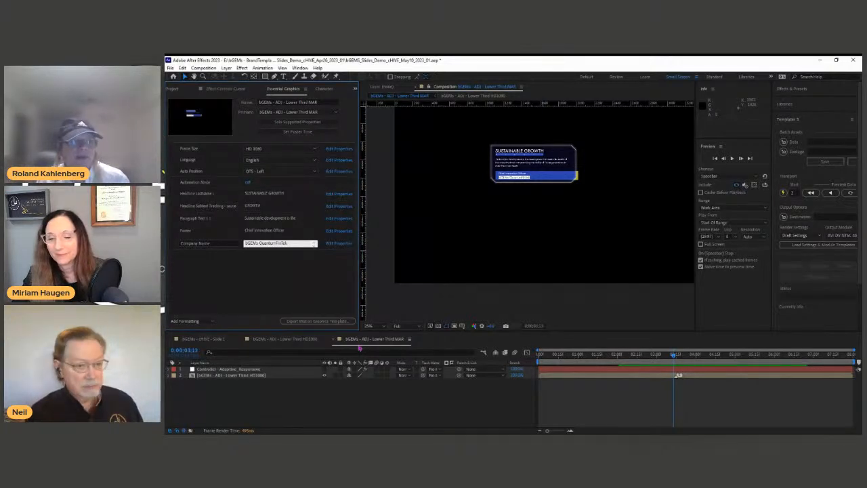
# Step: Show title/action safe guides and zoom the lower third to 50%, panning it into view
pyautogui.press("'")
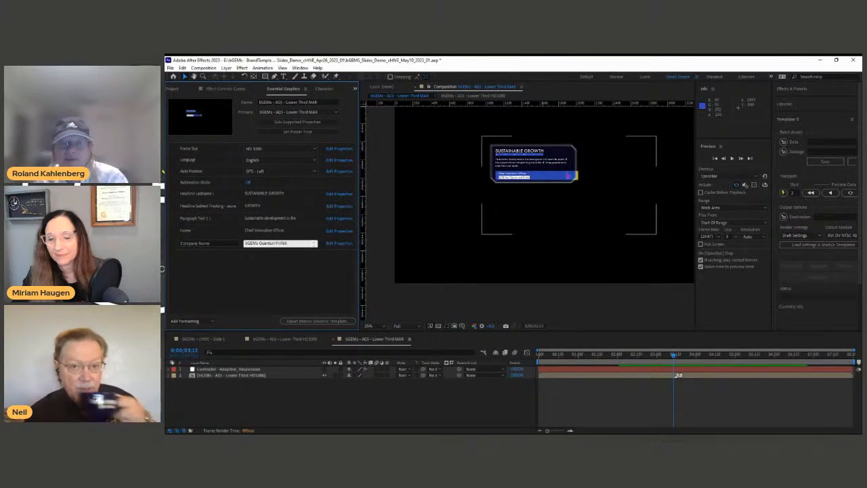
pyautogui.press('.')
pyautogui.moveTo(558, 163); pyautogui.dragTo(559, 243)
# Step: Select the HD1080 lower-third layer and zoom the viewer back out to 25%
pyautogui.press('v')
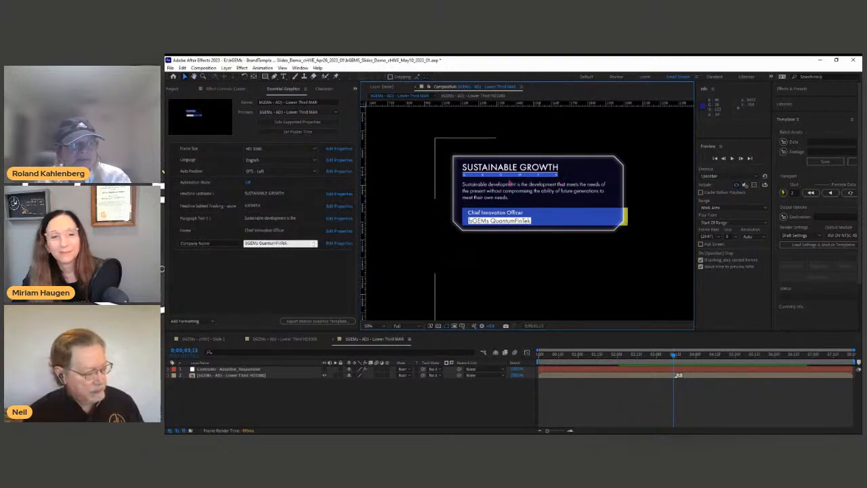
pyautogui.click(277, 388)
pyautogui.click(251, 375)
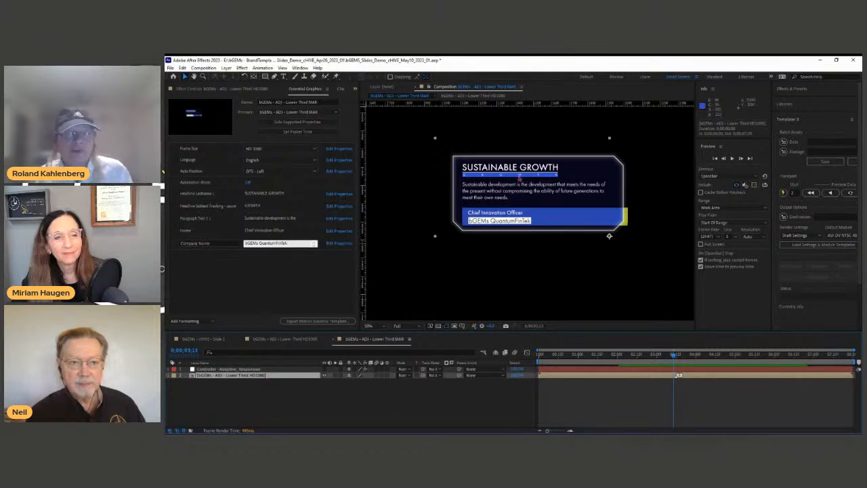
pyautogui.press(',')
pyautogui.click(254, 415)
pyautogui.click(264, 378)
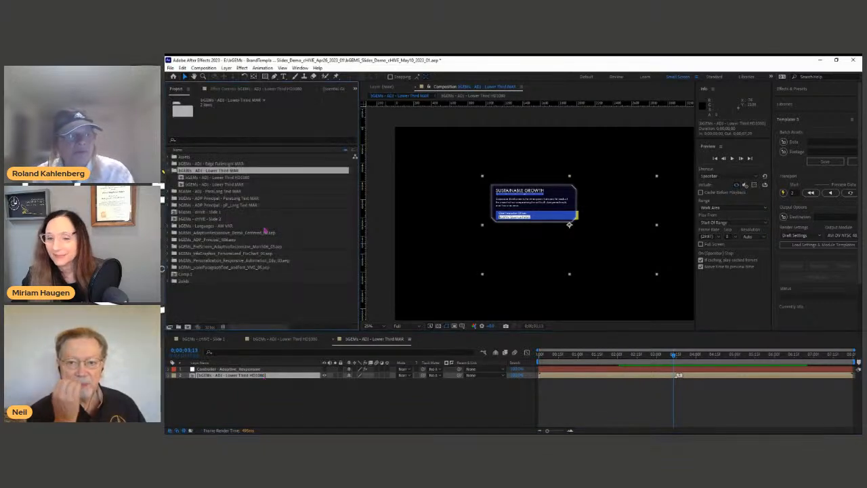
# Step: Open the Lower Third HD1080 comp from the Project panel and maximize its Timeline
pyautogui.click(264, 380)
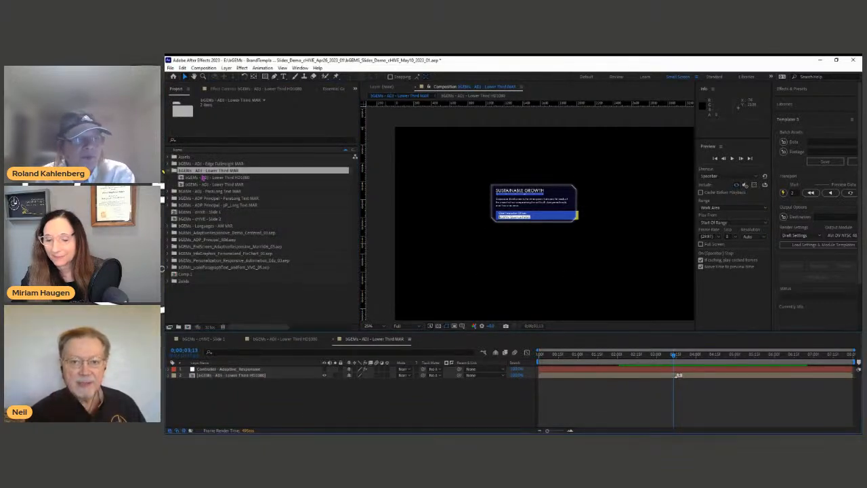
pyautogui.click(237, 177)
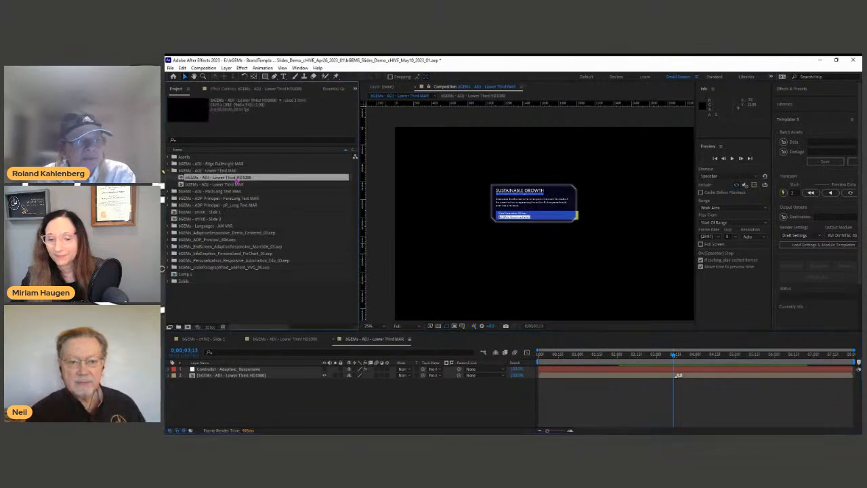
pyautogui.doubleClick(238, 179)
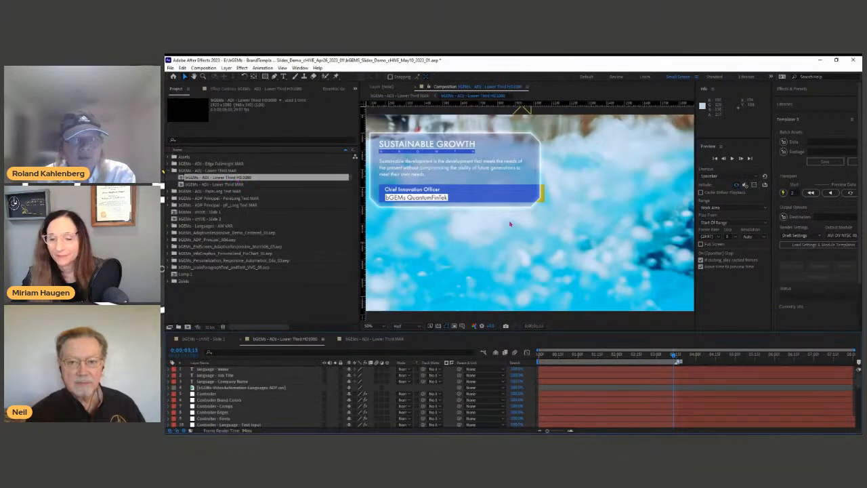
pyautogui.scroll(-2, 511, 220)
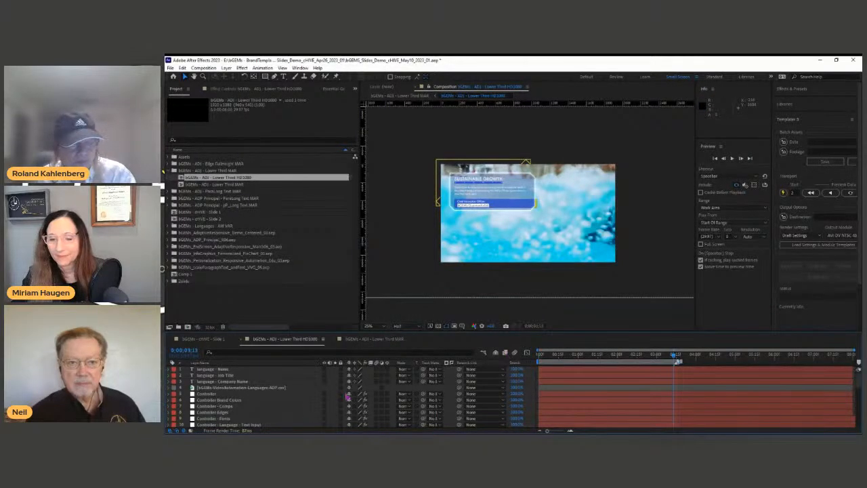
pyautogui.press('`')
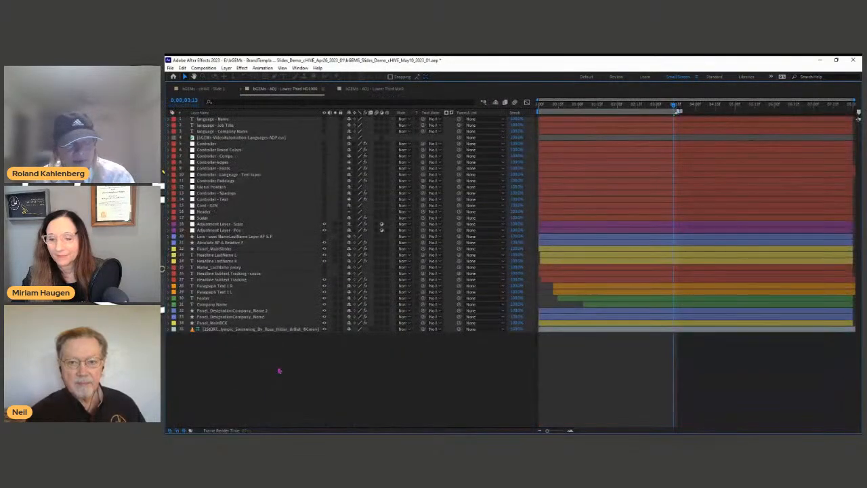
# Step: Reveal all layer expressions and read the Title2PanelText and name line spacing expressions
pyautogui.press('e')
pyautogui.press('e')
pyautogui.click(175, 143)
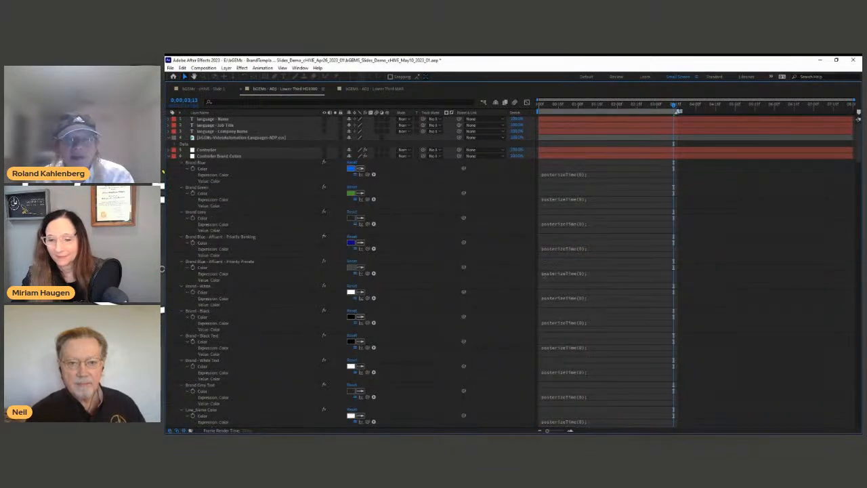
pyautogui.scroll(-10, 427, 274)
pyautogui.scroll(-10, 433, 298)
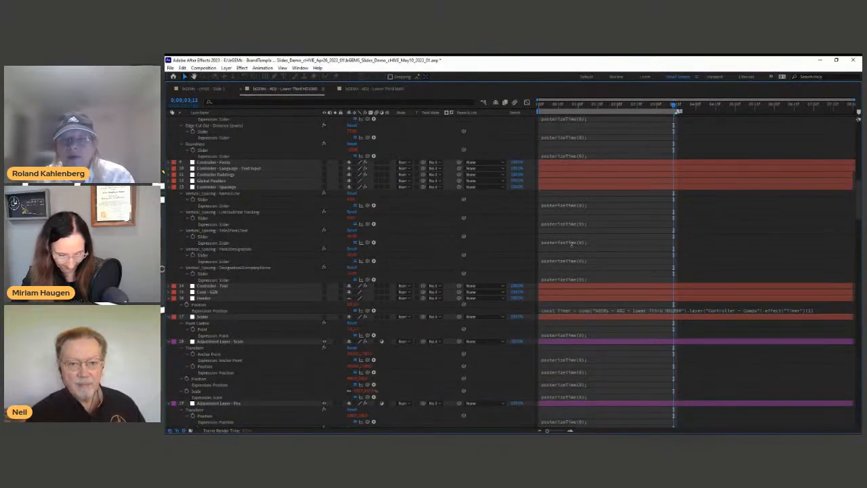
pyautogui.click(573, 246)
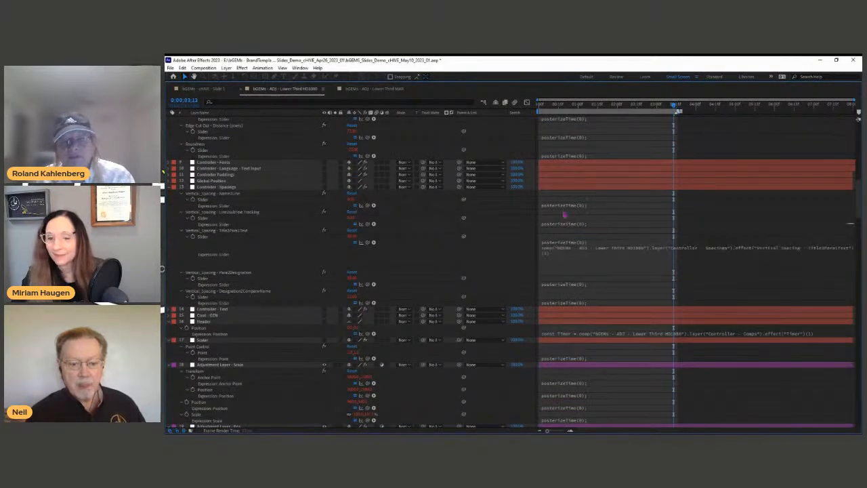
pyautogui.click(565, 216)
pyautogui.click(564, 206)
pyautogui.scroll(-8, 505, 228)
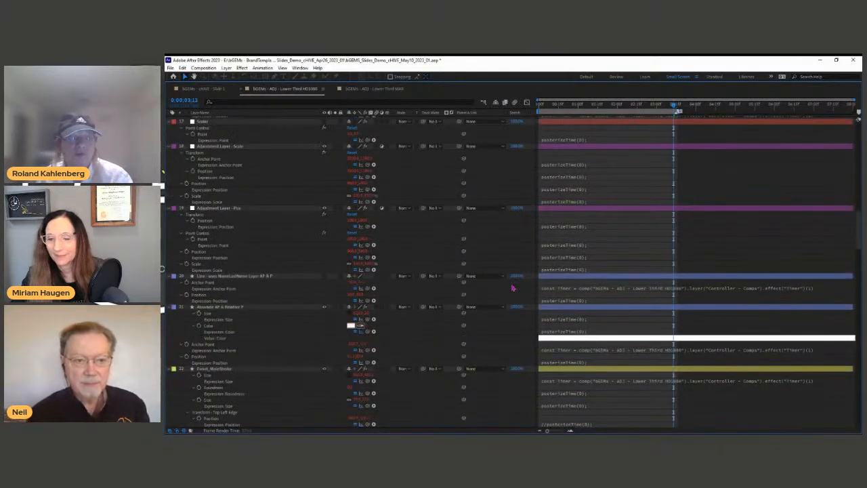
pyautogui.scroll(-3, 512, 288)
# Step: Read the Roundness, edge, Scale and Position expressions, then close the expression field
pyautogui.click(569, 302)
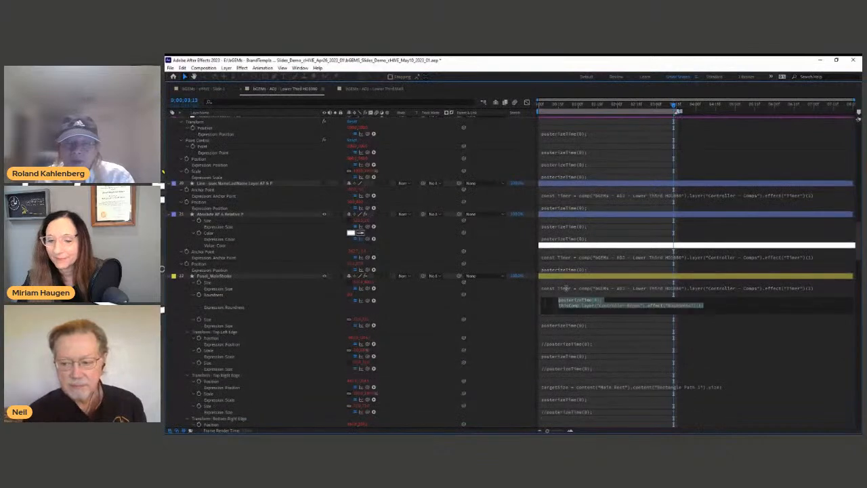
pyautogui.scroll(-10, 520, 352)
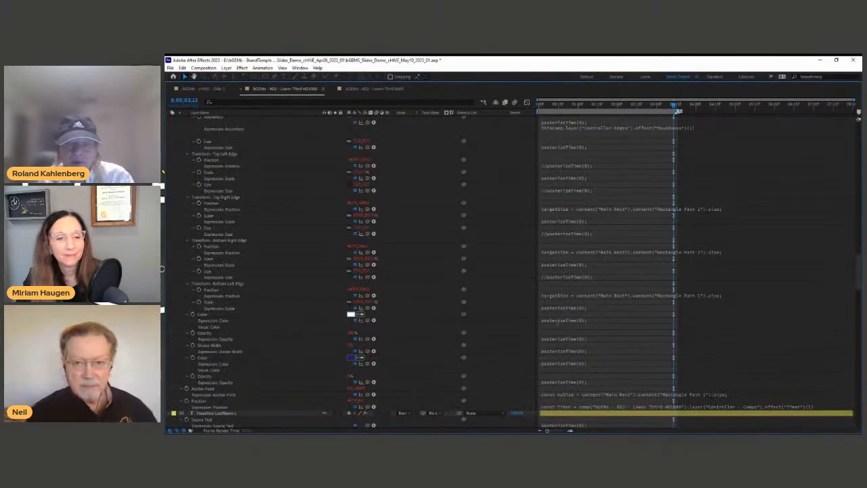
pyautogui.click(557, 307)
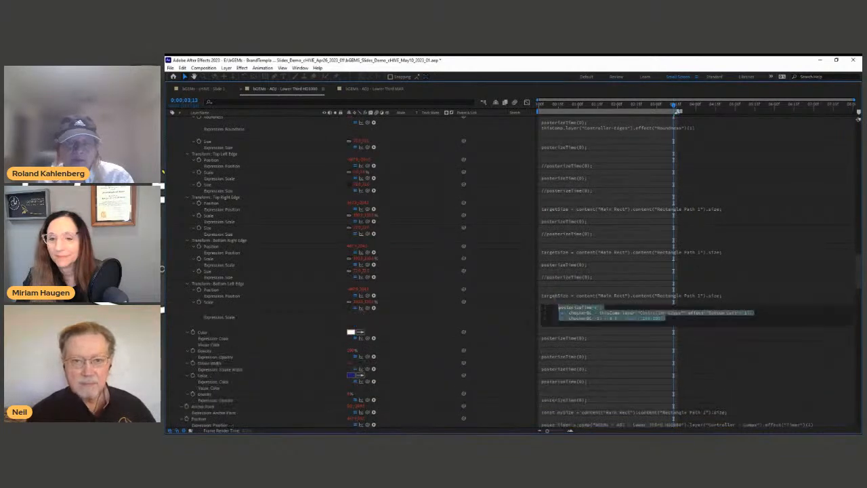
pyautogui.click(547, 278)
pyautogui.click(543, 265)
pyautogui.click(550, 253)
pyautogui.click(549, 253)
pyautogui.click(492, 271)
# Step: Collapse all layer properties, deselect the layers, and restore the normal workspace
pyautogui.scroll(3, 492, 271)
pyautogui.scroll(5, 492, 271)
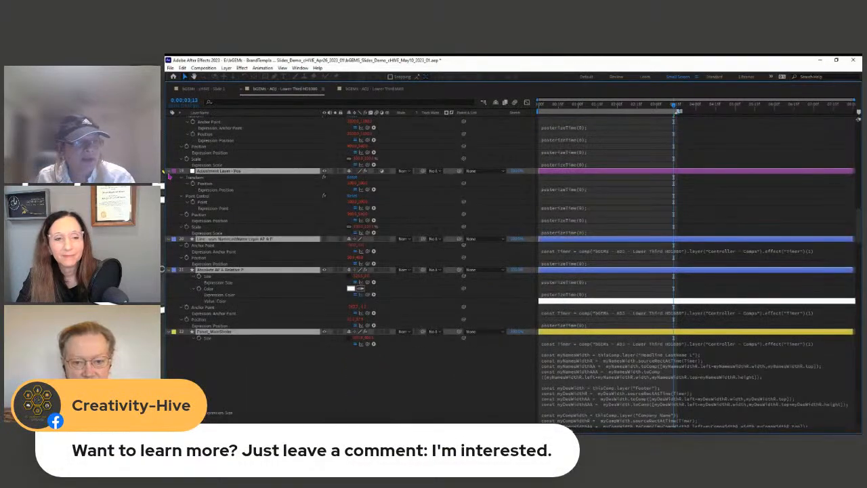
pyautogui.click(169, 172)
pyautogui.click(332, 360)
pyautogui.press('`')
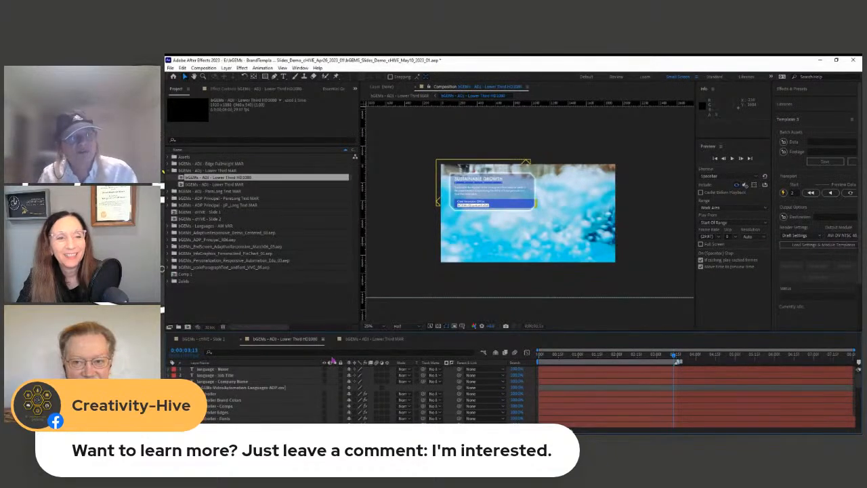
# Step: Raise the divider above the HD1080 comp's Timeline to give the layers more room
pyautogui.moveTo(424, 331); pyautogui.dragTo(429, 301)
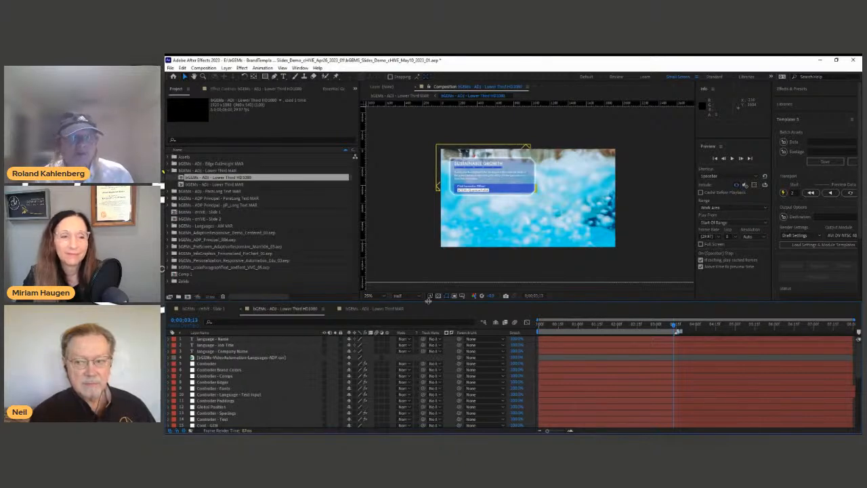
# Step: Import the project file containing the 1080x1080, 1080x1350, 1080x1920 and 4K lower-third comps
pyautogui.click(216, 181)
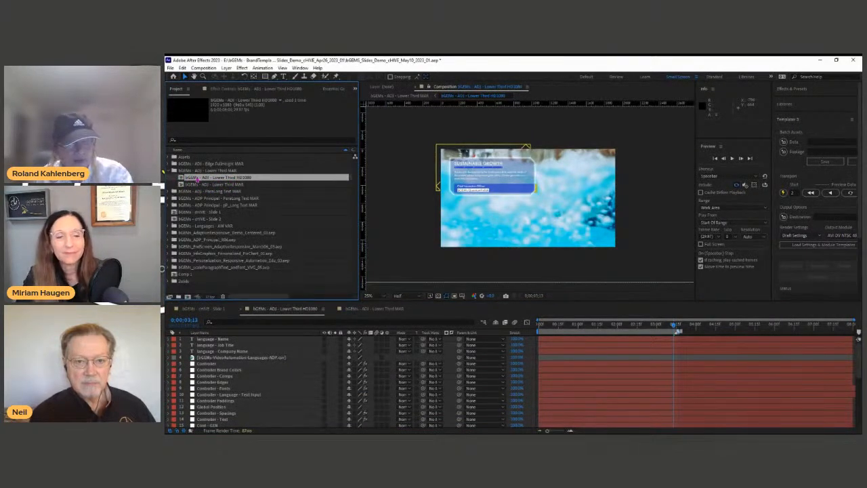
pyautogui.hotkey('ctrl', 'o')
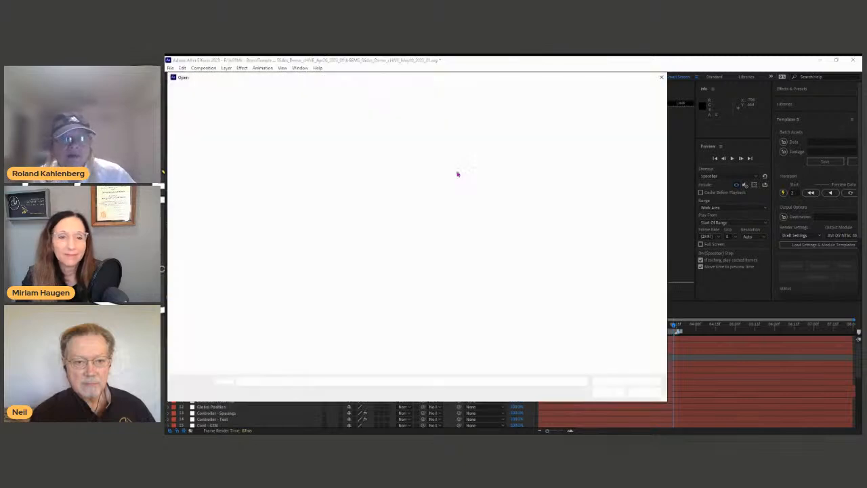
pyautogui.doubleClick(339, 139)
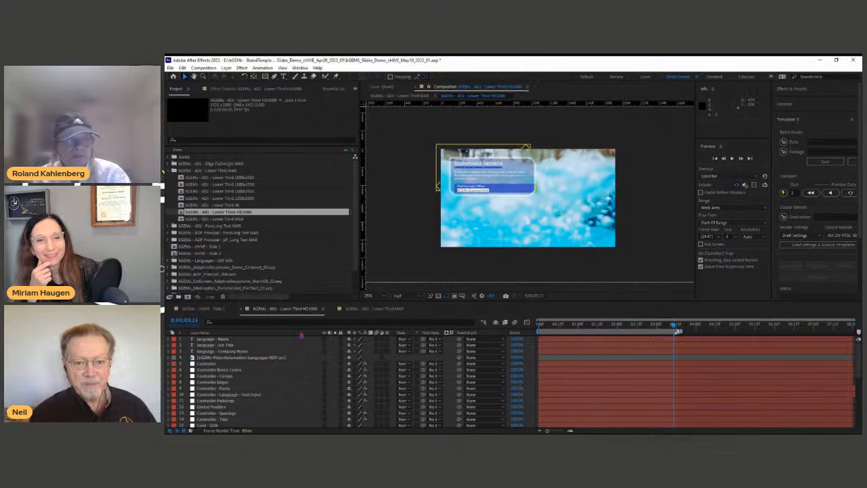
# Step: Add the five new lower-third comps as layers in the MAR comp and move layers 4–5 lower
pyautogui.click(361, 310)
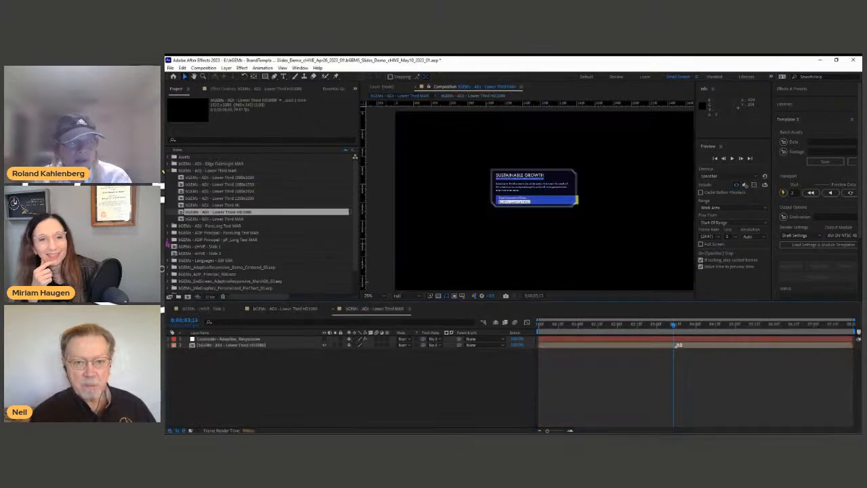
pyautogui.click(231, 205)
pyautogui.keyDown('shift'); pyautogui.click(249, 178); pyautogui.keyUp('shift')
pyautogui.moveTo(250, 178); pyautogui.dragTo(275, 341)
pyautogui.click(268, 364)
pyautogui.keyDown('shift'); pyautogui.click(267, 377); pyautogui.keyUp('shift')
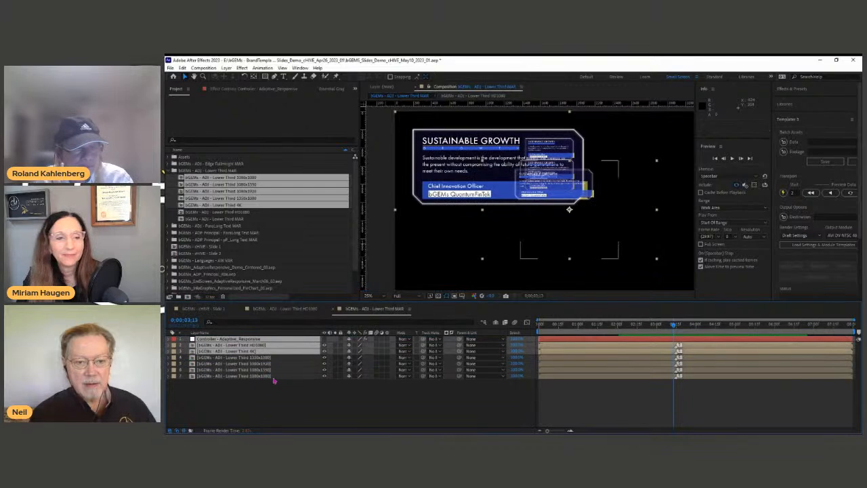
pyautogui.click(276, 357)
pyautogui.keyDown('shift'); pyautogui.click(276, 363); pyautogui.keyUp('shift')
pyautogui.moveTo(276, 363)
pyautogui.mouseDown()
pyautogui.moveTo(282, 397)
pyautogui.moveTo(274, 369)
pyautogui.mouseUp()
# Step: Check the HD1080 layer's Opacity, clear all selections, and show the template's Essential Graphics properties
pyautogui.click(266, 345)
pyautogui.press('t')
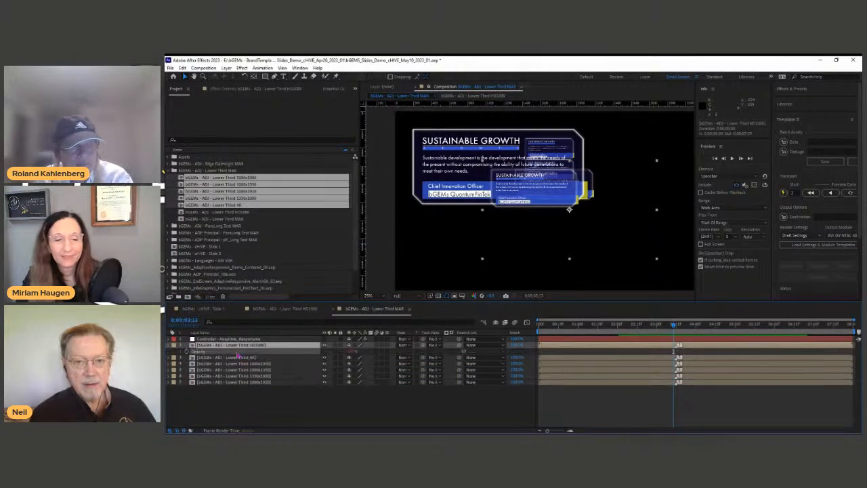
pyautogui.click(239, 357)
pyautogui.keyDown('shift'); pyautogui.click(258, 383); pyautogui.keyUp('shift')
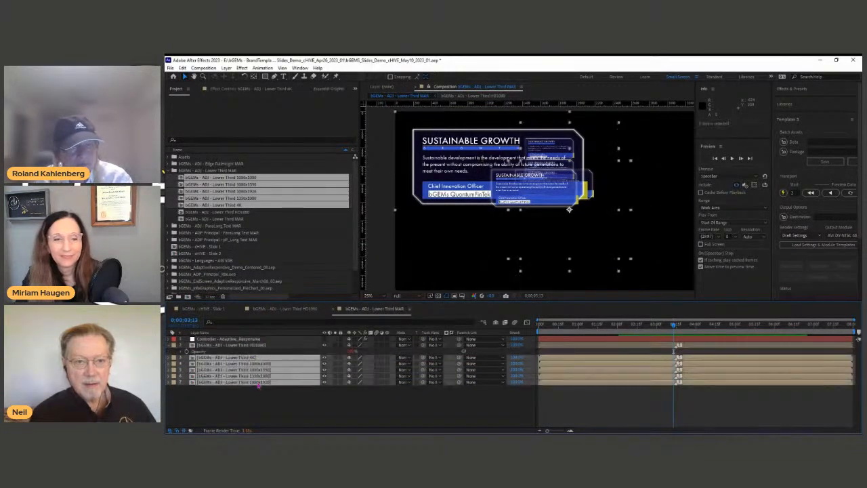
pyautogui.click(265, 401)
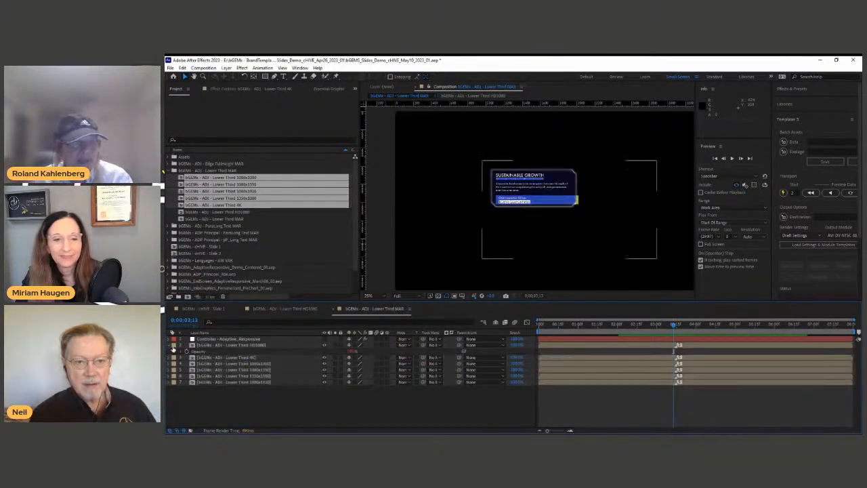
pyautogui.click(169, 345)
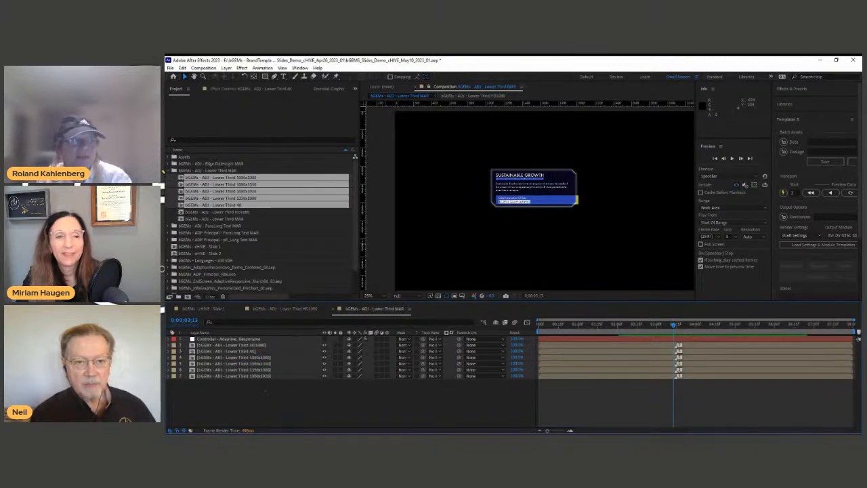
pyautogui.click(174, 191)
pyautogui.click(330, 400)
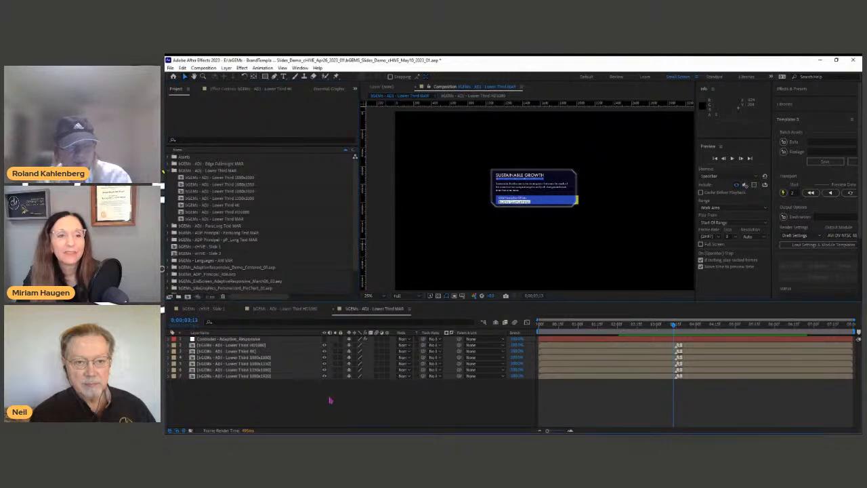
pyautogui.click(330, 89)
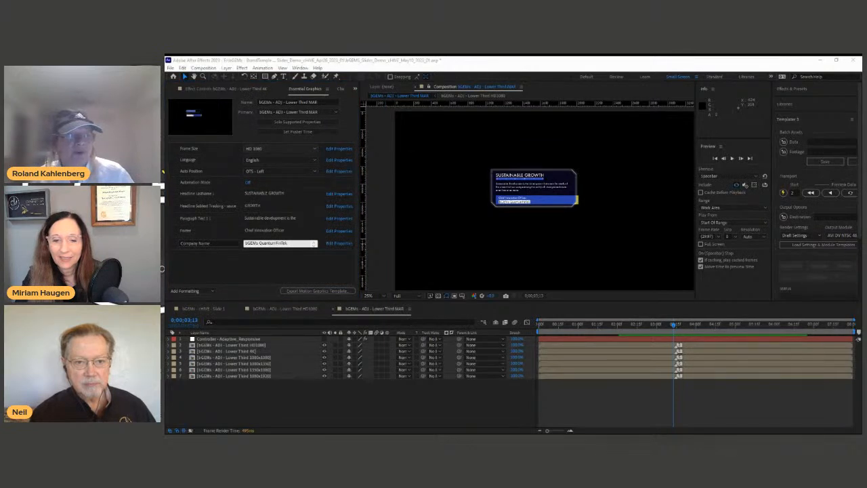
# Step: Switch the HD1080 lower-third layer's Frame Size to 4K in Essential Graphics
pyautogui.click(256, 346)
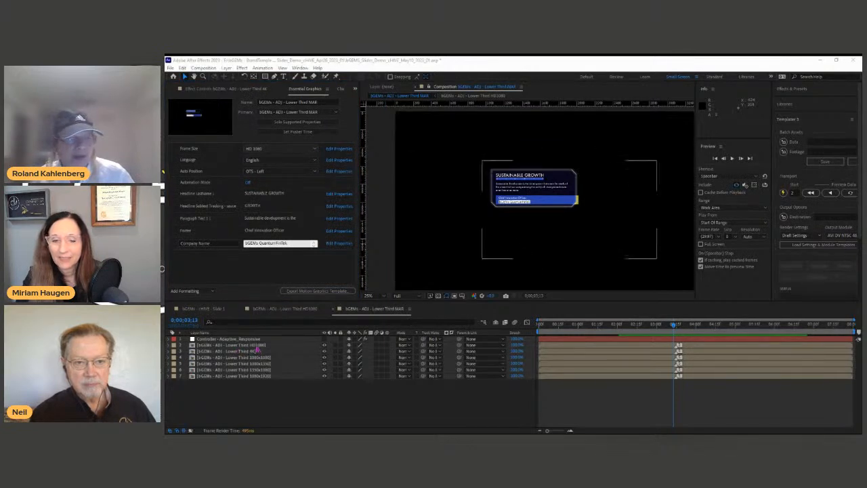
pyautogui.click(269, 152)
pyautogui.click(259, 169)
pyautogui.scroll(-1, 445, 180)
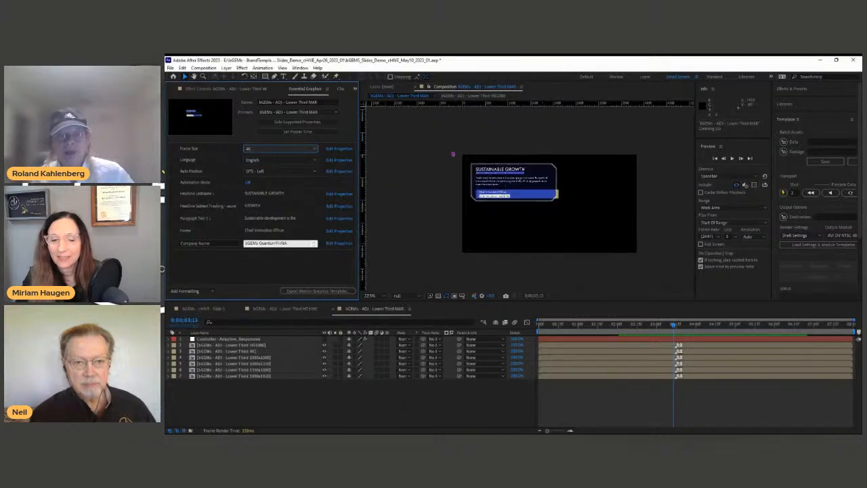
pyautogui.scroll(1, 514, 192)
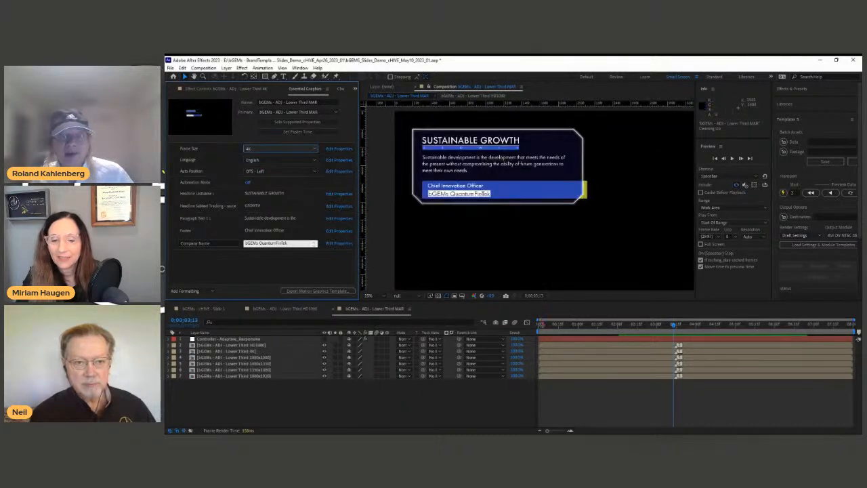
# Step: Preview the 4K lower-third animation from frame 0, then select the Headline Lastname field
pyautogui.click(540, 325)
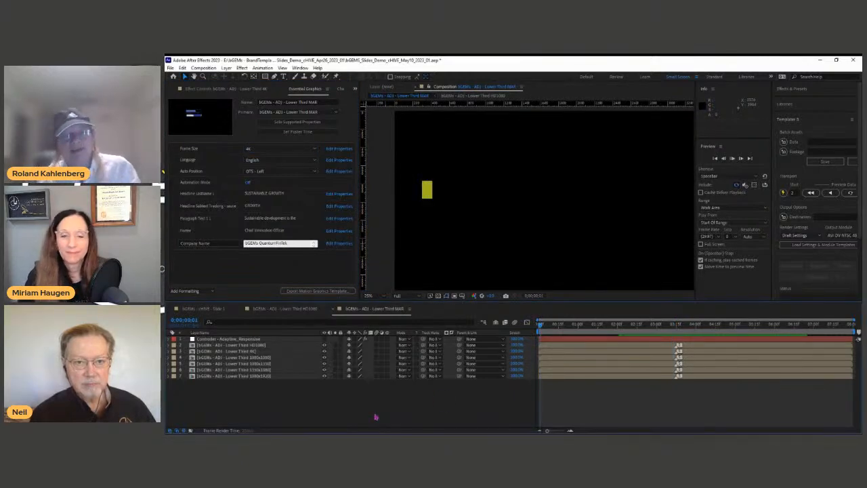
pyautogui.press('space')
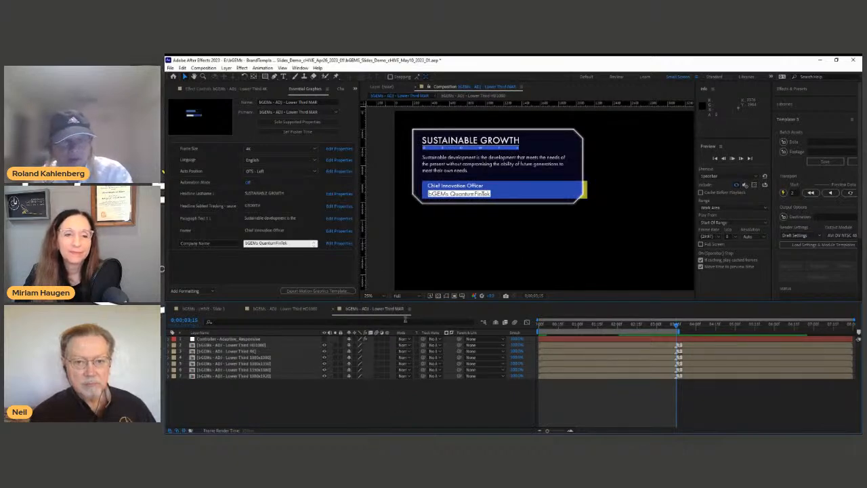
pyautogui.press('space')
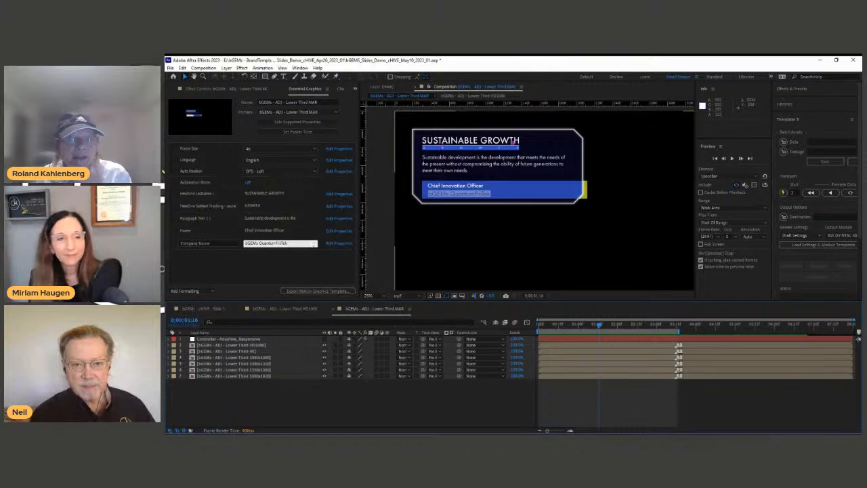
pyautogui.click(290, 193)
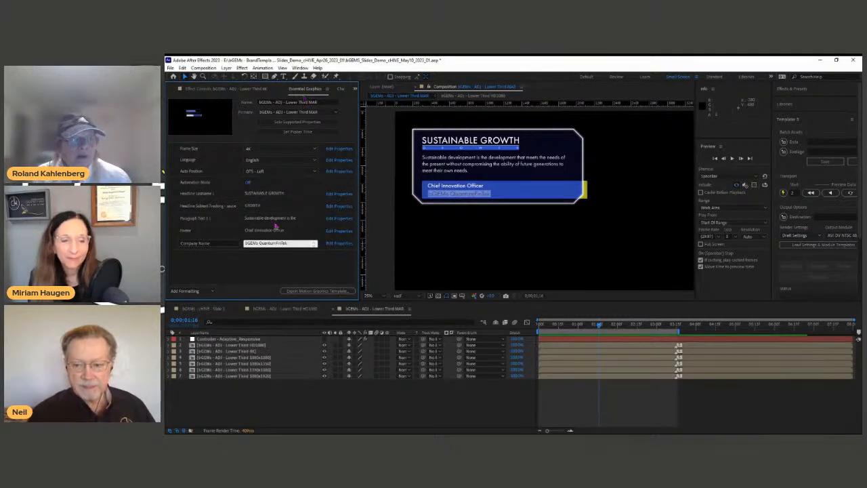
# Step: Append ' - 100%' after GROWTH in the Headline Lastname field and commit it
pyautogui.doubleClick(282, 194)
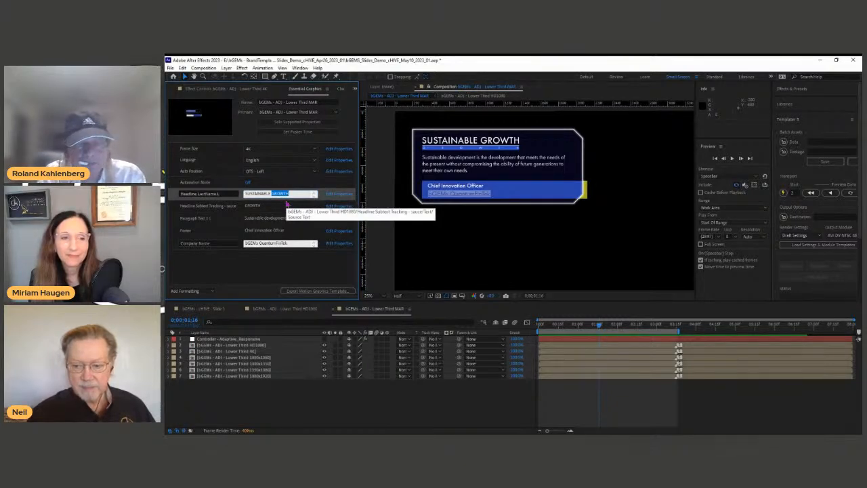
pyautogui.press('Right')
pyautogui.write('- 100%')
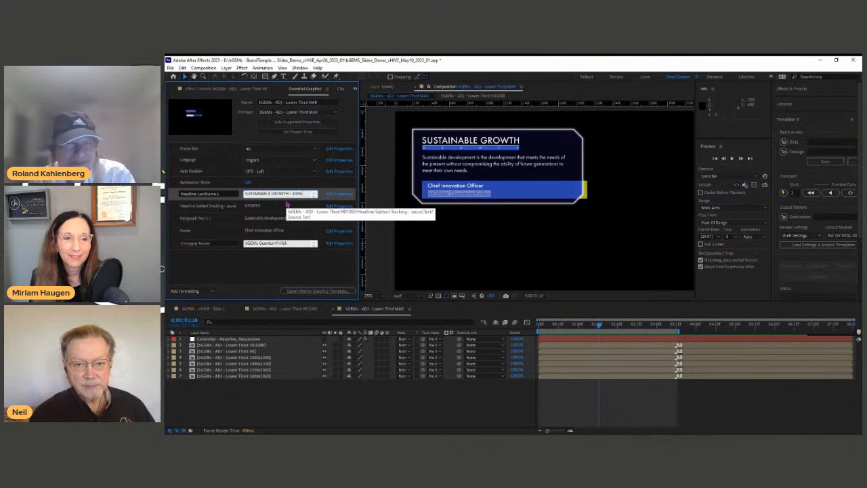
pyautogui.click(269, 268)
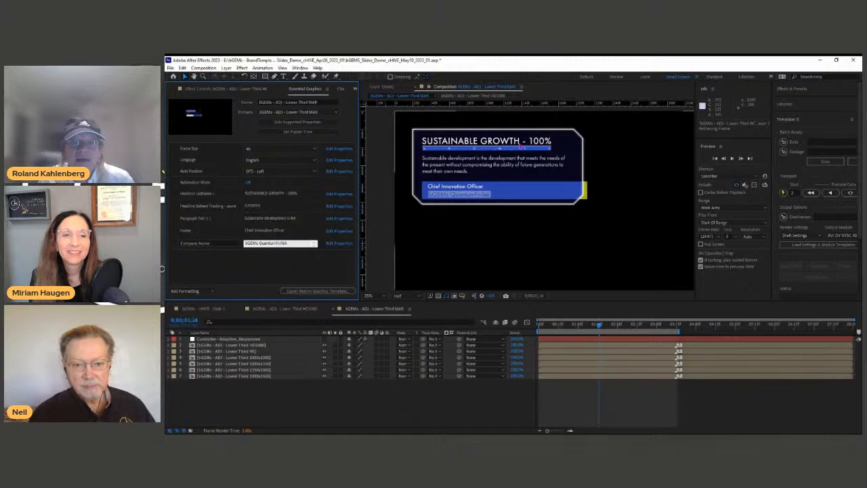
# Step: Change the Frame Size from 4K to HD 1080, then to 1350 x 1080
pyautogui.click(260, 149)
pyautogui.click(260, 160)
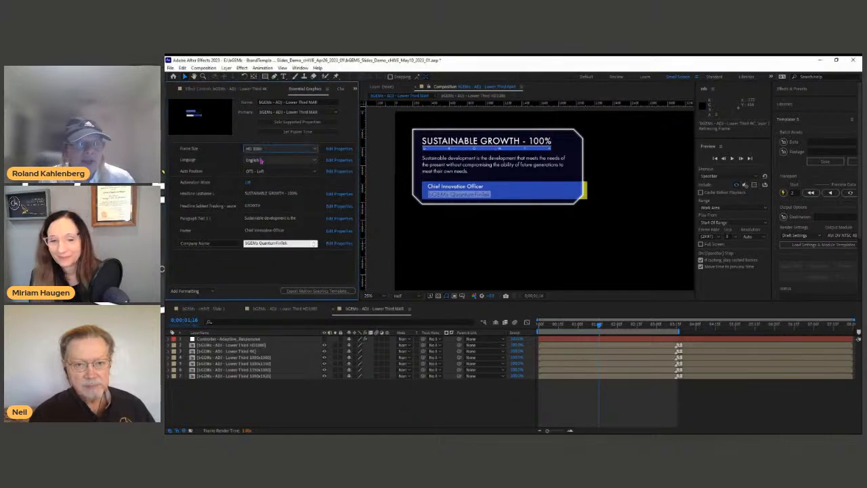
pyautogui.scroll(2, 492, 197)
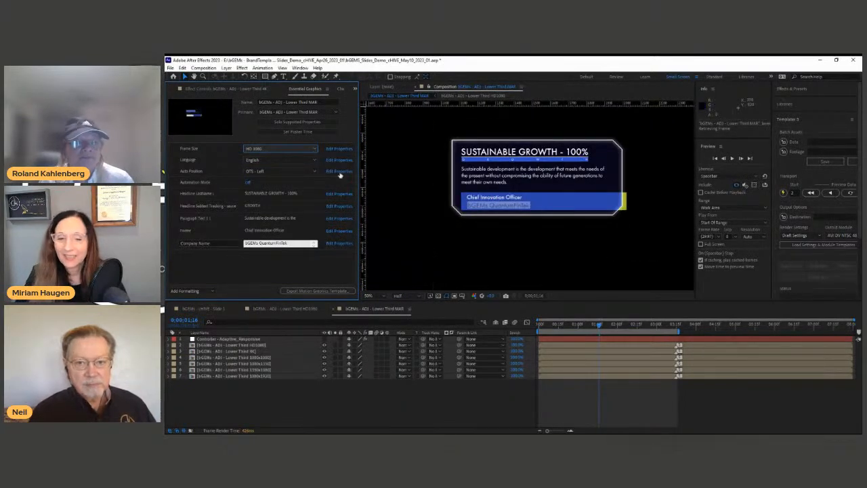
pyautogui.hotkey('alt', 'Tab')
pyautogui.click(268, 189)
pyautogui.scroll(1, 568, 184)
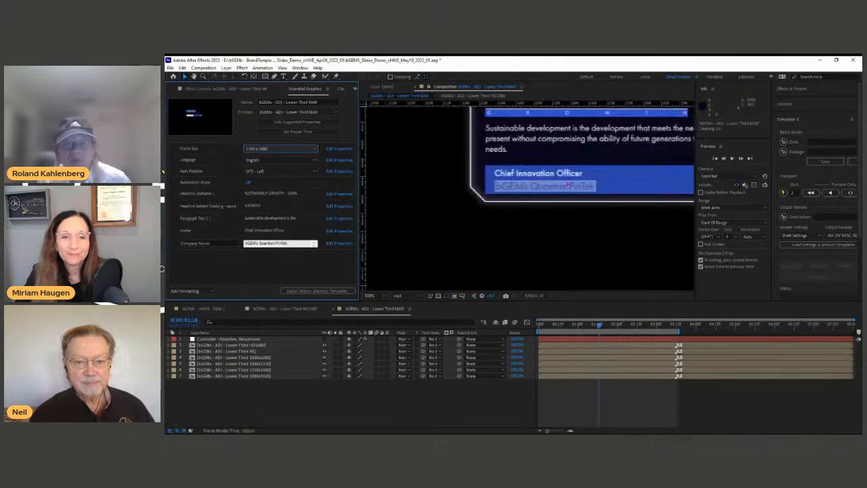
# Step: Pan the composition and zoom between 50% and 100% to inspect the lower third
pyautogui.click(581, 156)
pyautogui.moveTo(581, 156); pyautogui.dragTo(481, 209)
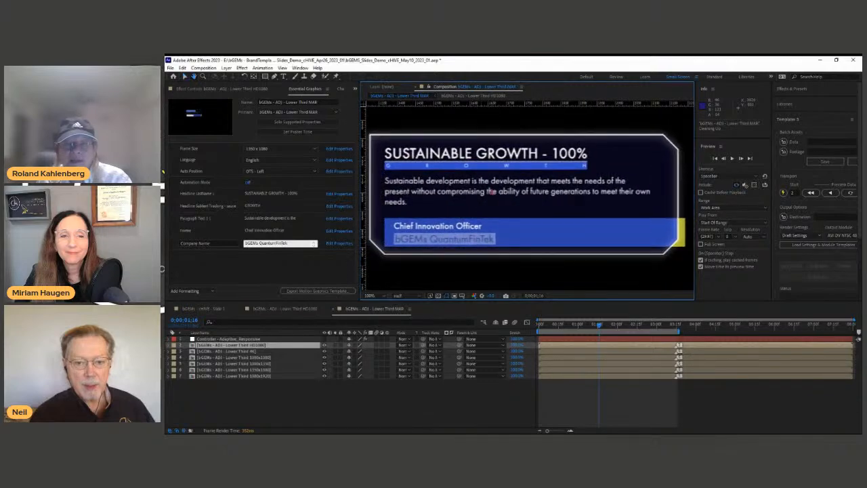
pyautogui.press(',')
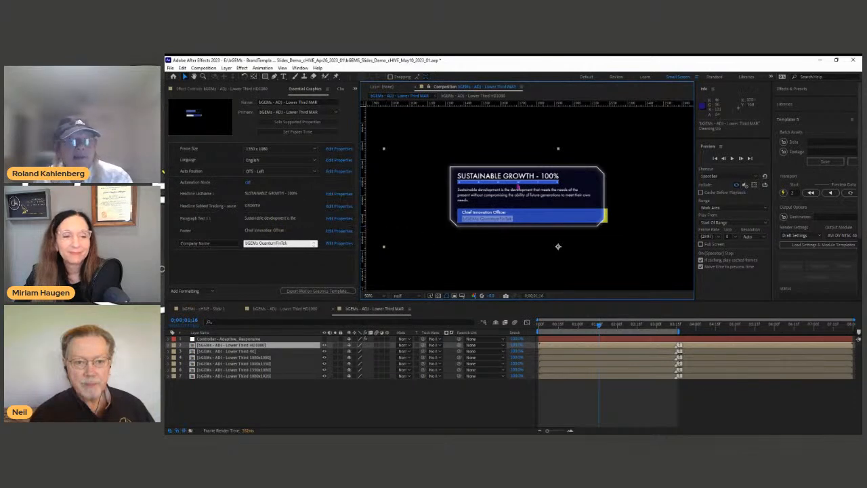
pyautogui.press('.')
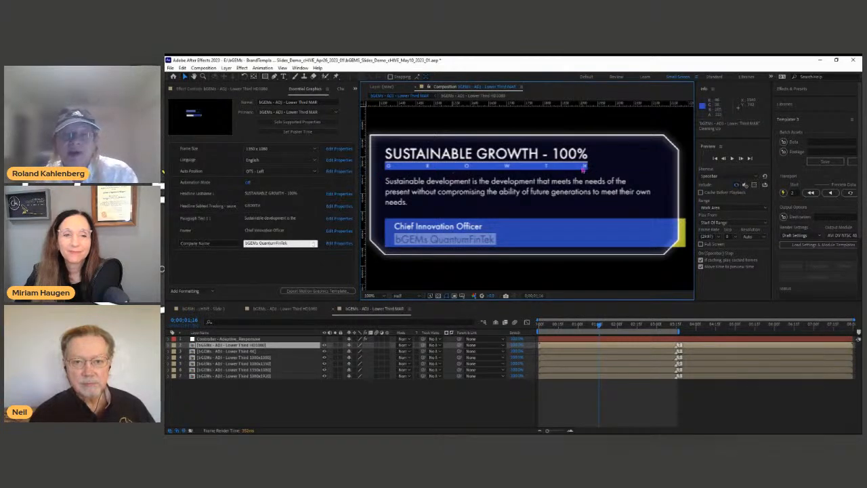
# Step: Trim the headline back to SUSTAINABLE by deleting 'GROWTH - 100%'
pyautogui.click(269, 194)
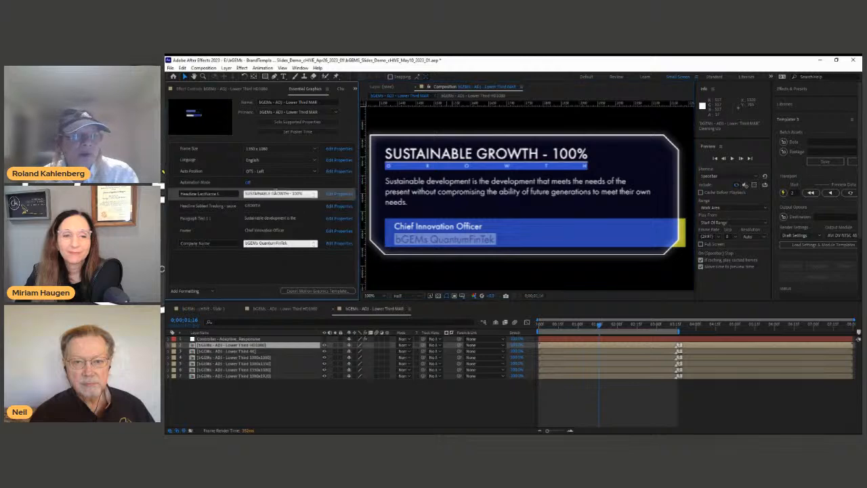
pyautogui.moveTo(270, 194); pyautogui.dragTo(305, 194)
pyautogui.press('BackSpace')
pyautogui.click(274, 269)
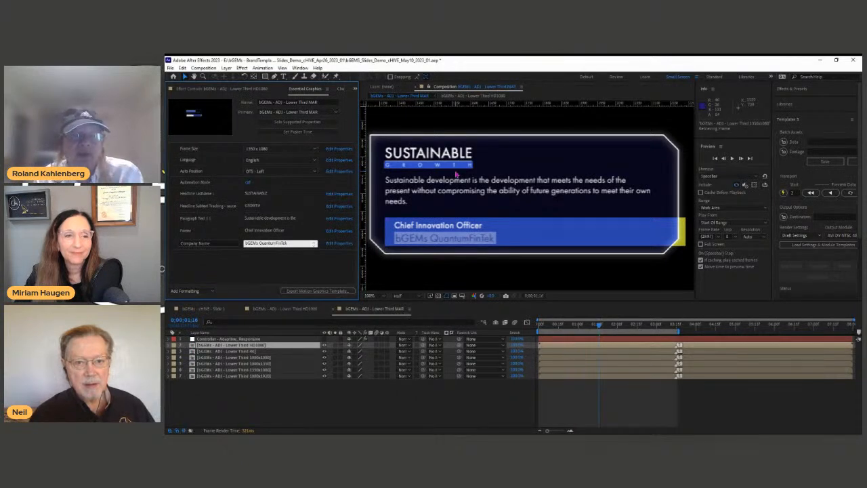
# Step: Retype the headline as SUSTAINABLE GROWTH - 100% and turn on Automation Mode
pyautogui.click(256, 193)
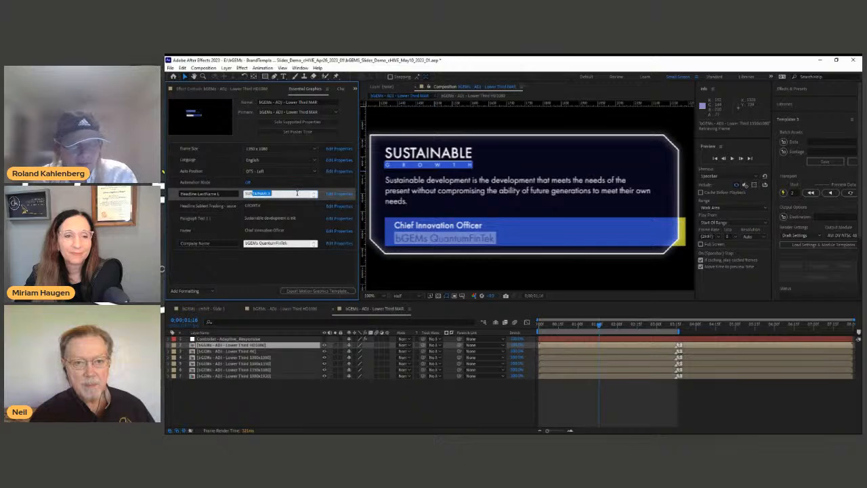
pyautogui.write('SUS')
pyautogui.press('Return')
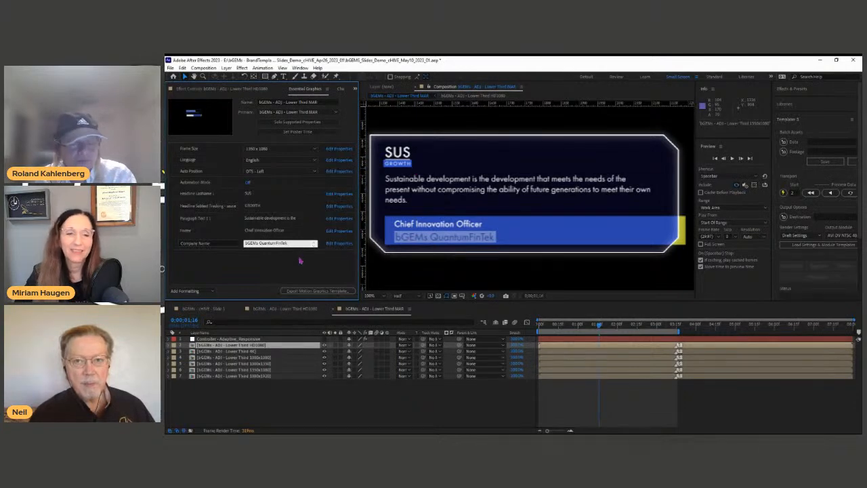
pyautogui.write('TAINABLE')
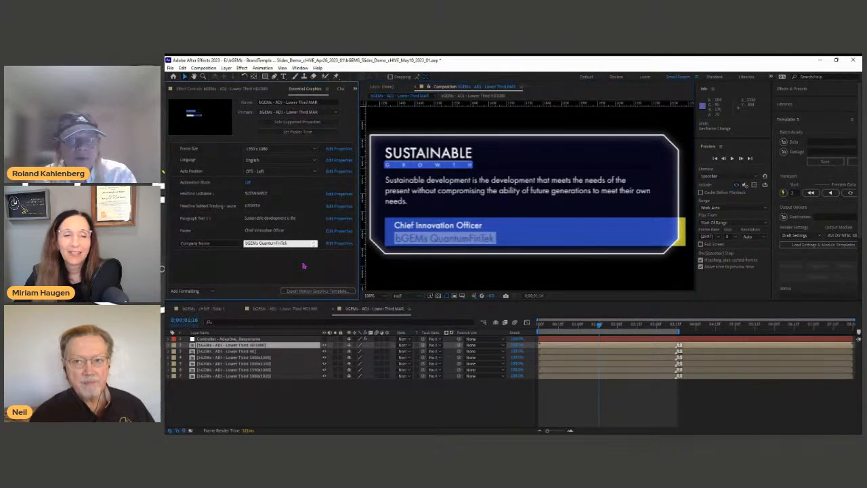
pyautogui.write(' GROWTH - 100%')
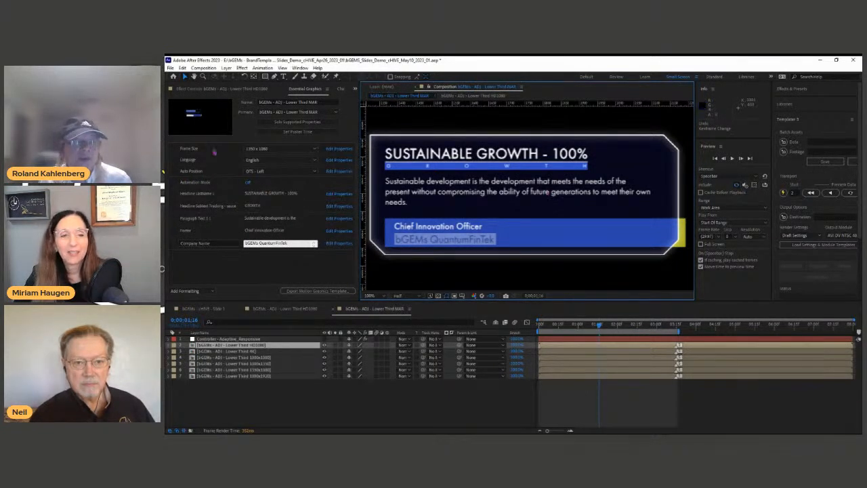
pyautogui.click(250, 184)
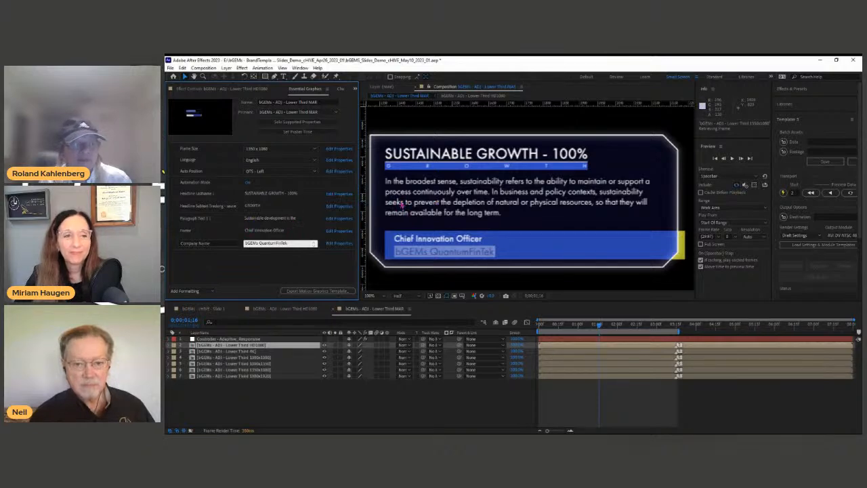
# Step: Try Burmese, Indonesian and French in the Language dropdown
pyautogui.click(252, 161)
pyautogui.click(262, 174)
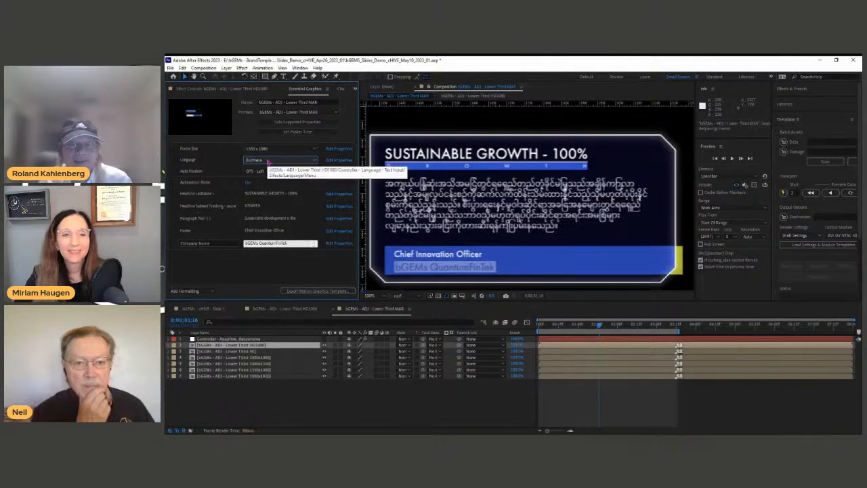
pyautogui.click(269, 163)
pyautogui.click(268, 205)
pyautogui.click(278, 162)
pyautogui.click(269, 274)
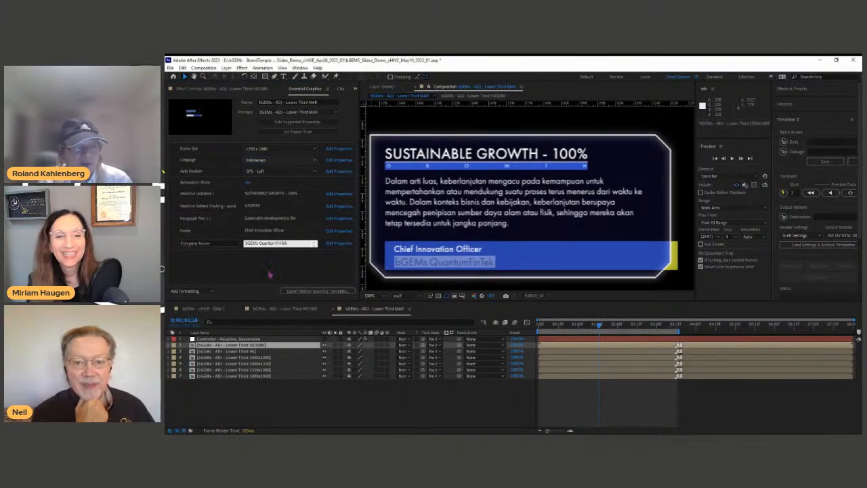
# Step: Set the lower-third language to Dutch and zoom the viewer out to 50%
pyautogui.click(273, 164)
pyautogui.click(262, 278)
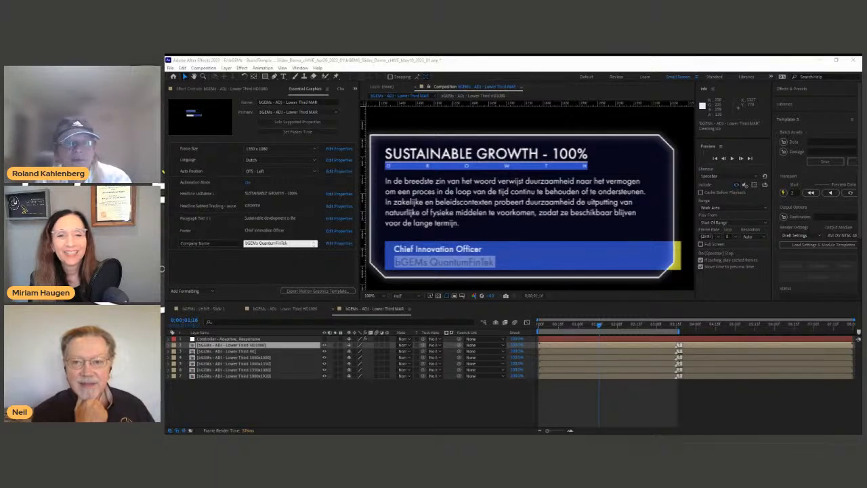
pyautogui.click(439, 251)
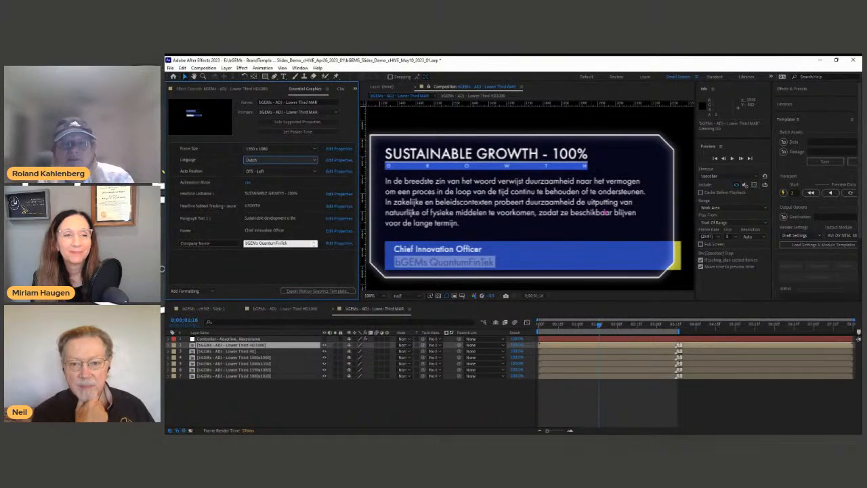
pyautogui.press(',')
pyautogui.press(',')
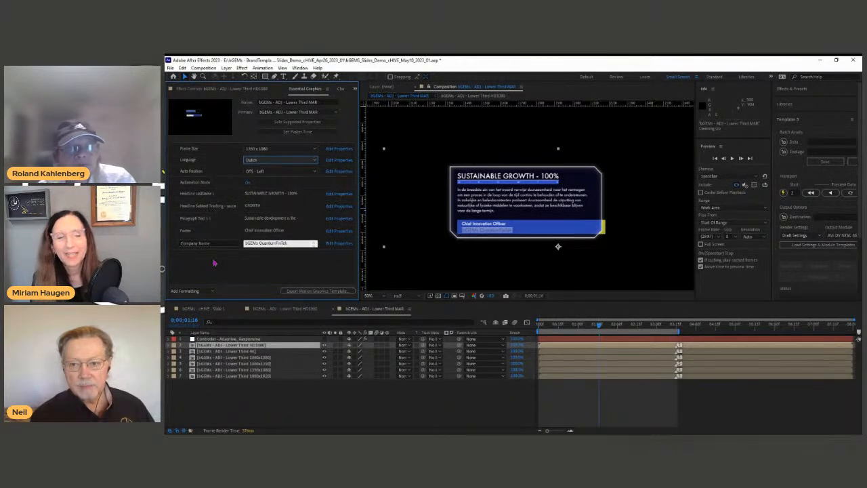
# Step: Drag the panel divider right to widen Essential Graphics, then deselect the layer
pyautogui.moveTo(360, 256); pyautogui.dragTo(375, 256)
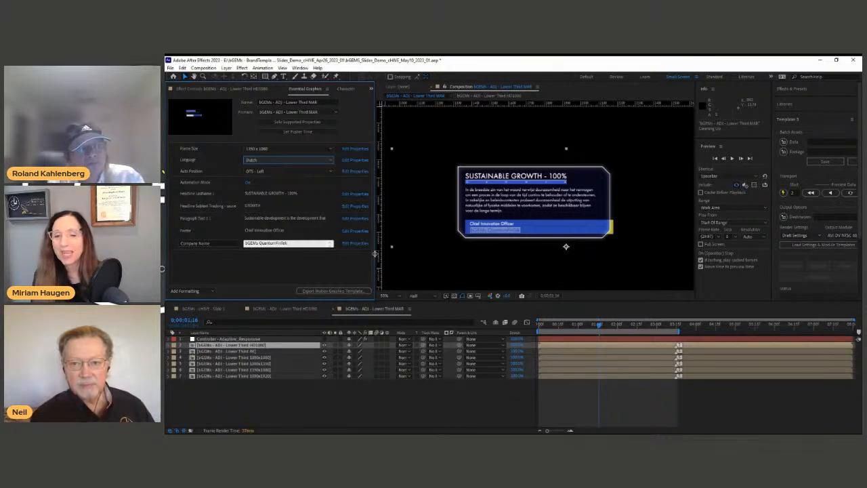
pyautogui.click(362, 408)
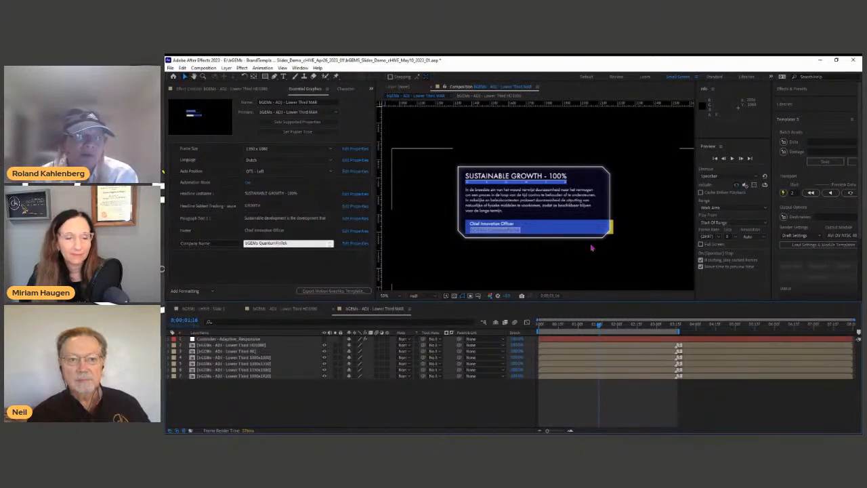
# Step: Turn off Automation Mode, zoom the viewer to 100%, and select all headline text
pyautogui.click(248, 183)
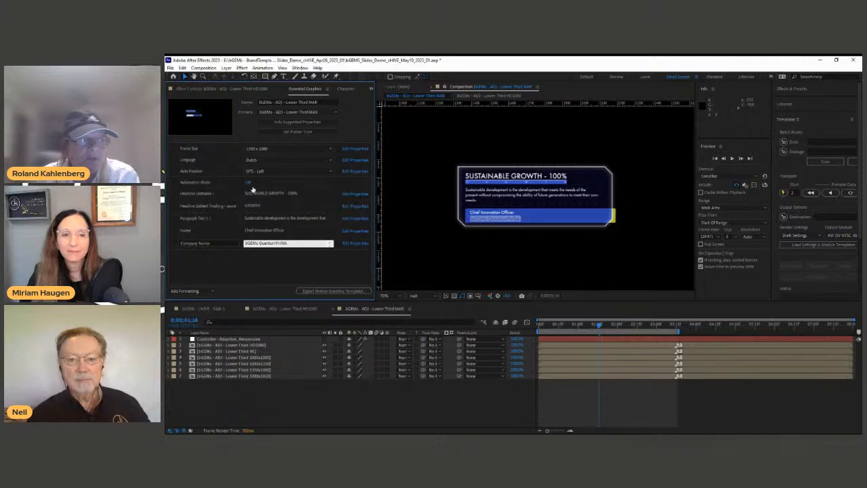
pyautogui.press('/')
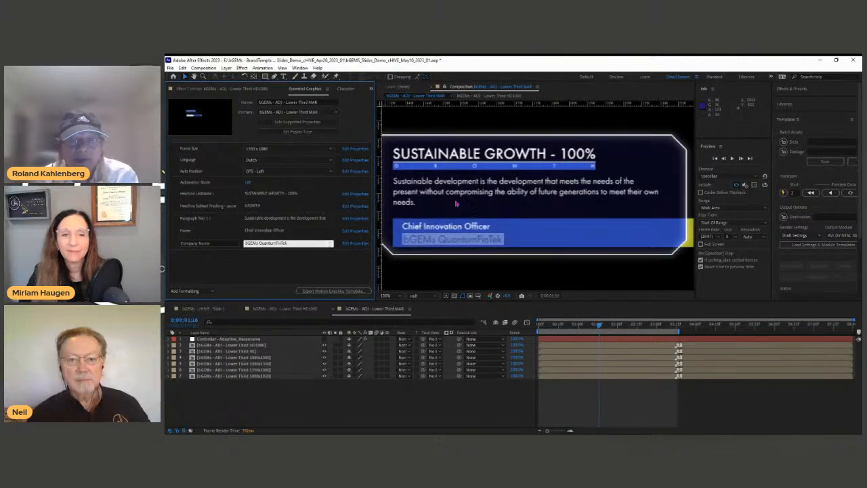
pyautogui.click(323, 219)
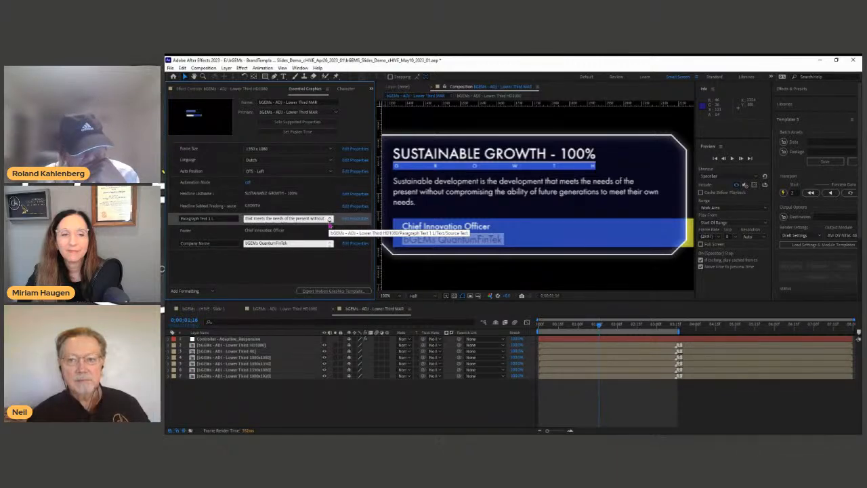
pyautogui.click(308, 267)
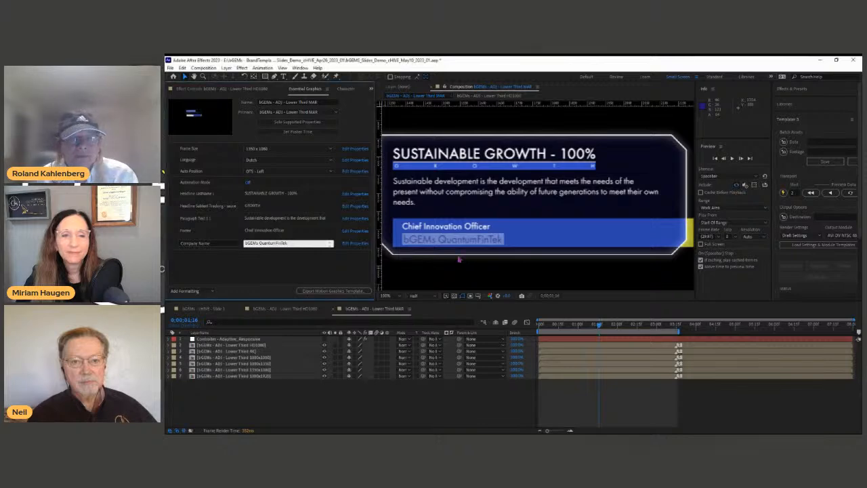
pyautogui.click(269, 194)
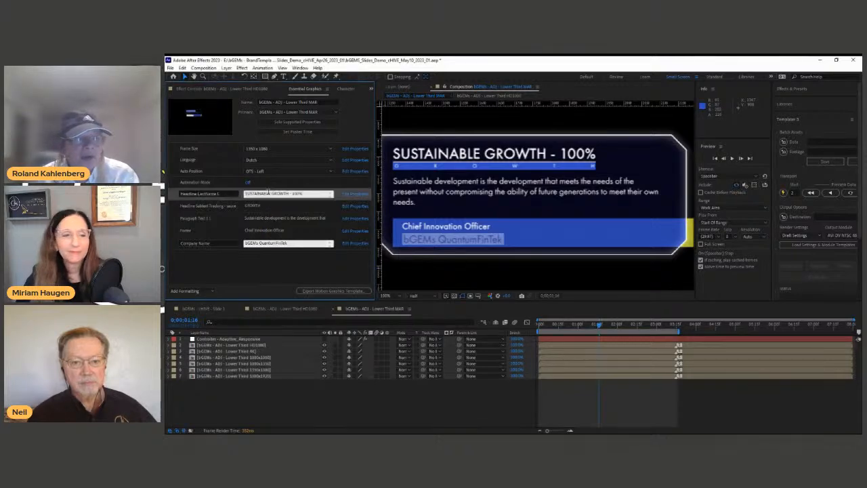
pyautogui.hotkey('ctrl', 'a')
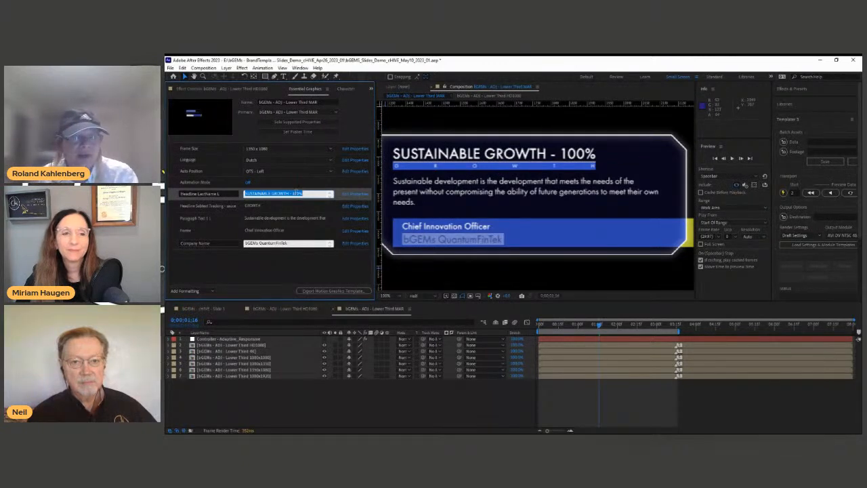
# Step: Paste 'The best way to predict the future is to create it.' as the paragraph text
pyautogui.click(281, 218)
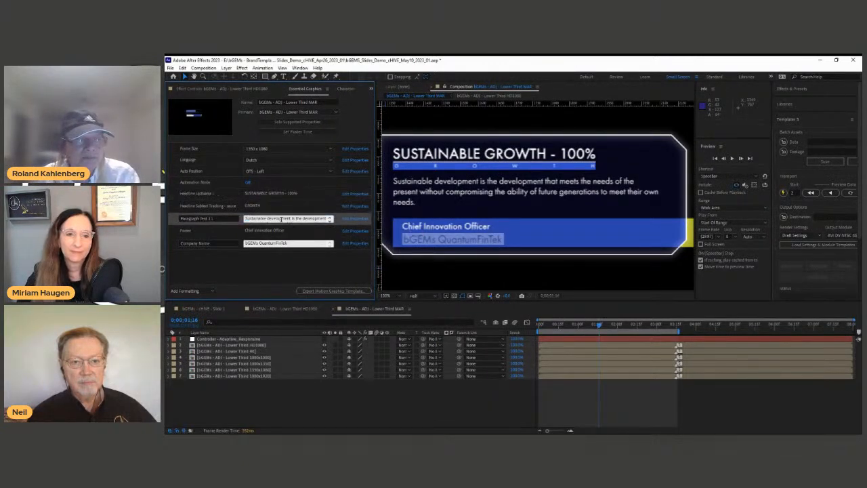
pyautogui.hotkey('ctrl', 'v')
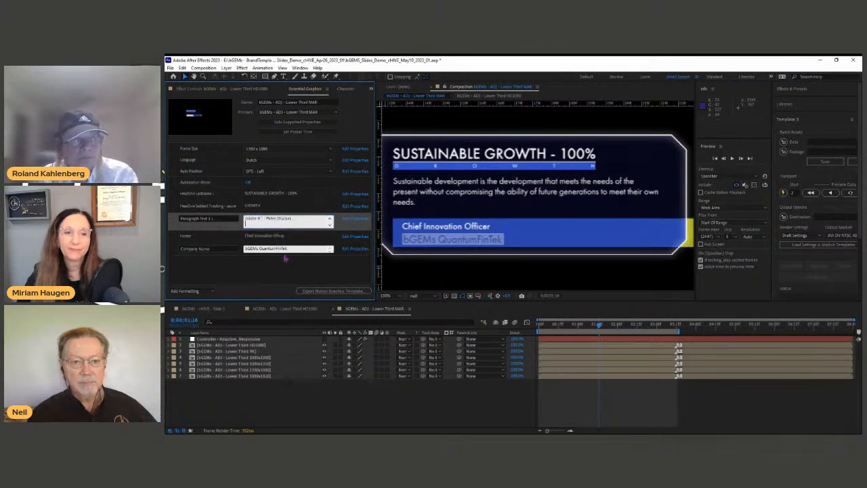
pyautogui.click(288, 272)
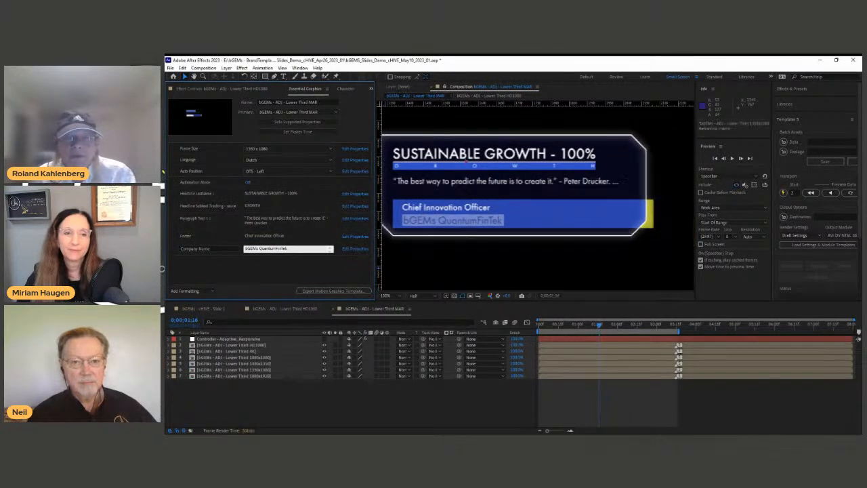
# Step: Reframe the preview around the lower third and return to the comp's first frame
pyautogui.middleClick(497, 209)
pyautogui.moveTo(497, 208); pyautogui.dragTo(524, 210)
pyautogui.scroll(-1, 526, 214)
pyautogui.click(550, 324)
pyautogui.press('Home')
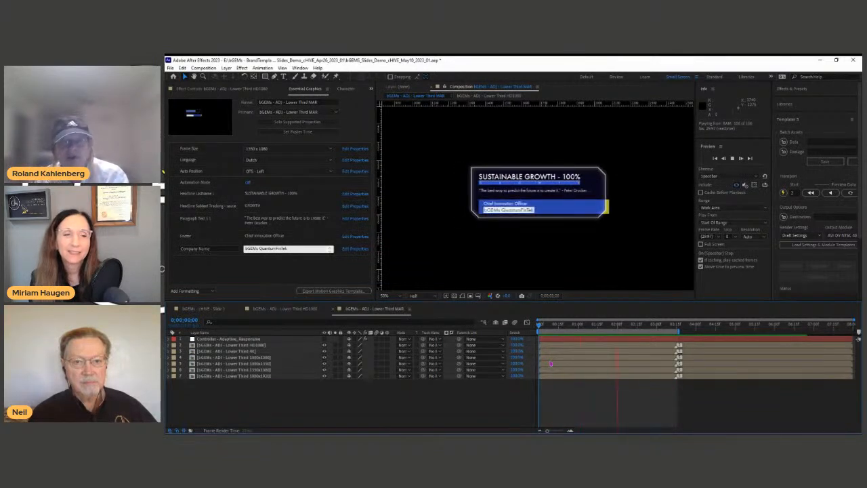
# Step: Delete ' - 100%' from the Headline Lastname field, leaving SUSTAINABLE GROWTH
pyautogui.click(289, 195)
pyautogui.moveTo(289, 195); pyautogui.dragTo(302, 195)
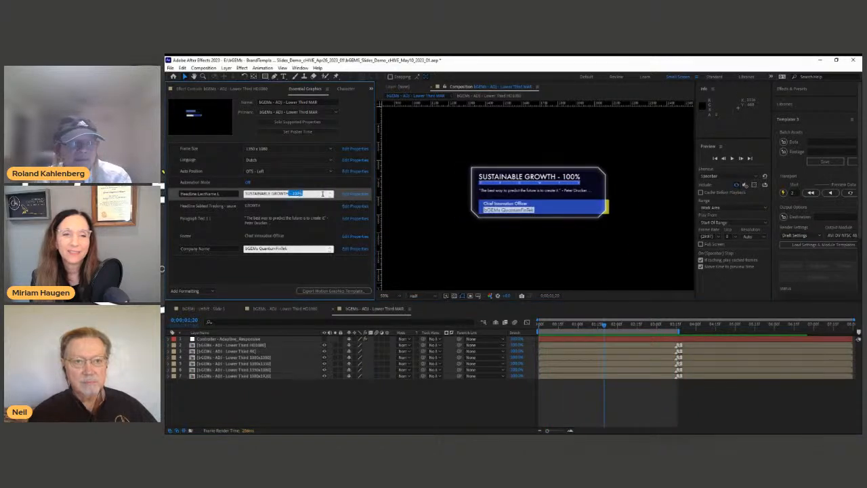
pyautogui.press('BackSpace')
pyautogui.click(311, 278)
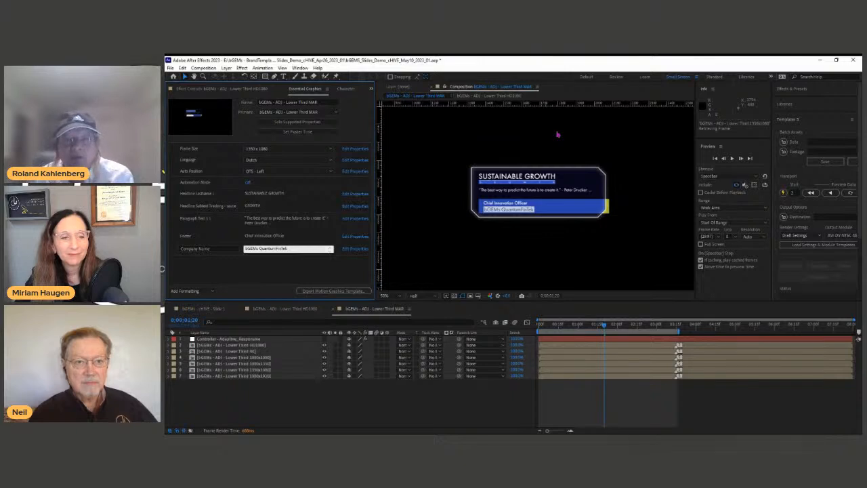
# Step: Zoom the master comp's viewer from 50% to 100% with the period shortcut
pyautogui.press('.')
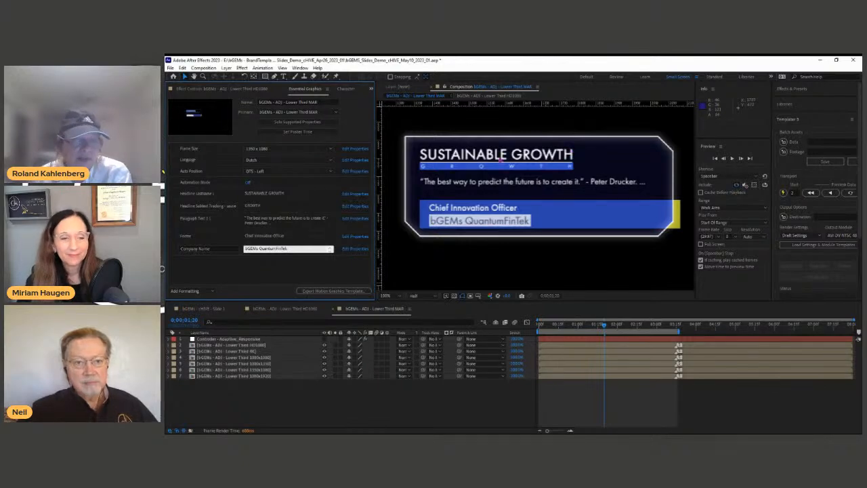
# Step: Open the Lower Third HD1080 comp, zoom the viewer to 50% and park the time at 2:04
pyautogui.doubleClick(271, 345)
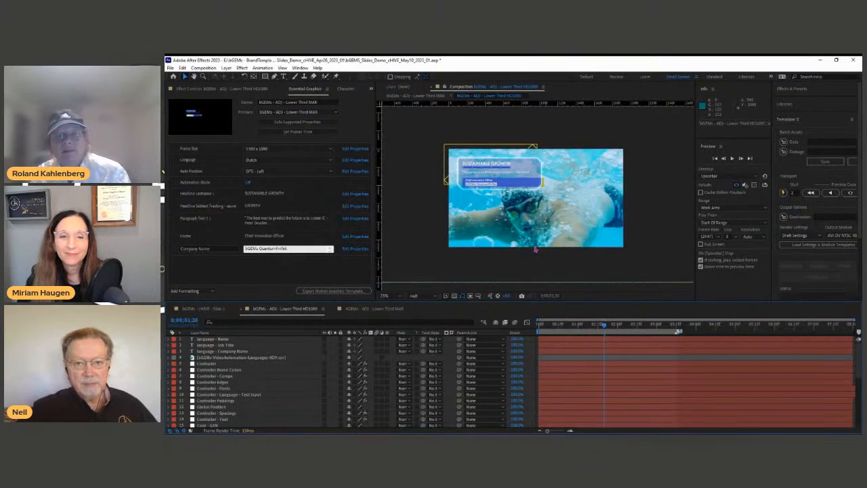
pyautogui.scroll(2, 535, 249)
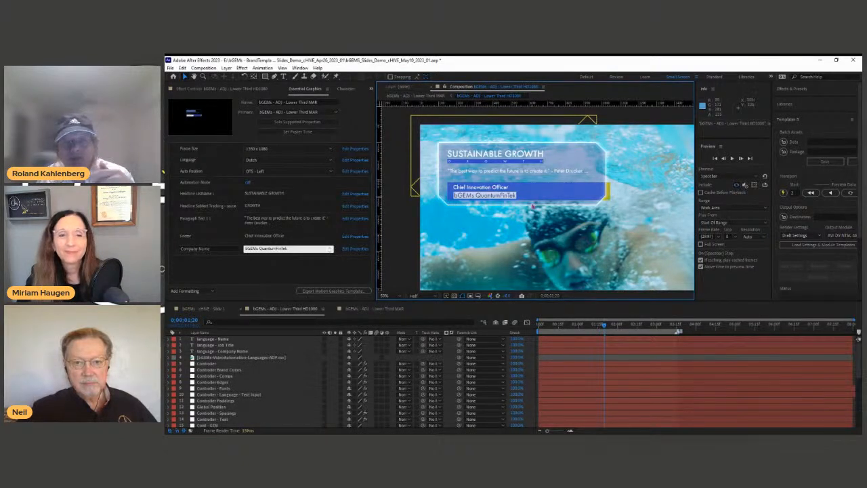
pyautogui.click(624, 327)
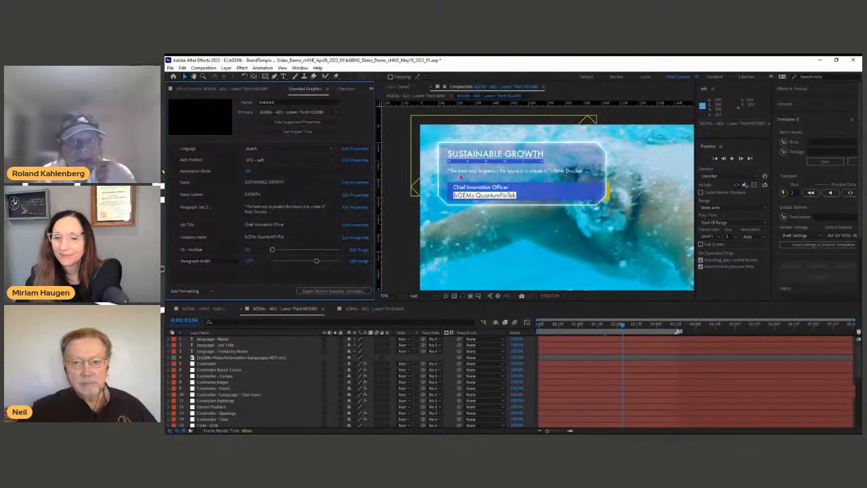
# Step: Delete the quote from Paragraph Text 1 in Essential Graphics
pyautogui.click(259, 211)
pyautogui.tripleClick(261, 211)
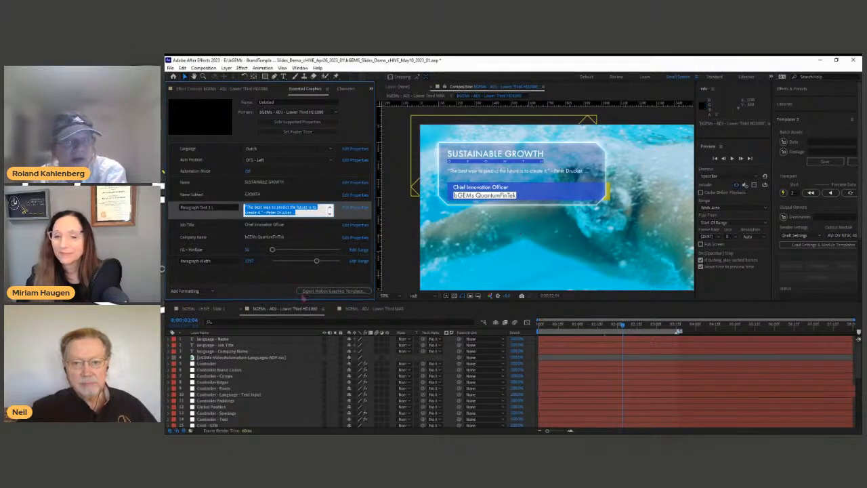
pyautogui.press('BackSpace')
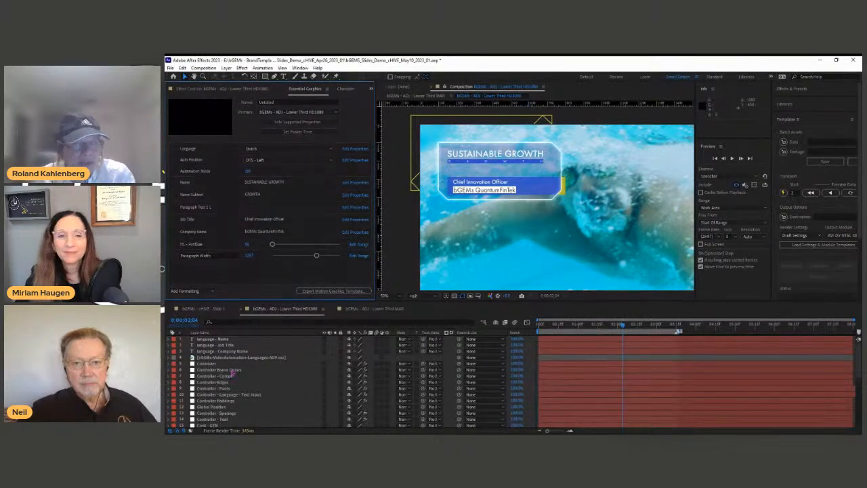
# Step: Set the Controller - Spacings Title2Para1Text and Para2Designation vertical spacing sliders to 0
pyautogui.click(247, 411)
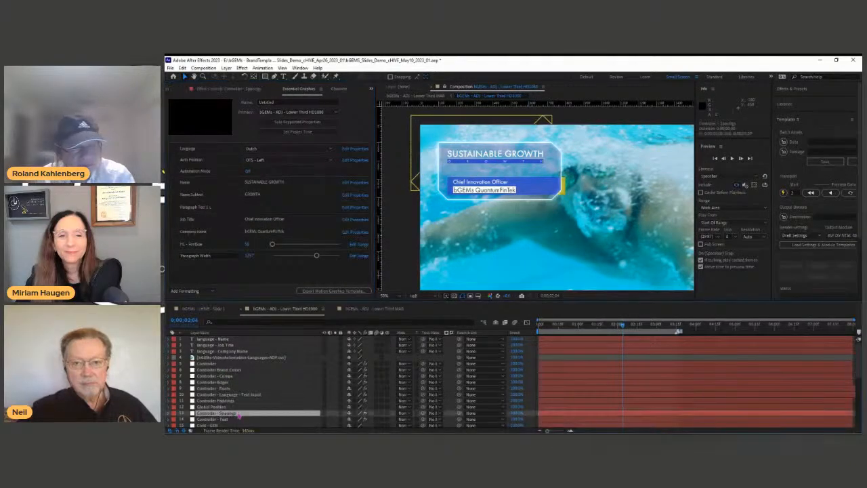
pyautogui.press('e')
pyautogui.click(221, 388)
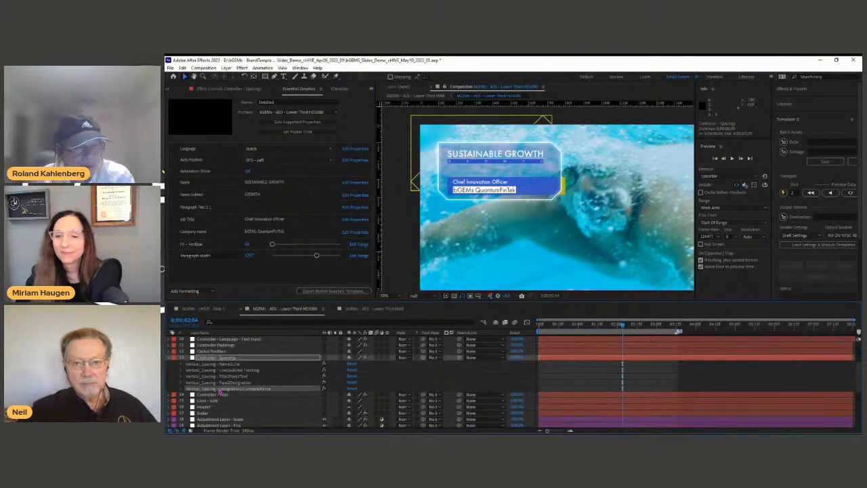
pyautogui.keyDown('shift'); pyautogui.click(173, 366); pyautogui.keyUp('shift')
pyautogui.click(180, 365)
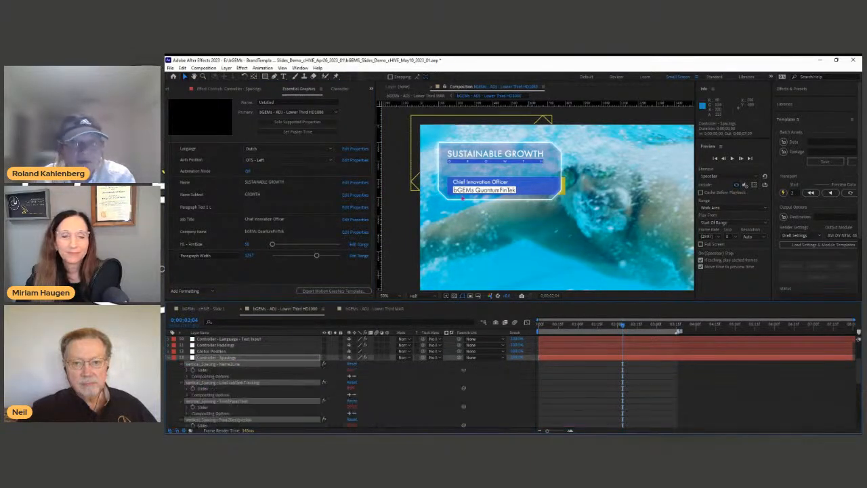
pyautogui.scroll(-1, 389, 380)
pyautogui.click(380, 406)
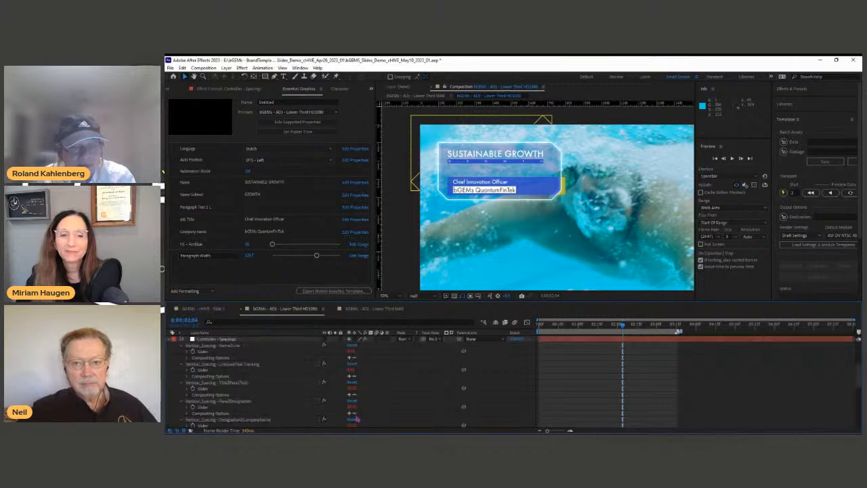
pyautogui.click(353, 388)
pyautogui.write('0')
pyautogui.click(351, 408)
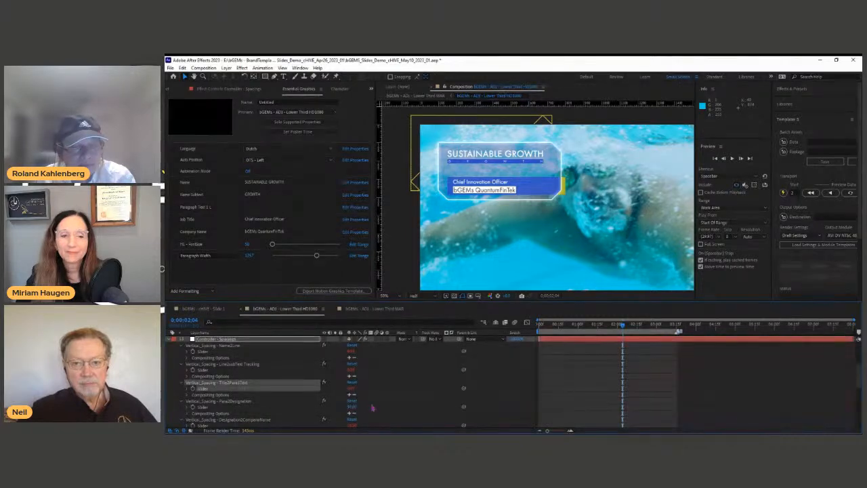
pyautogui.write('0')
pyautogui.click(388, 401)
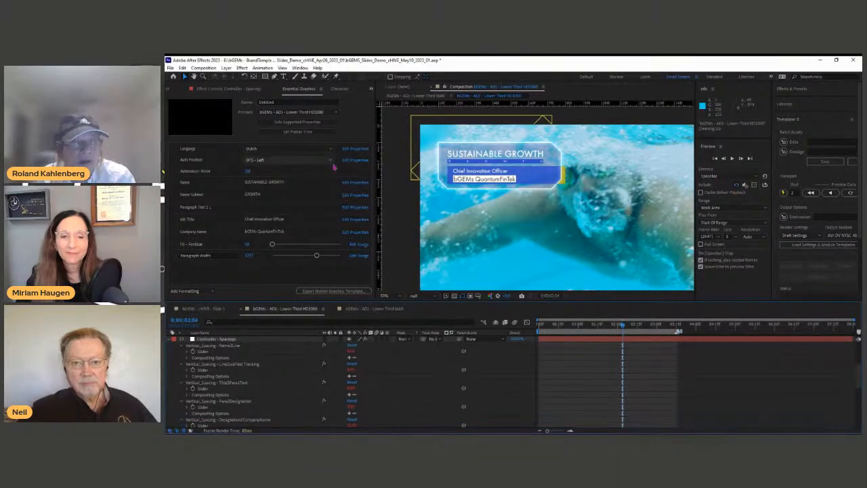
# Step: Replace the SUSTAINABLE GROWTH name with the new person's full name
pyautogui.click(271, 183)
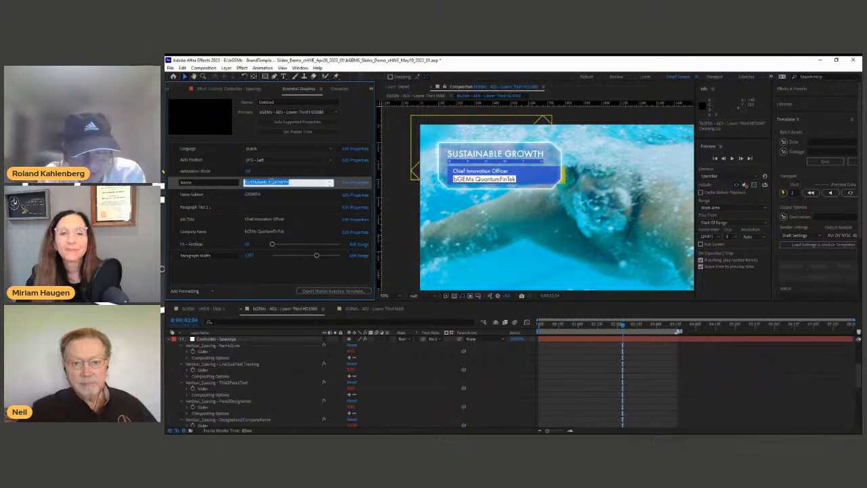
pyautogui.write('GROW')
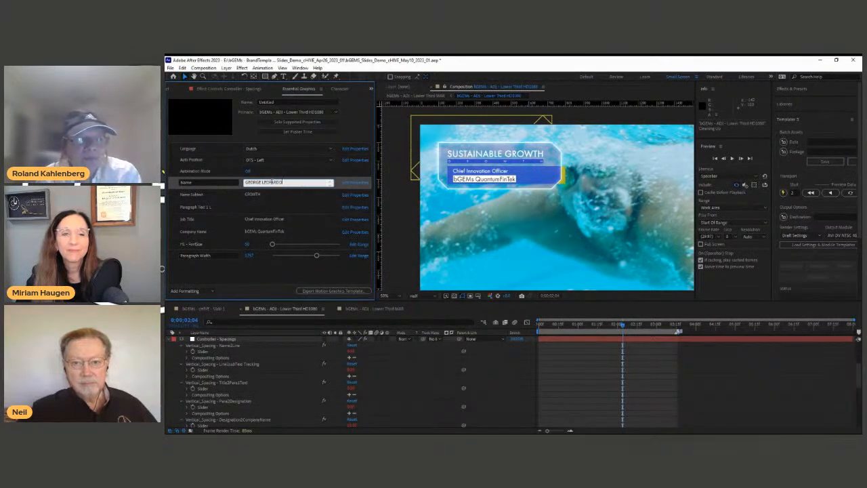
pyautogui.click(400, 357)
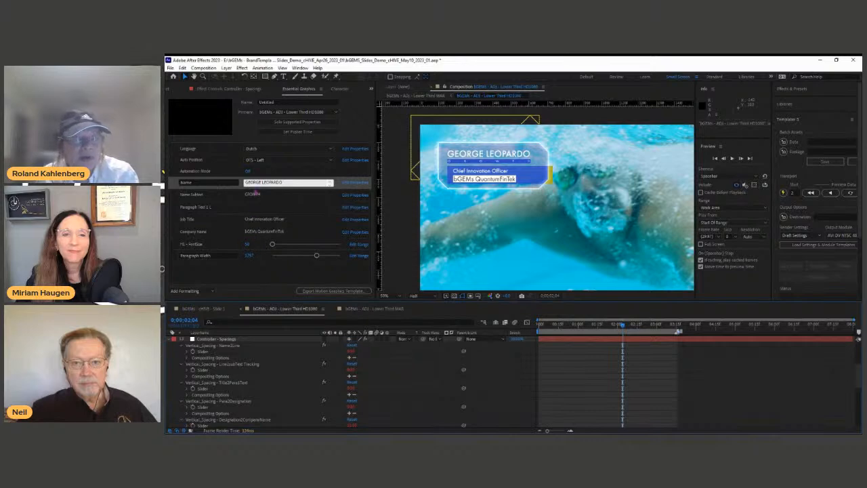
# Step: Paste the first name into Name Subtext and set Auto Position to Lower 3rd - Left
pyautogui.click(253, 182)
pyautogui.doubleClick(254, 182)
pyautogui.hotkey('ctrl', 'c')
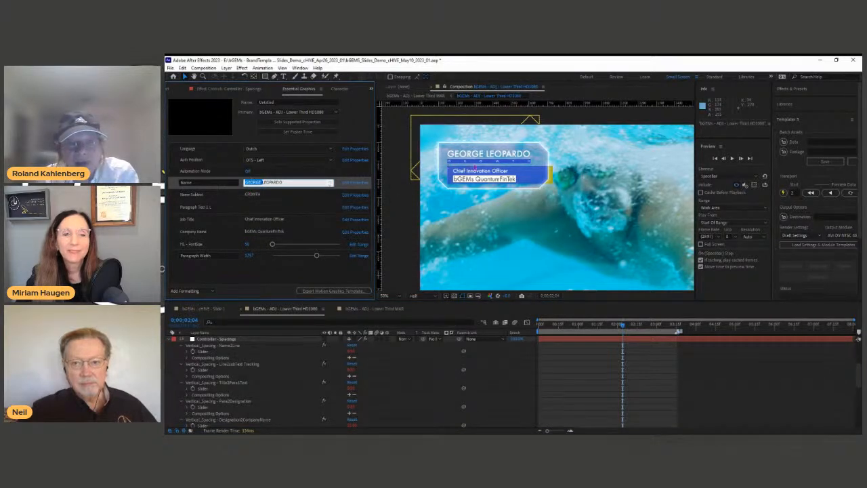
pyautogui.click(256, 196)
pyautogui.hotkey('ctrl', 'v')
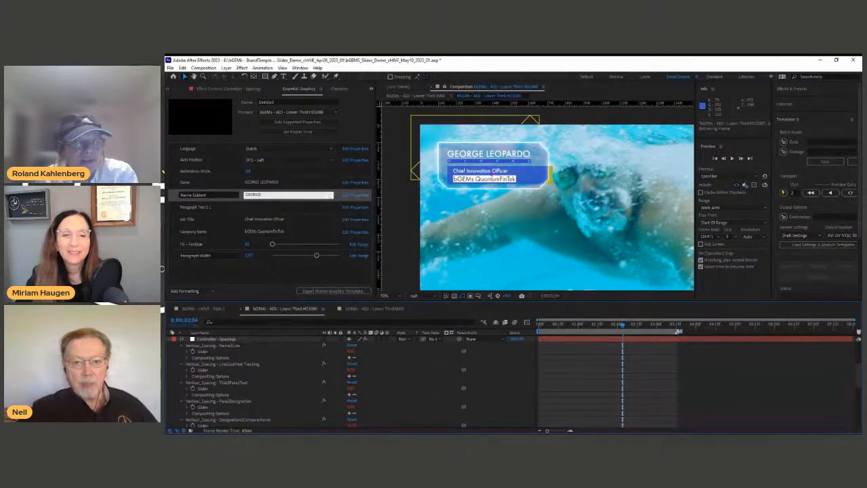
pyautogui.click(276, 169)
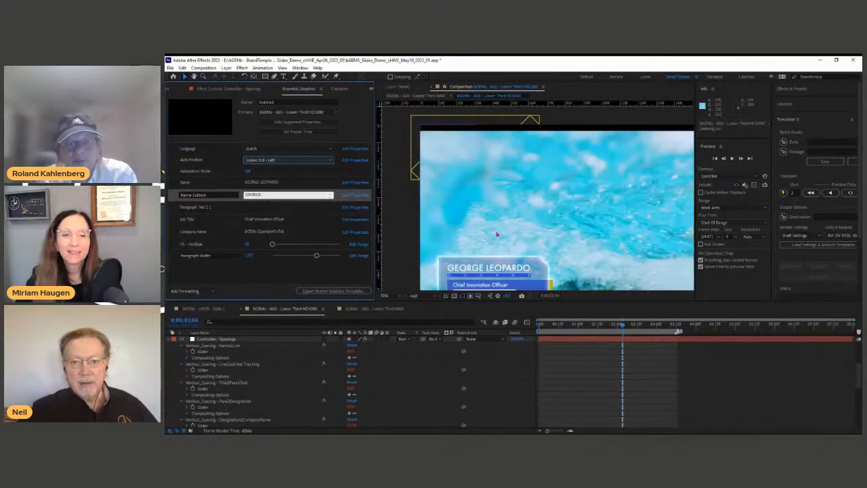
pyautogui.click(490, 216)
pyautogui.moveTo(490, 214); pyautogui.dragTo(465, 176)
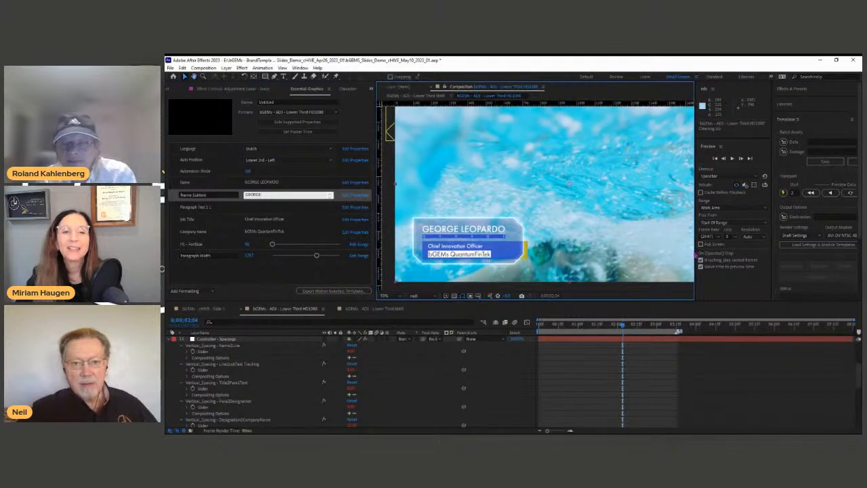
pyautogui.moveTo(696, 253); pyautogui.dragTo(743, 244)
pyautogui.moveTo(546, 222); pyautogui.dragTo(518, 219)
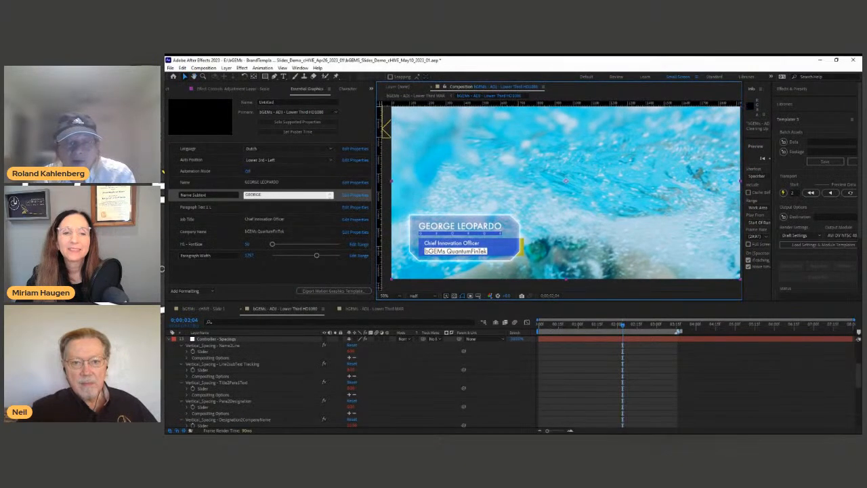
pyautogui.press('Home')
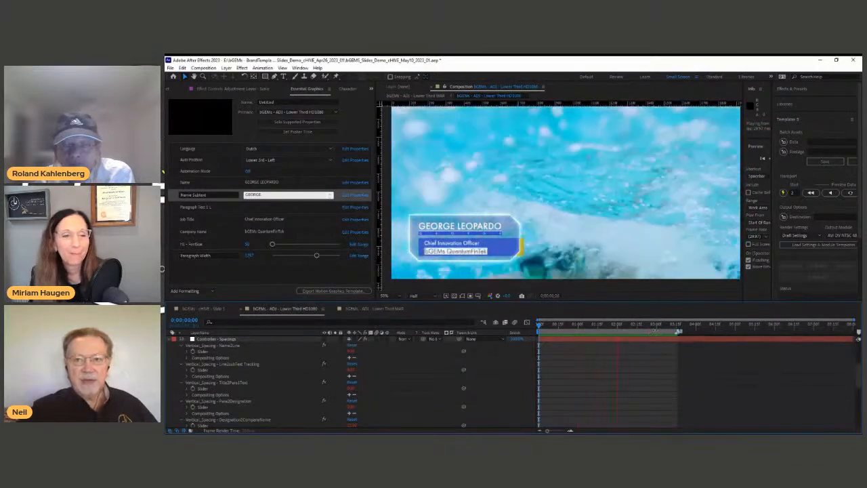
# Step: Stop the RAM preview, parking the time indicator on a frame showing the new name
pyautogui.click(647, 327)
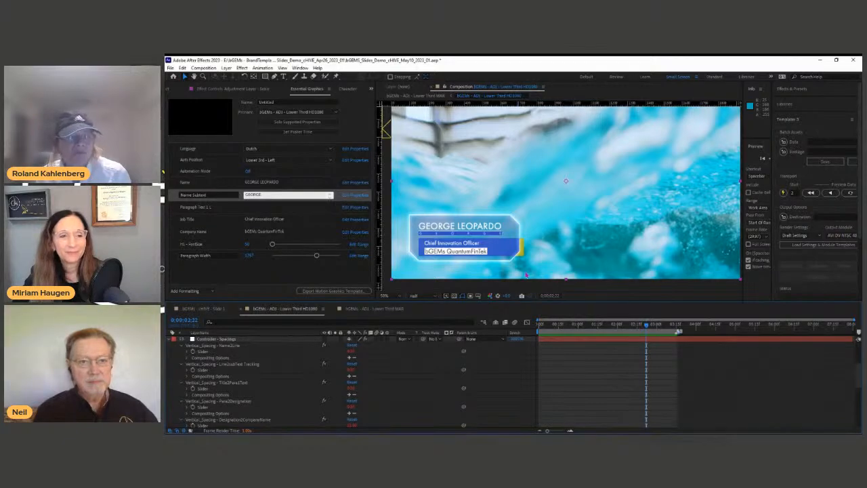
# Step: In the master lower third comp, set the Essential Graphics Frame Size to 4K
pyautogui.click(370, 310)
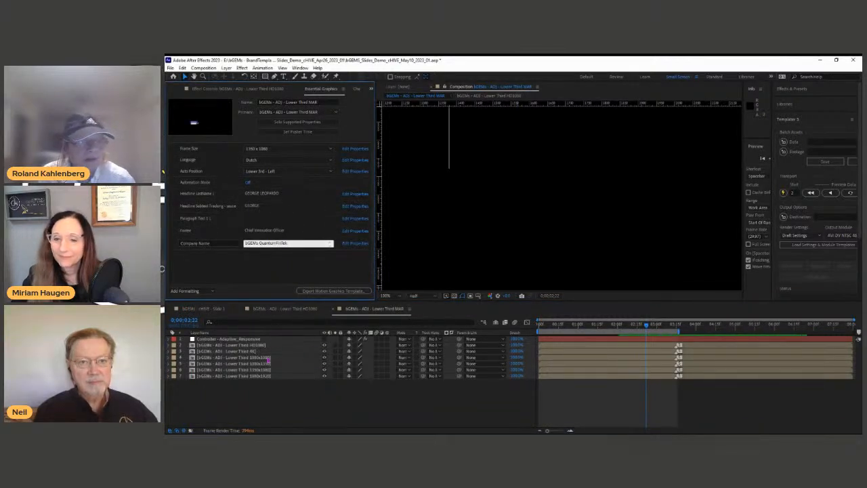
pyautogui.click(294, 152)
pyautogui.click(284, 168)
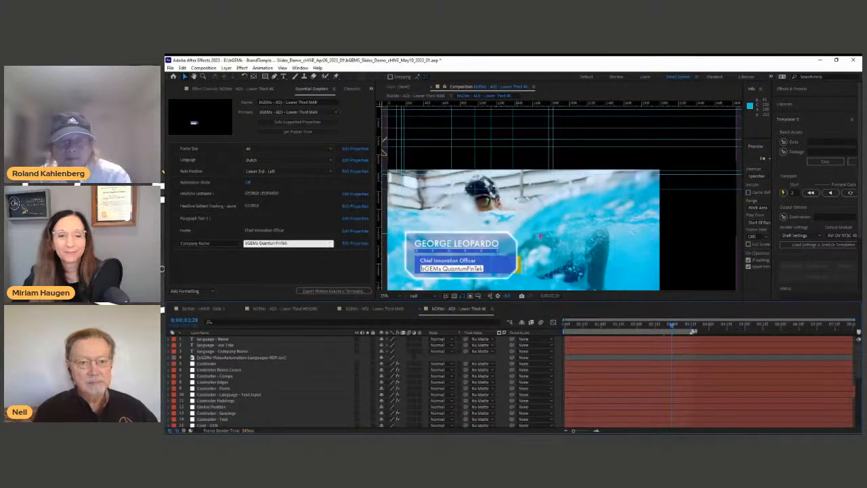
# Step: Hide the swimming footage layer in the 4K comp, then bring up the HD1080 comp
pyautogui.moveTo(541, 236); pyautogui.dragTo(602, 201)
pyautogui.scroll(2, 515, 255)
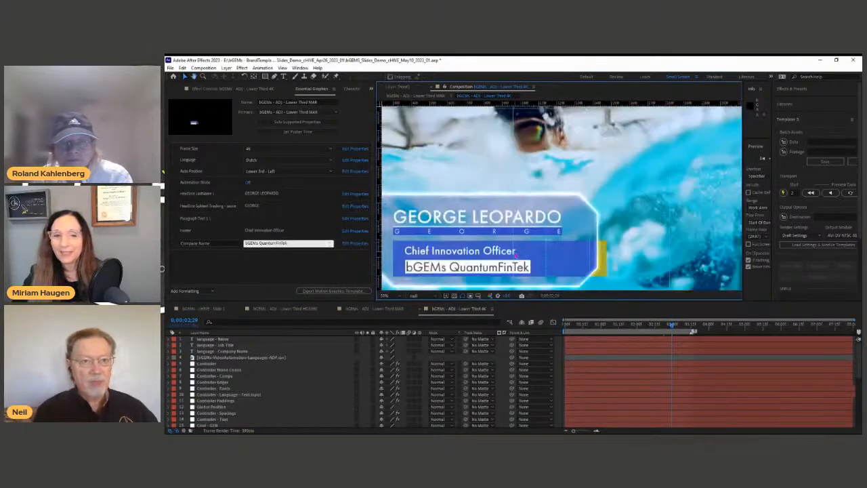
pyautogui.scroll(-2, 515, 251)
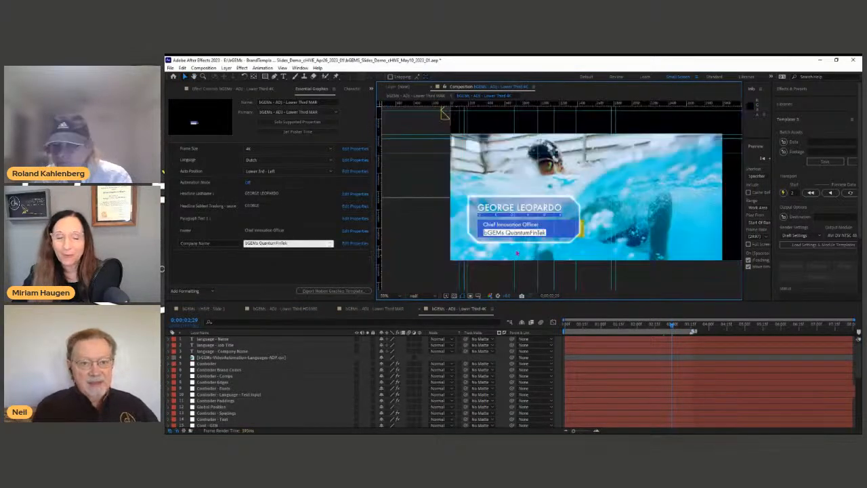
pyautogui.moveTo(557, 232); pyautogui.dragTo(540, 233)
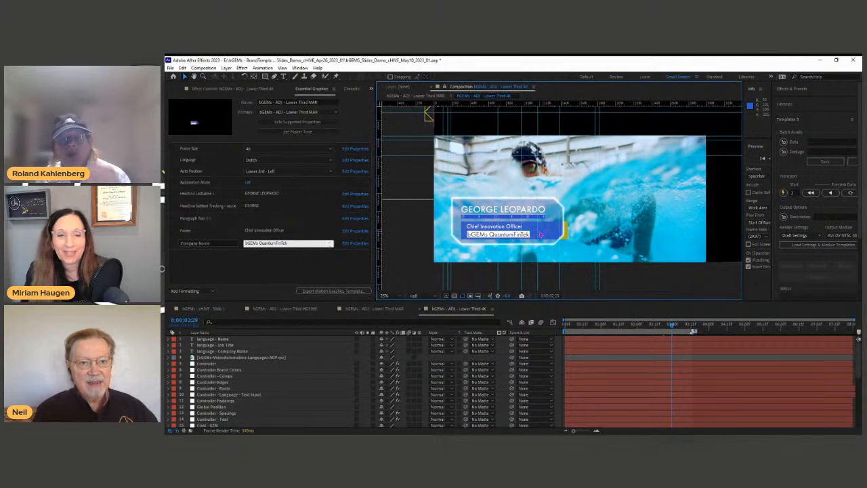
pyautogui.scroll(-5, 353, 406)
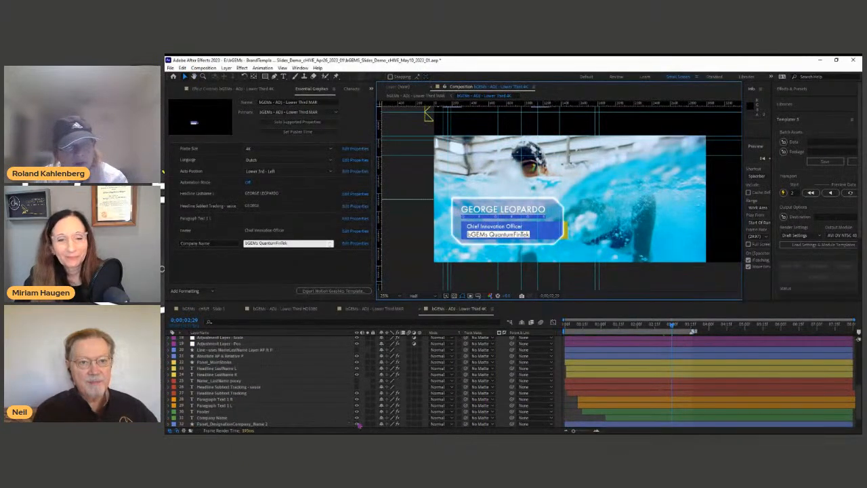
pyautogui.scroll(-1, 354, 424)
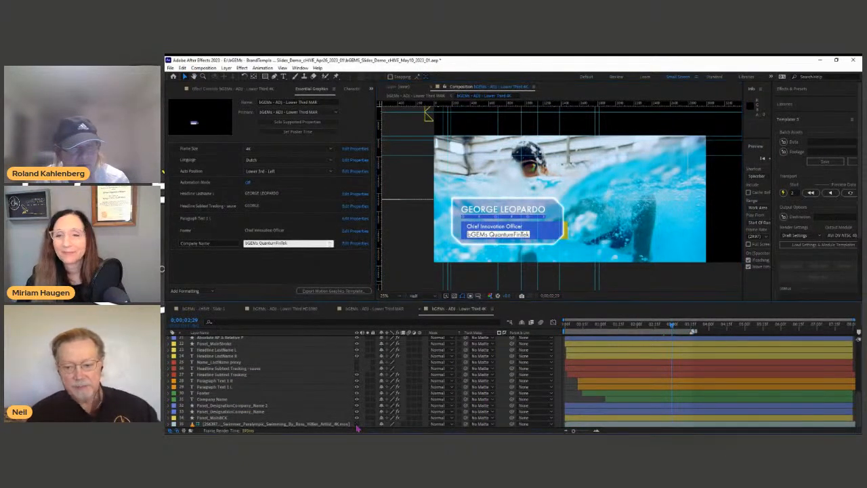
pyautogui.click(357, 424)
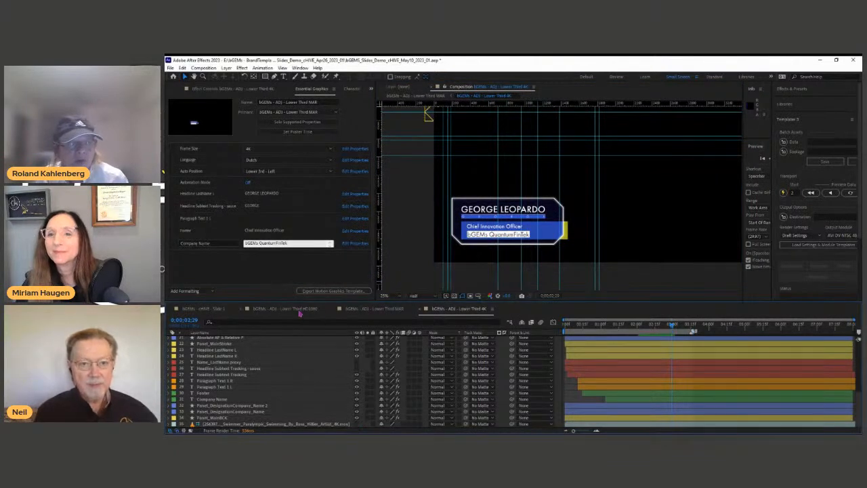
pyautogui.click(299, 310)
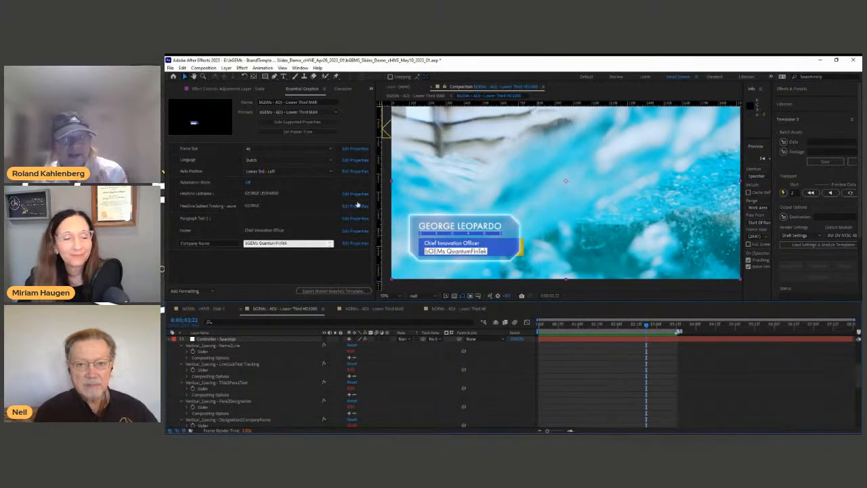
# Step: Switch to the 'bGEMs - ADI - Lower Third 4K' comp
pyautogui.click(441, 311)
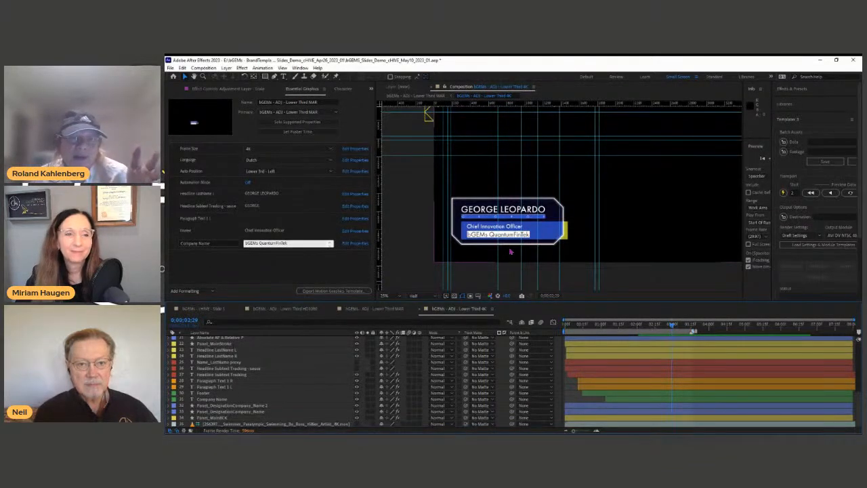
# Step: Replace the Headline LastName with the new surname and view the result in the HD1080 comp
pyautogui.click(280, 192)
pyautogui.doubleClick(275, 193)
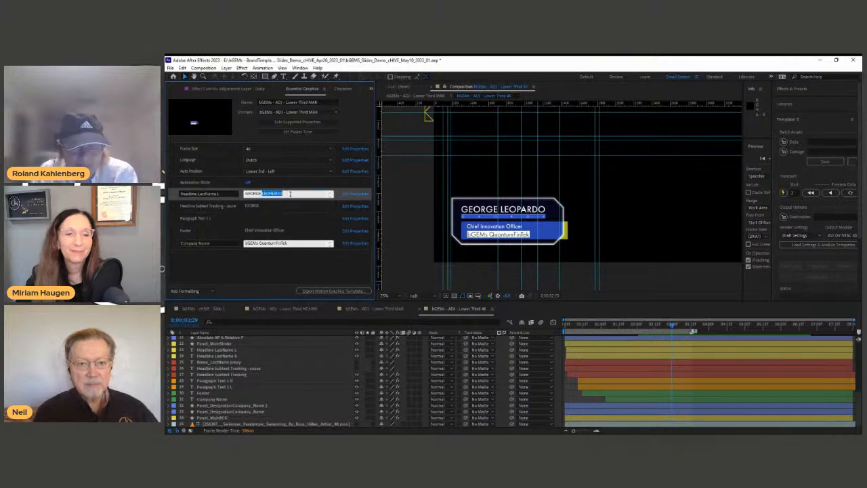
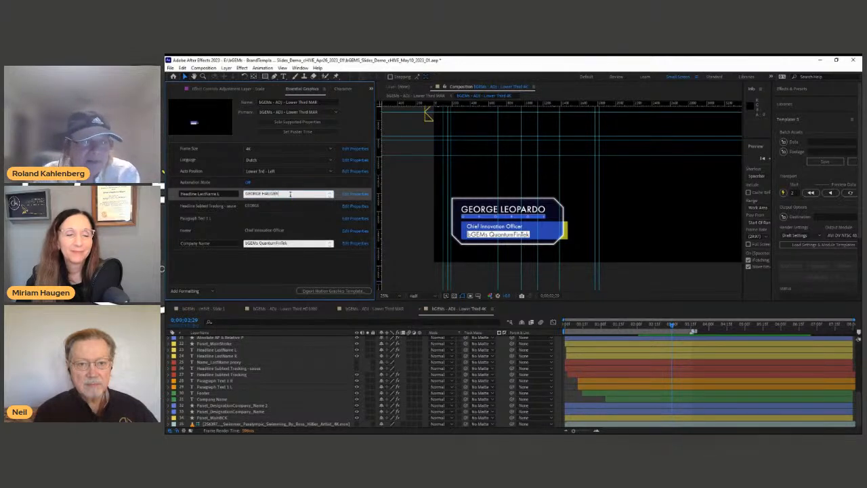
pyautogui.click(283, 268)
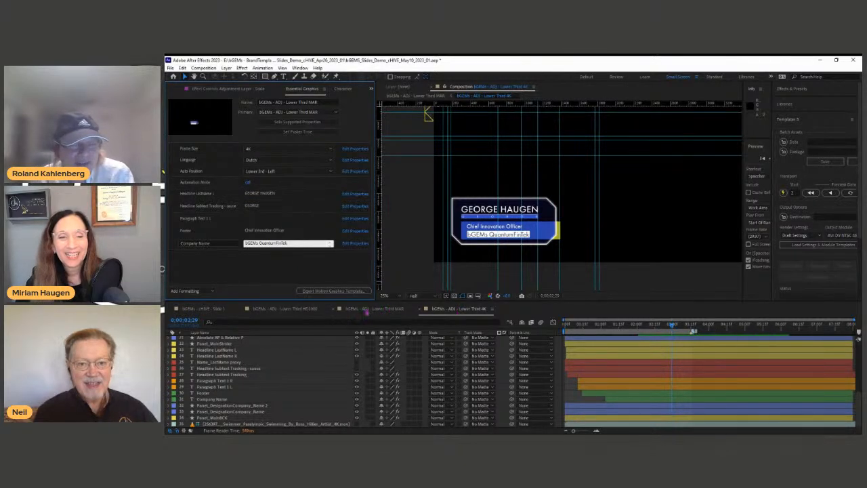
pyautogui.click(300, 311)
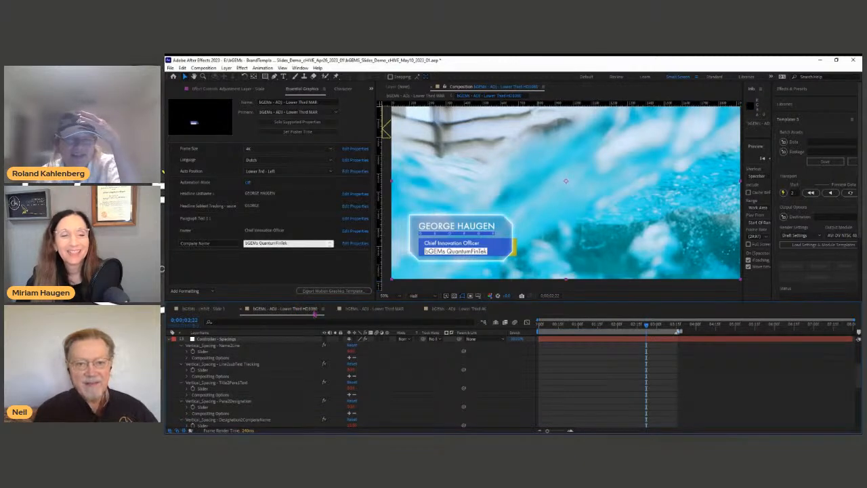
# Step: View the master comp at 100%, panned to its updated lower third
pyautogui.click(372, 312)
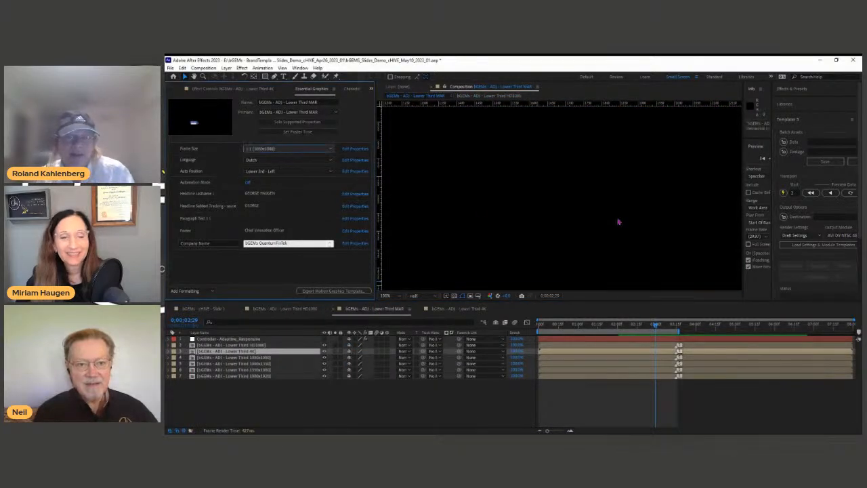
pyautogui.scroll(-2, 618, 221)
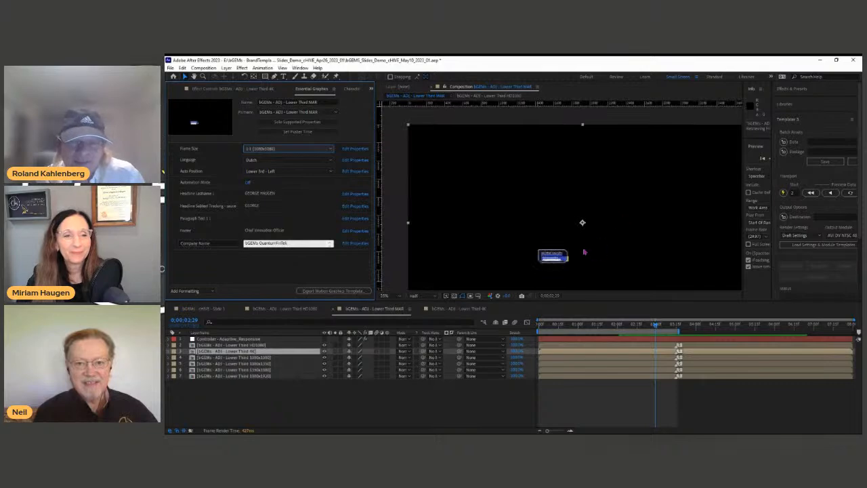
pyautogui.scroll(1, 585, 251)
pyautogui.scroll(1, 542, 248)
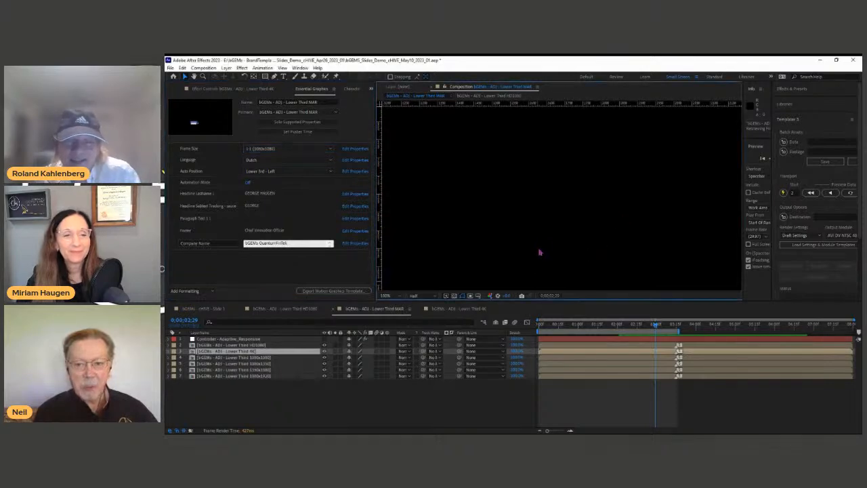
pyautogui.moveTo(547, 254); pyautogui.dragTo(557, 55)
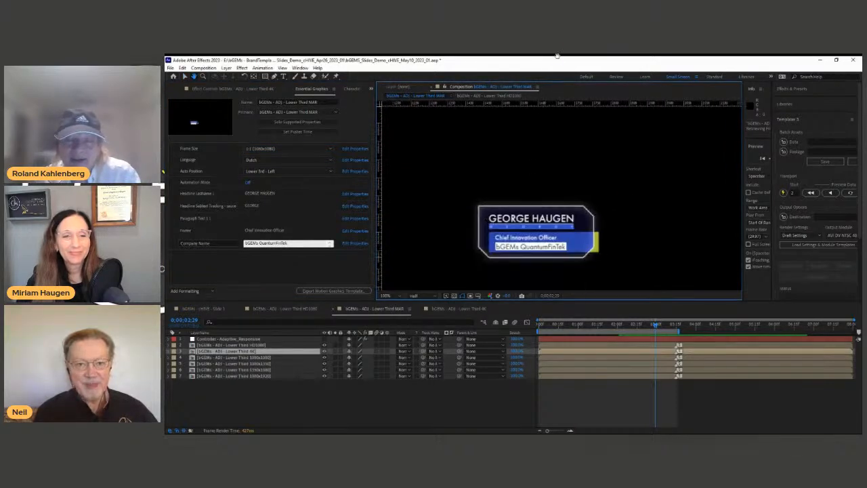
pyautogui.click(493, 397)
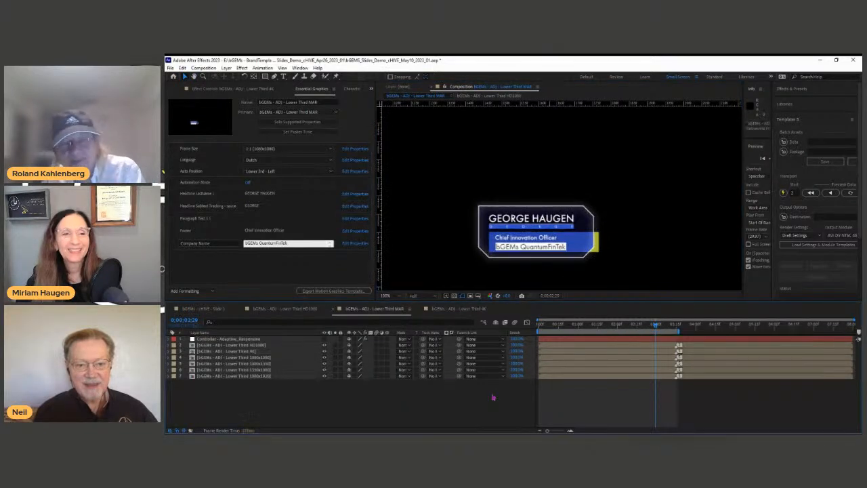
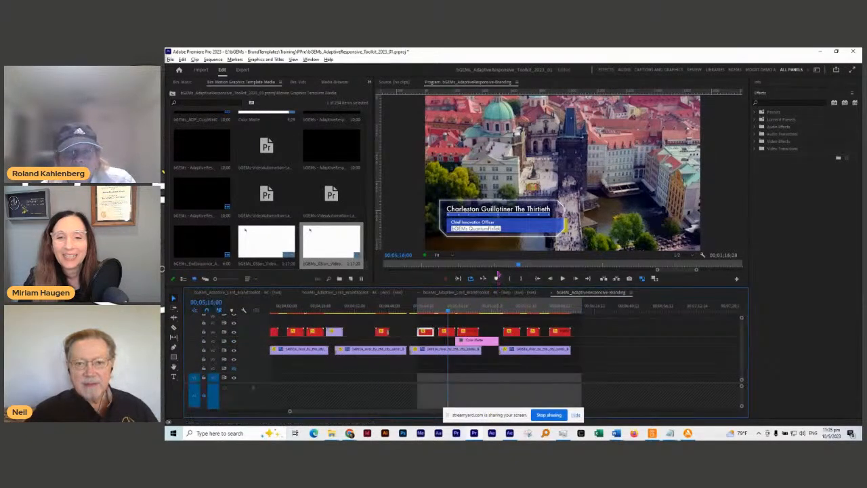
# Step: Drag the Program/Timeline divider down to enlarge the preview and open the video automation promo sequence
pyautogui.moveTo(507, 287); pyautogui.dragTo(513, 301)
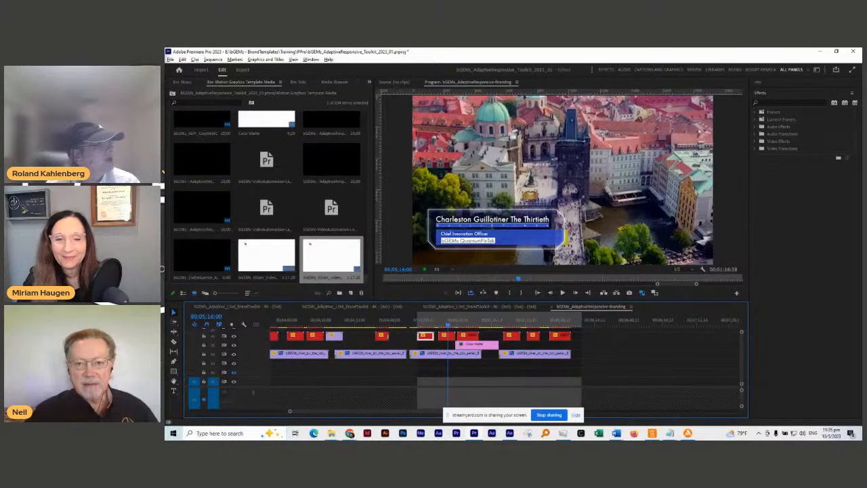
pyautogui.doubleClick(271, 203)
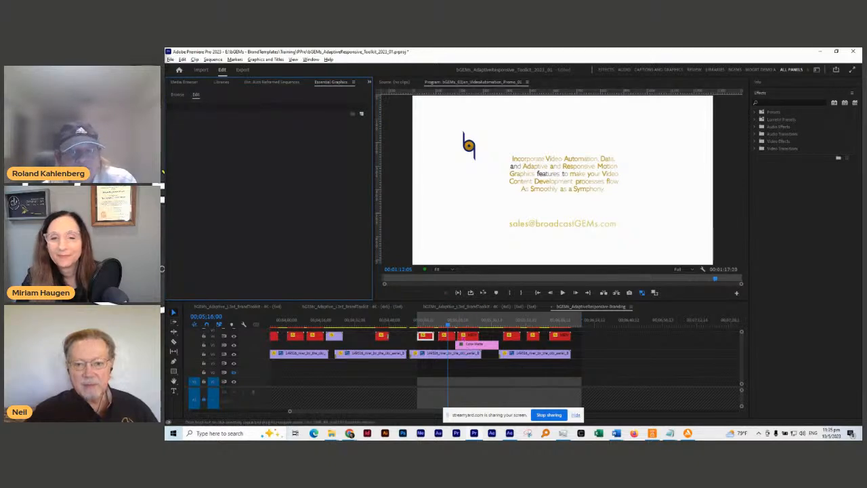
pyautogui.moveTo(518, 303); pyautogui.dragTo(532, 322)
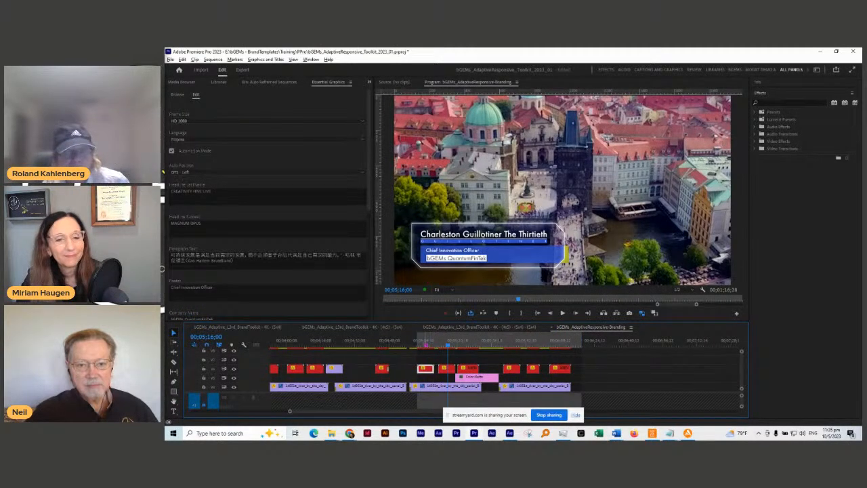
# Step: Select the CREATIVITY HIVE LIVE title and preview it at 1:1, then return to HD 1080
pyautogui.click(426, 344)
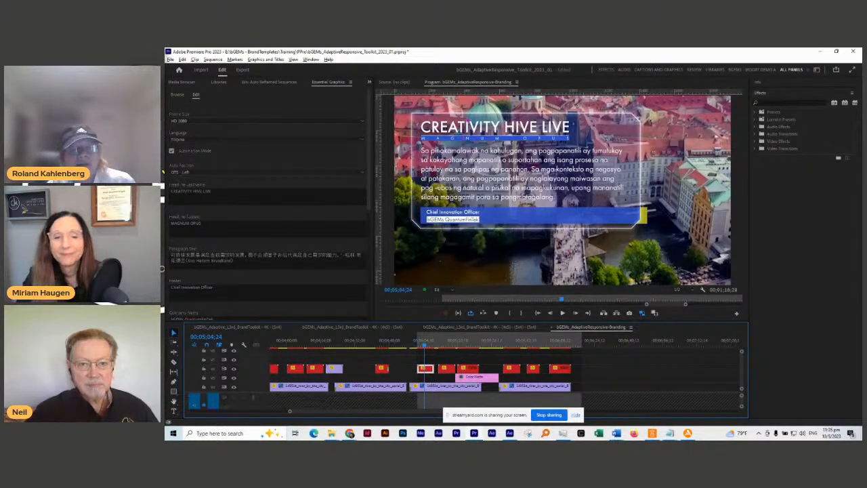
pyautogui.click(306, 122)
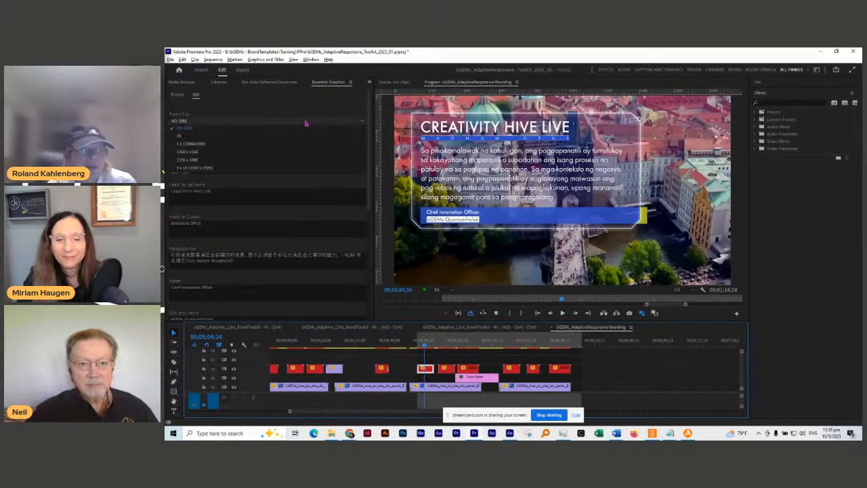
pyautogui.click(278, 145)
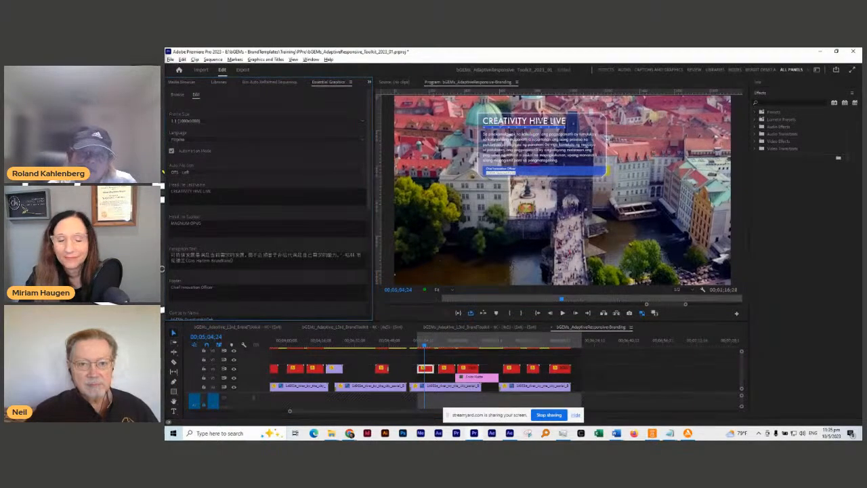
pyautogui.click(210, 124)
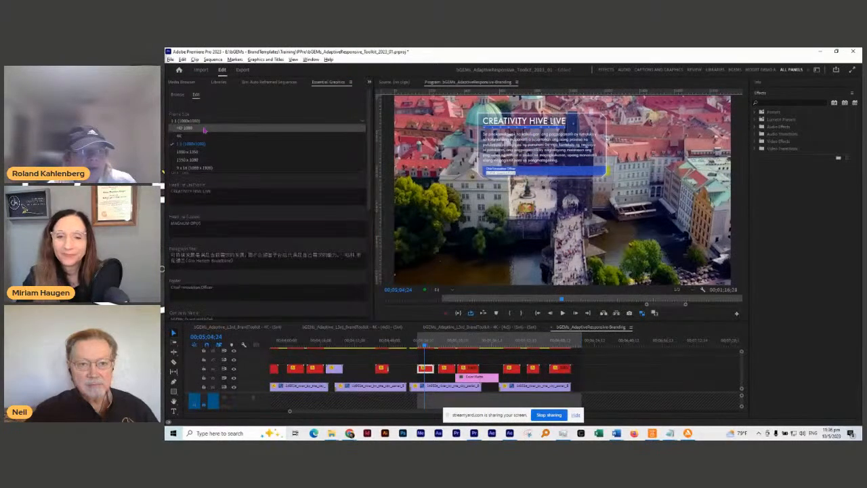
pyautogui.click(204, 129)
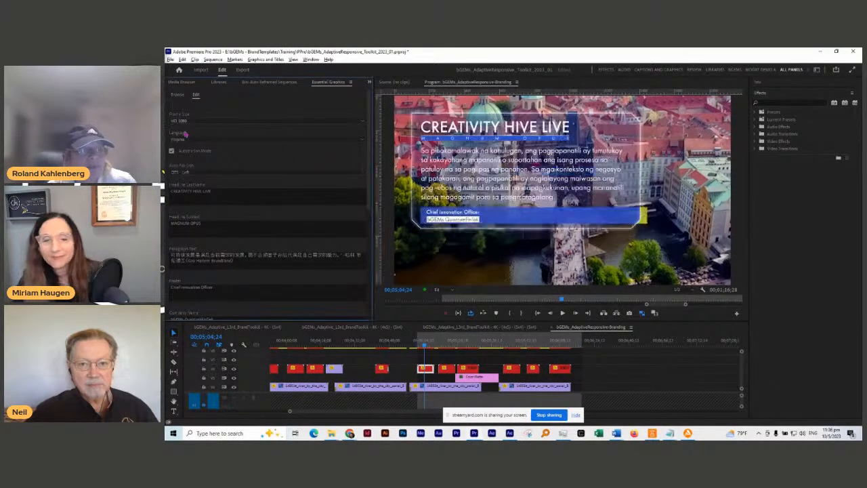
# Step: Set the title's Auto Font Set to Lower 3rd - Center and step back an edit point
pyautogui.click(205, 175)
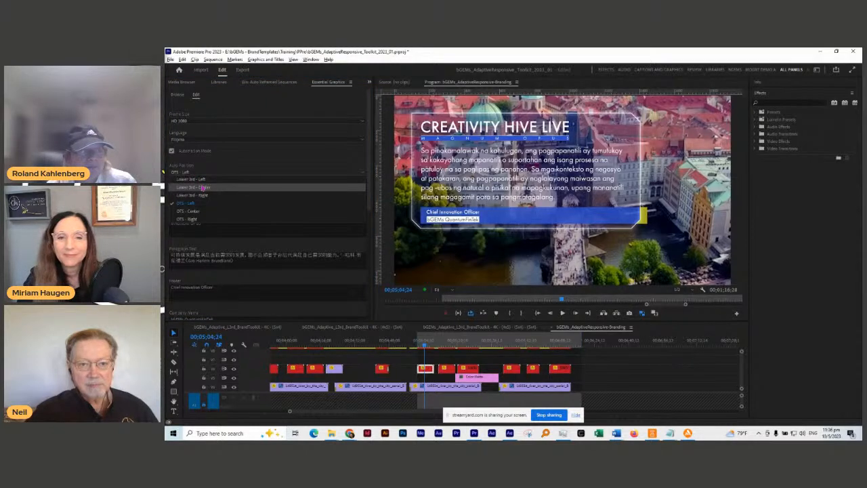
pyautogui.click(202, 188)
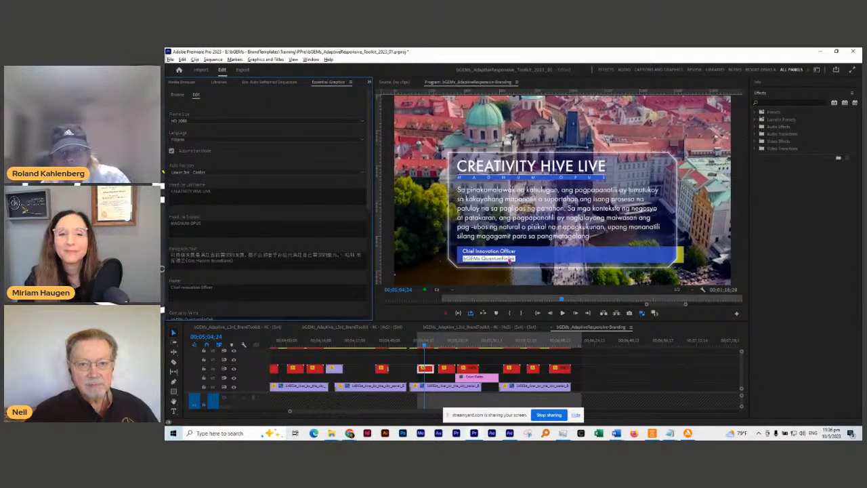
pyautogui.click(510, 261)
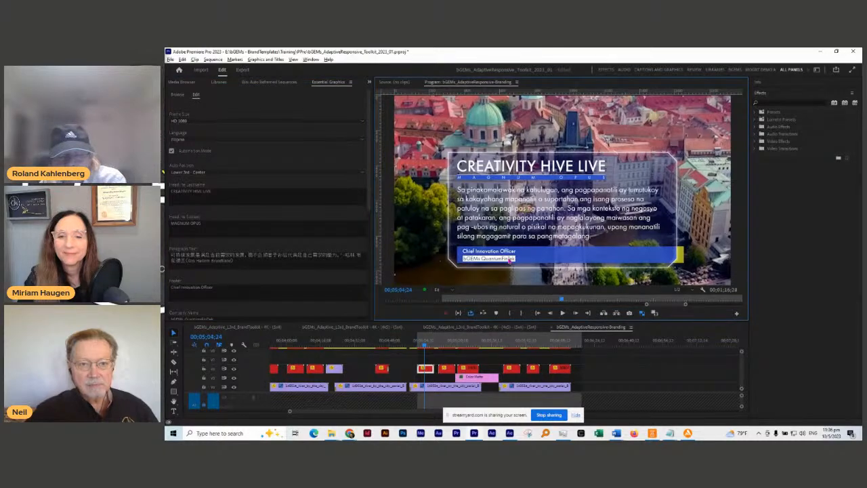
pyautogui.press('Up')
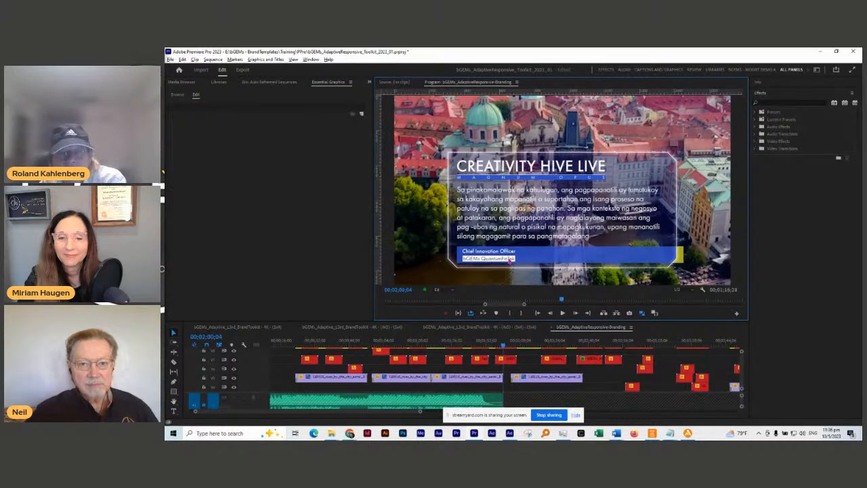
# Step: Scrub to about 00;02;23 and select the Adaptive Text Animation Tool title clip
pyautogui.hotkey('alt', 'f')
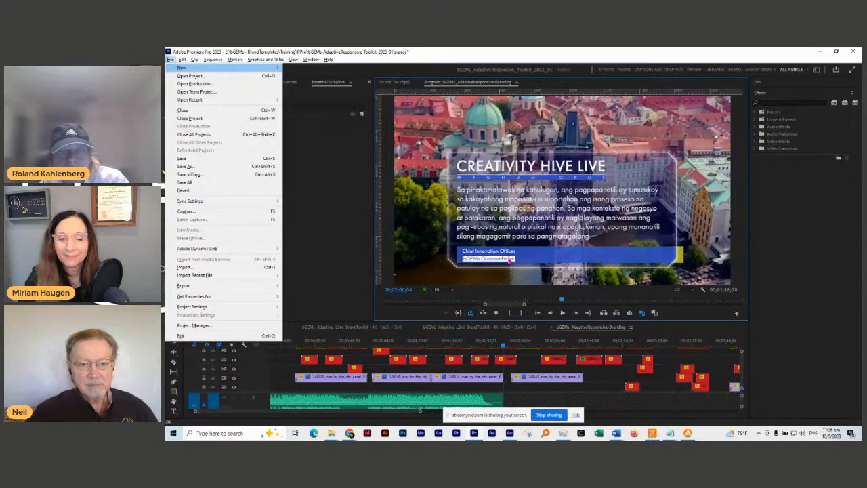
pyautogui.press('Escape')
pyautogui.hotkey('alt', 'f')
pyautogui.moveTo(503, 345); pyautogui.dragTo(553, 348)
pyautogui.click(501, 327)
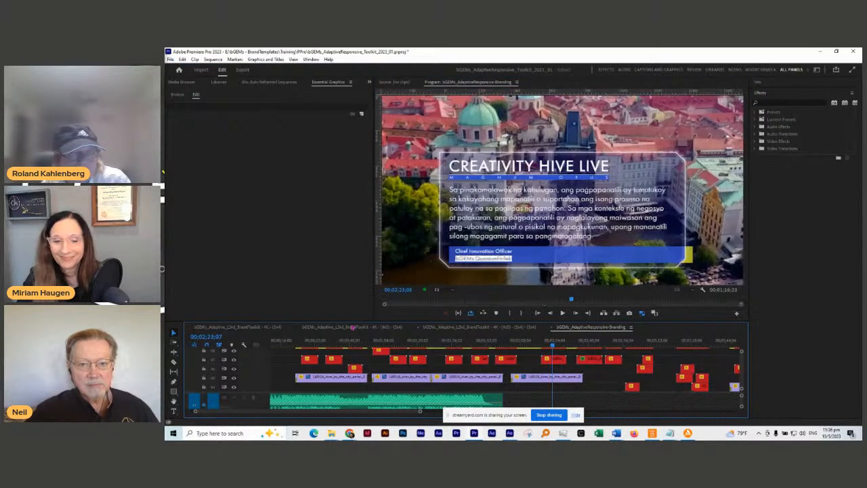
pyautogui.click(580, 328)
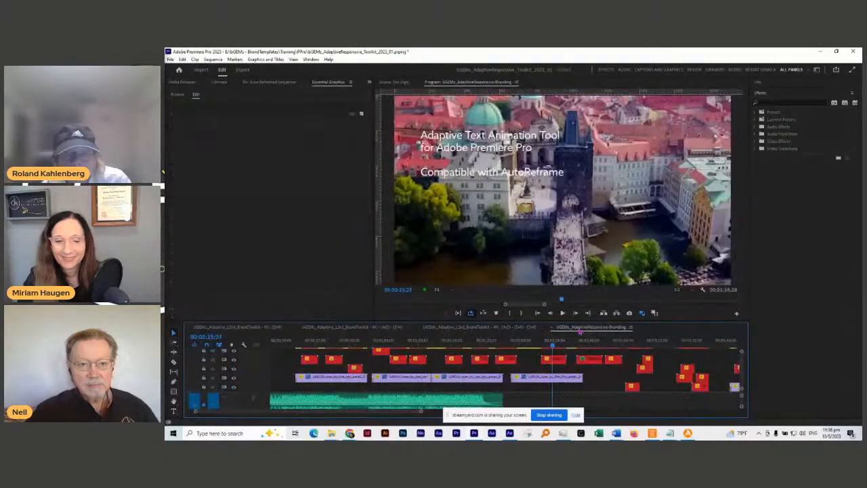
pyautogui.click(554, 359)
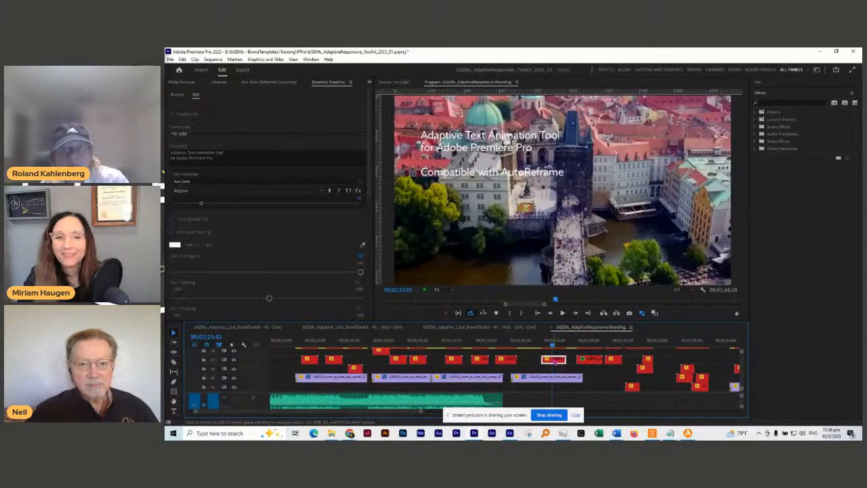
pyautogui.click(584, 339)
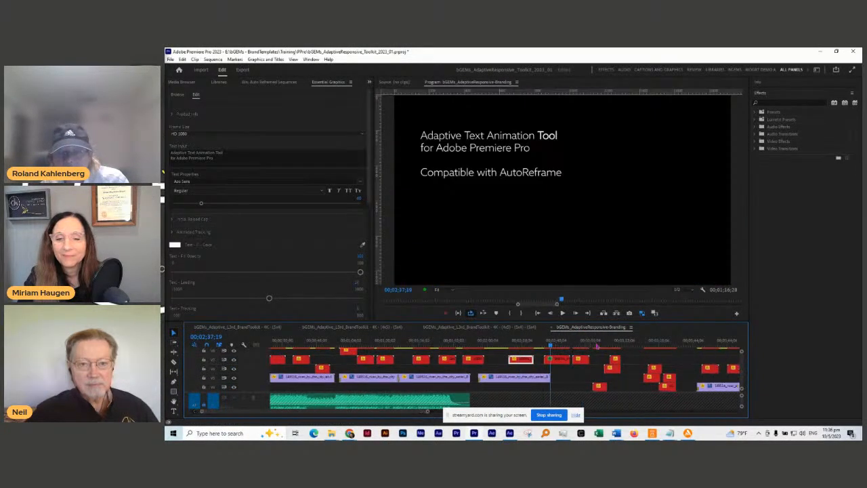
# Step: Return to the CREATIVITY HIVE LIVE clip and load its settings in Essential Graphics
pyautogui.scroll(-3, 596, 344)
pyautogui.scroll(-8, 596, 344)
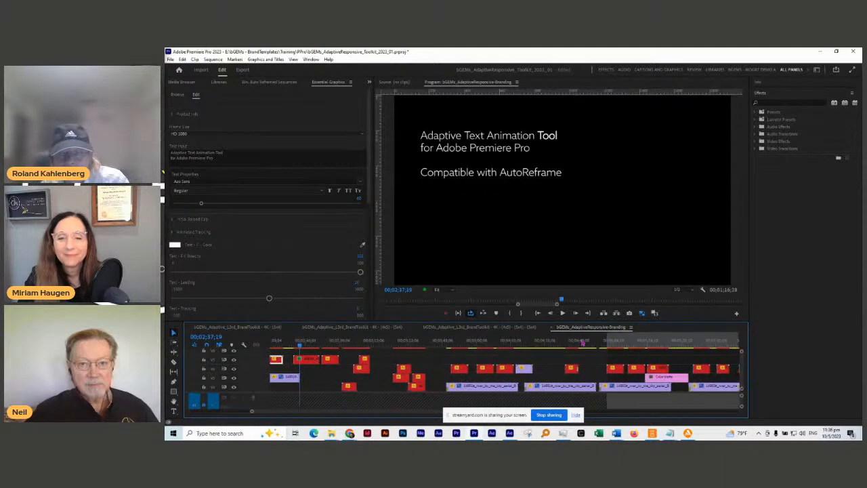
pyautogui.scroll(-2, 581, 344)
pyautogui.click(525, 340)
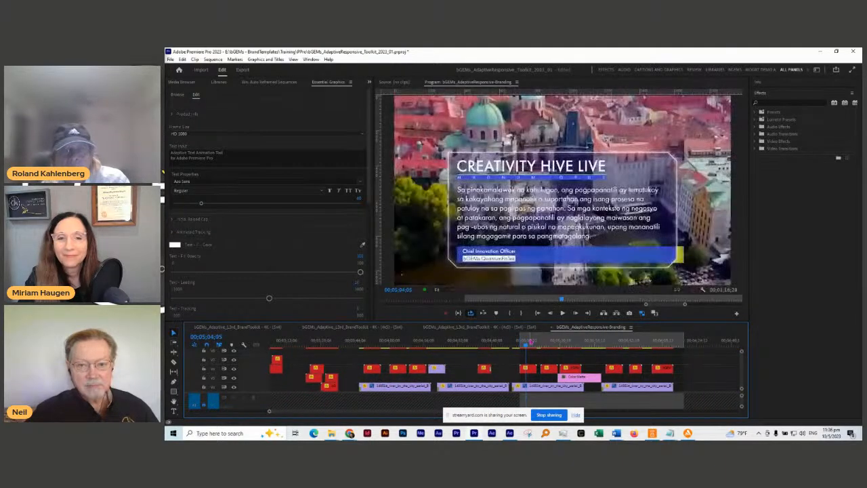
pyautogui.click(528, 368)
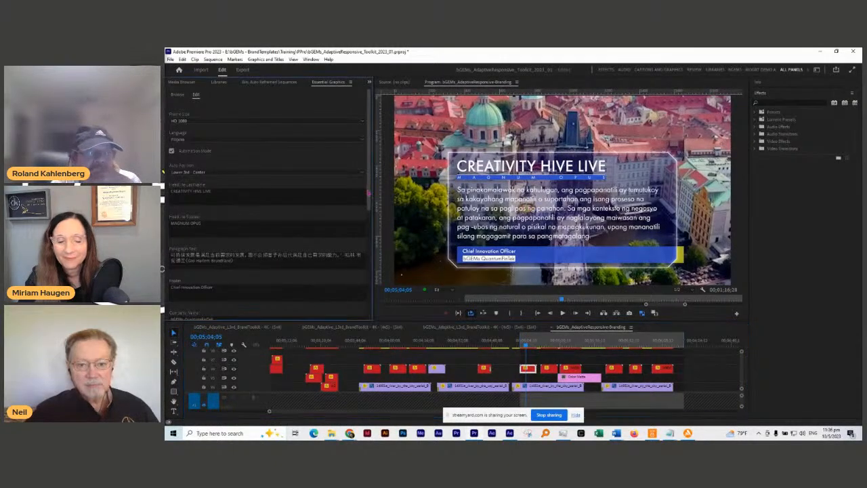
# Step: Scroll to Size Adjustments and drag Paragraph Width left so the Filipino body text wraps narrower
pyautogui.moveTo(370, 193)
pyautogui.mouseDown()
pyautogui.moveTo(372, 263)
pyautogui.moveTo(381, 189)
pyautogui.mouseUp()
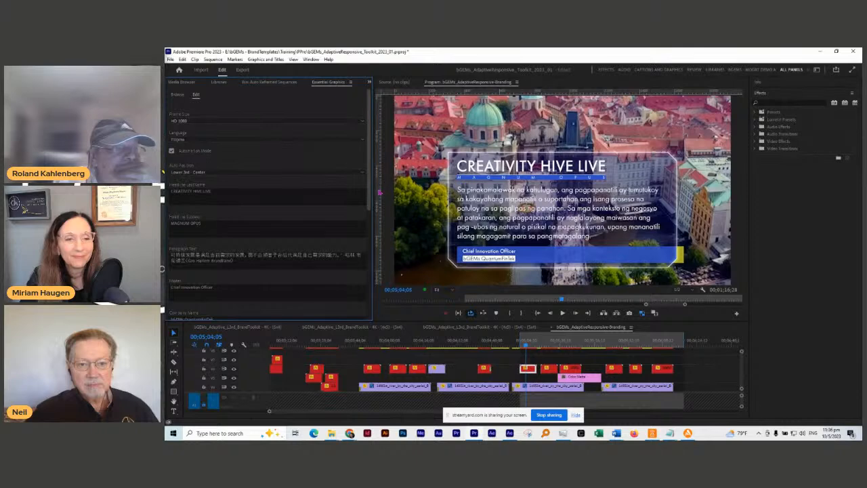
pyautogui.moveTo(379, 192); pyautogui.dragTo(375, 316)
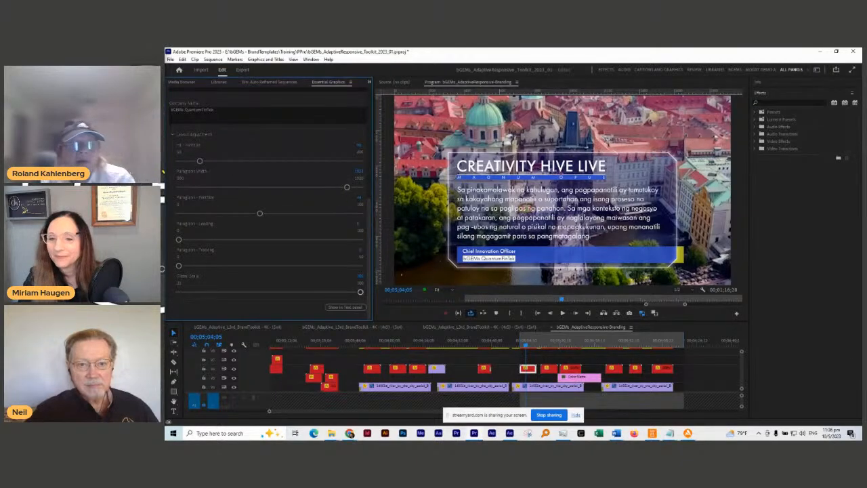
pyautogui.click(309, 187)
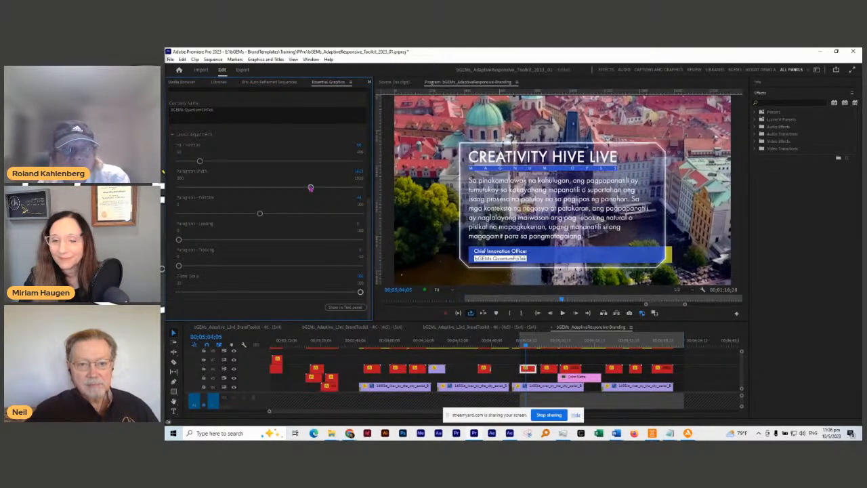
pyautogui.moveTo(310, 188); pyautogui.dragTo(264, 188)
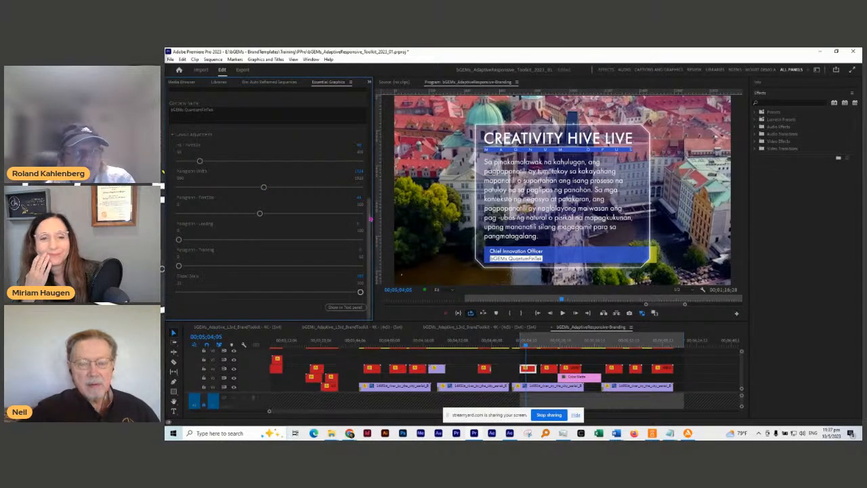
pyautogui.scroll(1, 370, 201)
pyautogui.scroll(3, 370, 201)
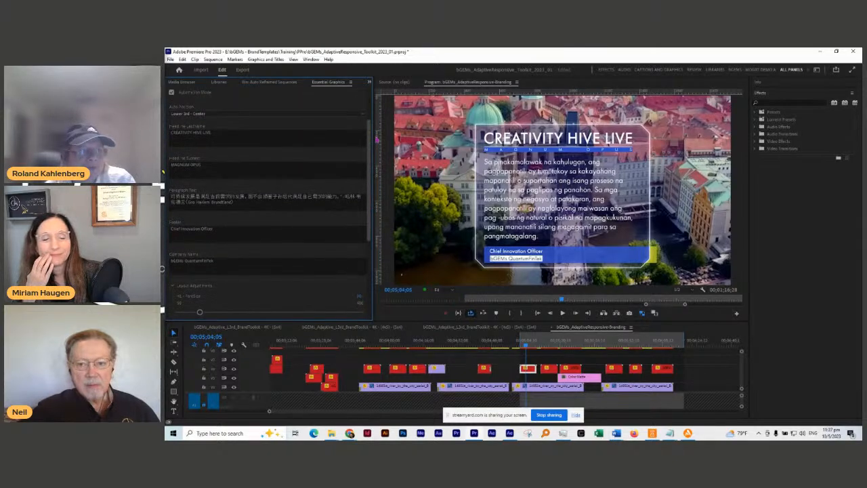
# Step: Change the title's Language from Filipino to Japanese, then to Korean
pyautogui.scroll(2, 268, 196)
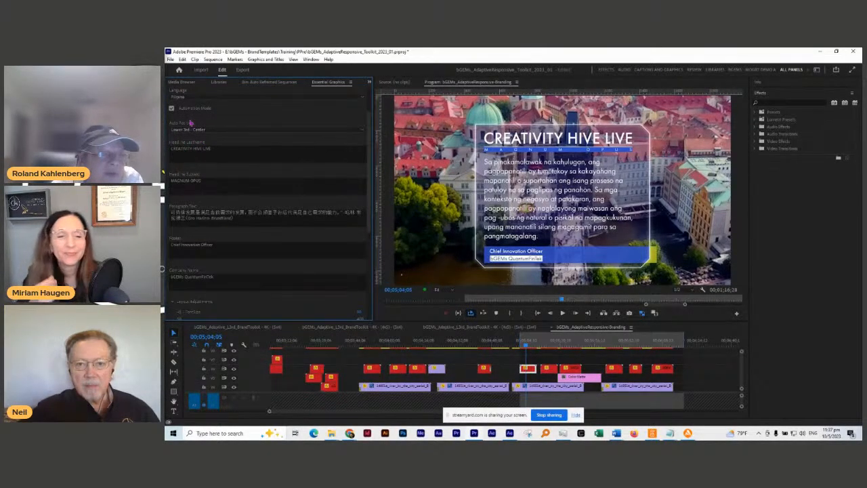
pyautogui.scroll(2, 369, 107)
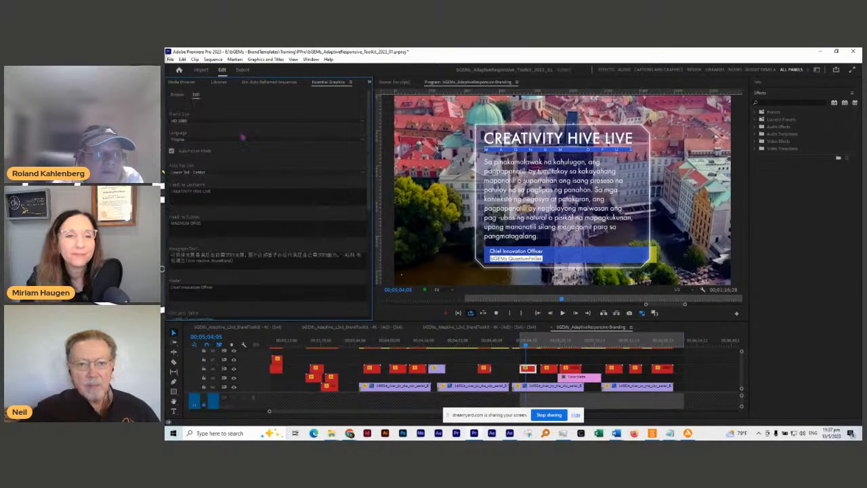
pyautogui.click(190, 139)
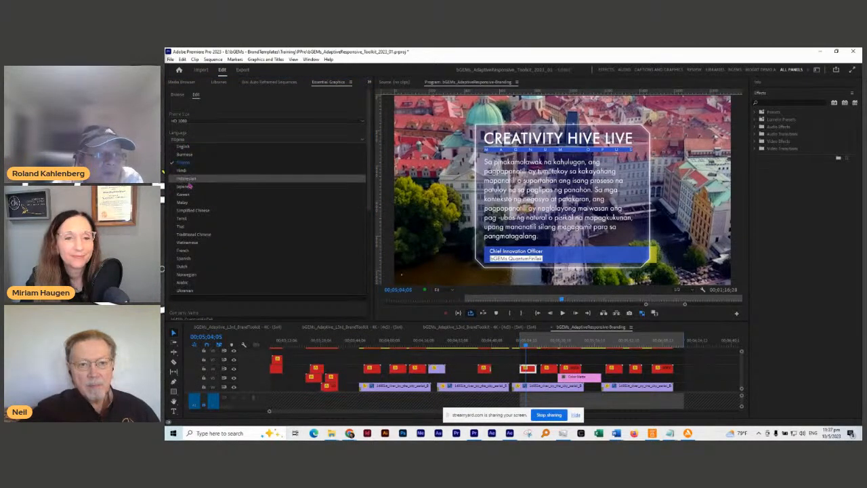
pyautogui.click(187, 186)
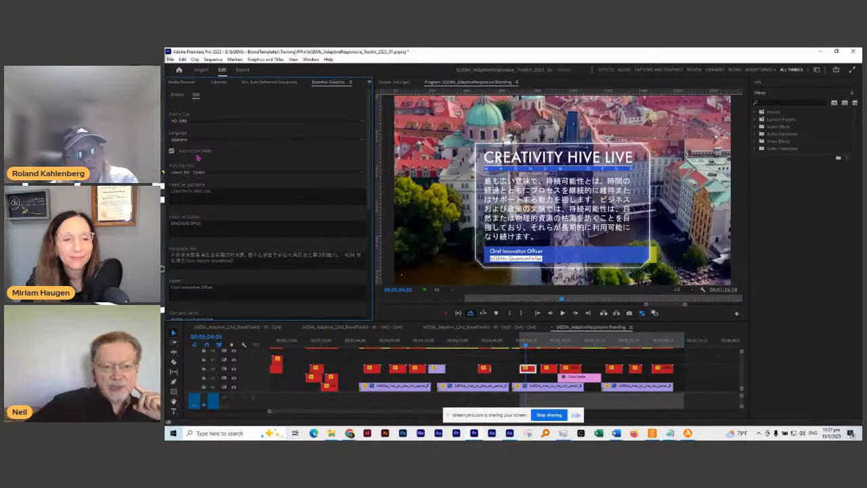
pyautogui.click(197, 144)
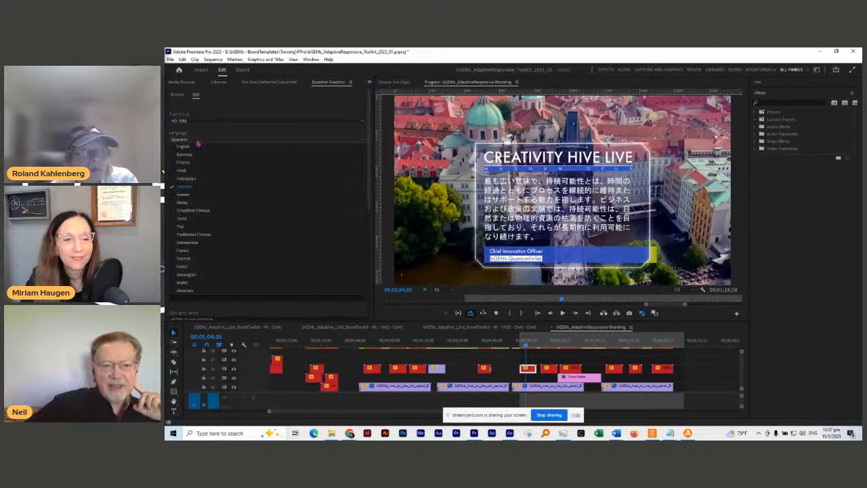
pyautogui.click(186, 199)
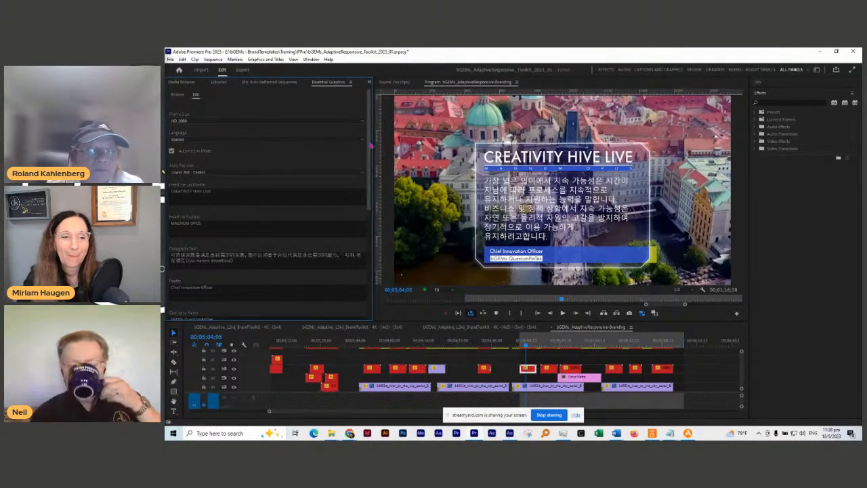
# Step: Play the sequence from just before the title to preview the Korean body text
pyautogui.scroll(-3, 370, 205)
pyautogui.scroll(-1, 371, 205)
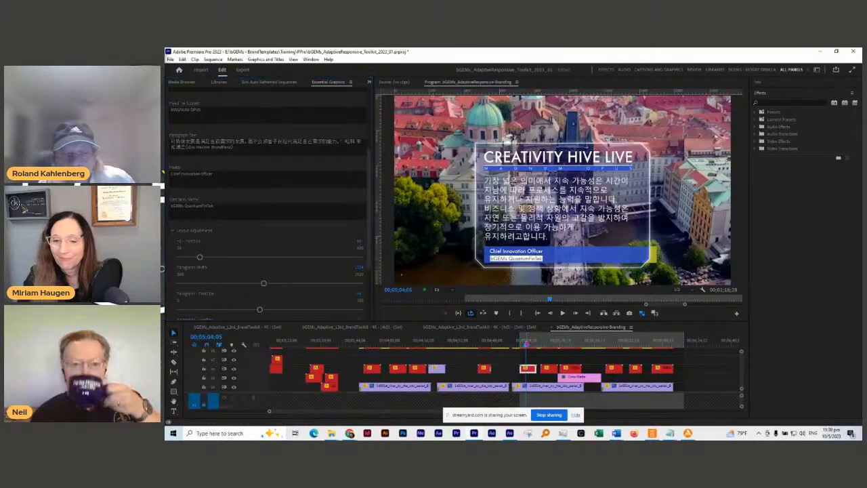
pyautogui.click(521, 345)
pyautogui.press('space')
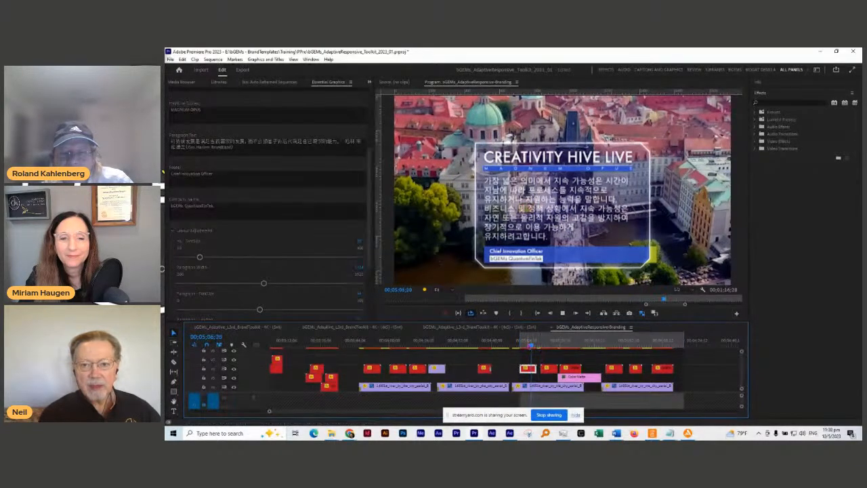
pyautogui.click(529, 344)
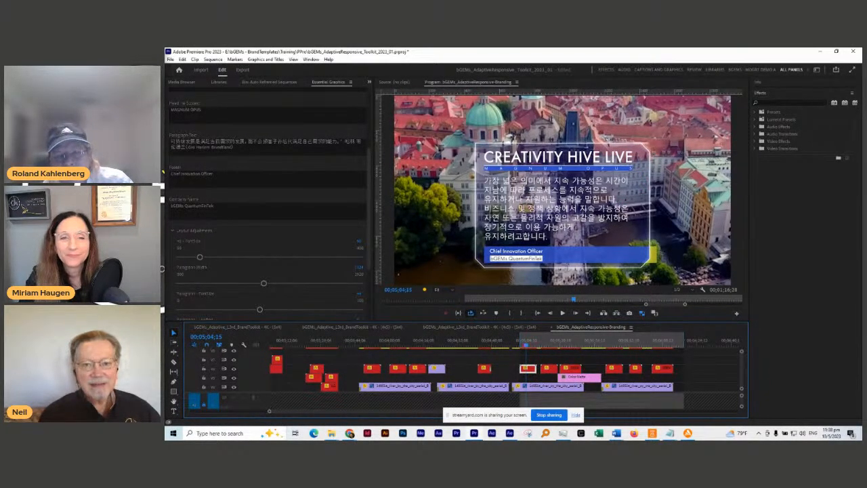
# Step: Play from the lower-third title clip's start onward toward the HUMAN INTELLIGENCE > AI graphic
pyautogui.scroll(3, 542, 357)
pyautogui.scroll(-5, 542, 357)
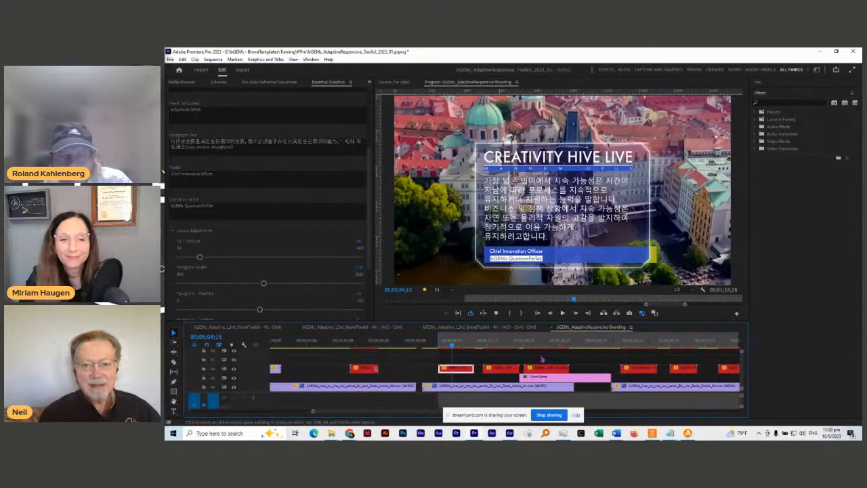
pyautogui.click(366, 343)
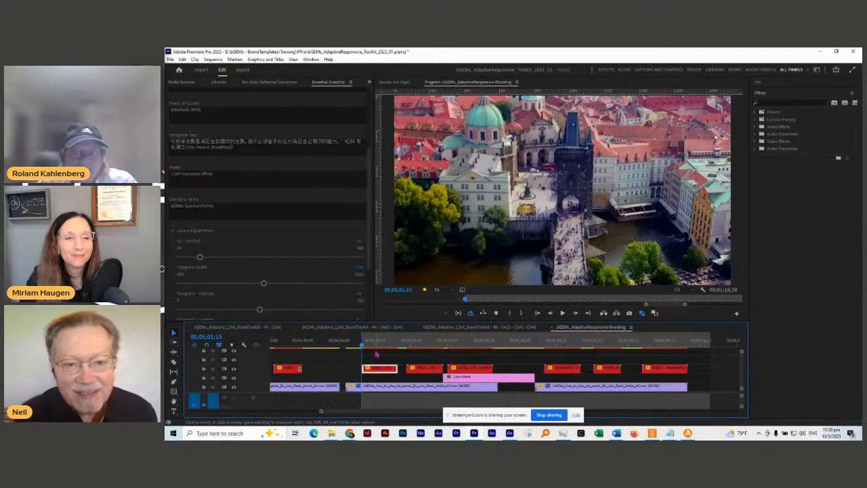
pyautogui.press('space')
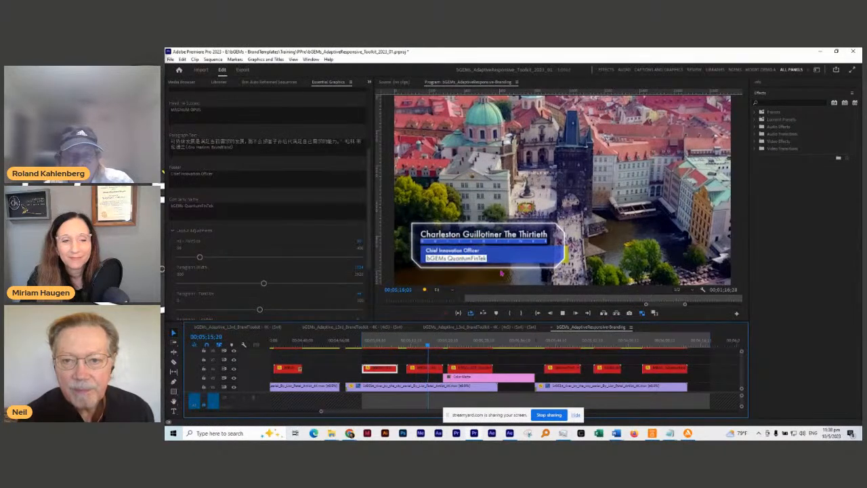
pyautogui.click(448, 344)
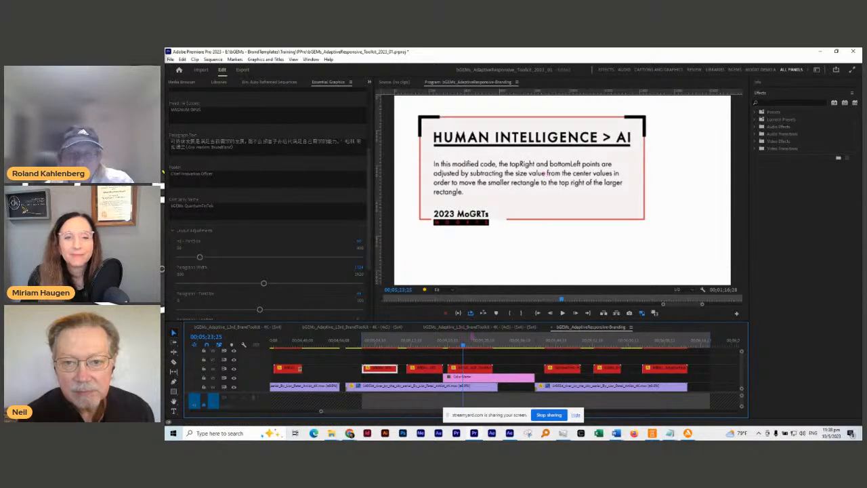
pyautogui.scroll(-3, 405, 349)
# Step: Trim the HUMAN INTELLIGENCE > AI clip to 00;00;06;14 and mark it as the playback range
pyautogui.click(395, 342)
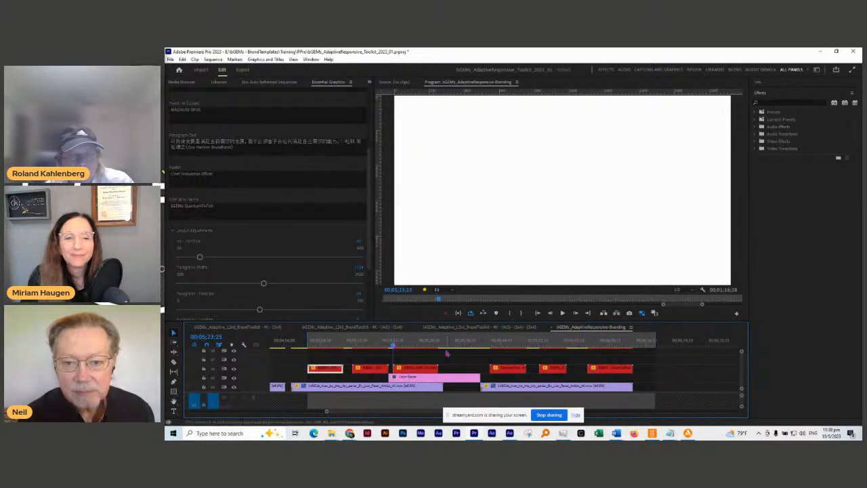
pyautogui.press('space')
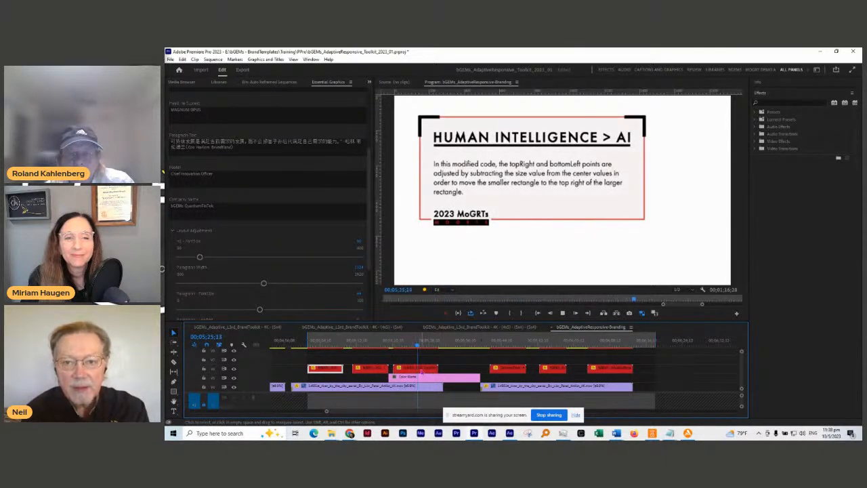
pyautogui.moveTo(437, 367); pyautogui.dragTo(420, 368)
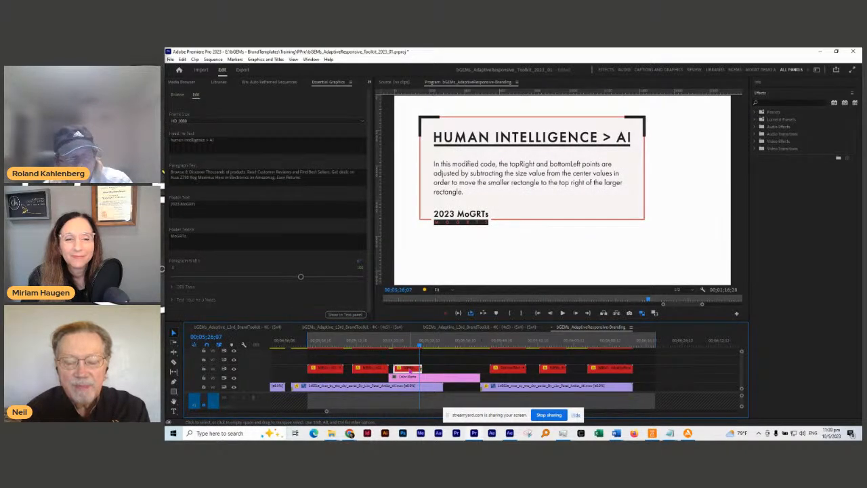
pyautogui.press('x')
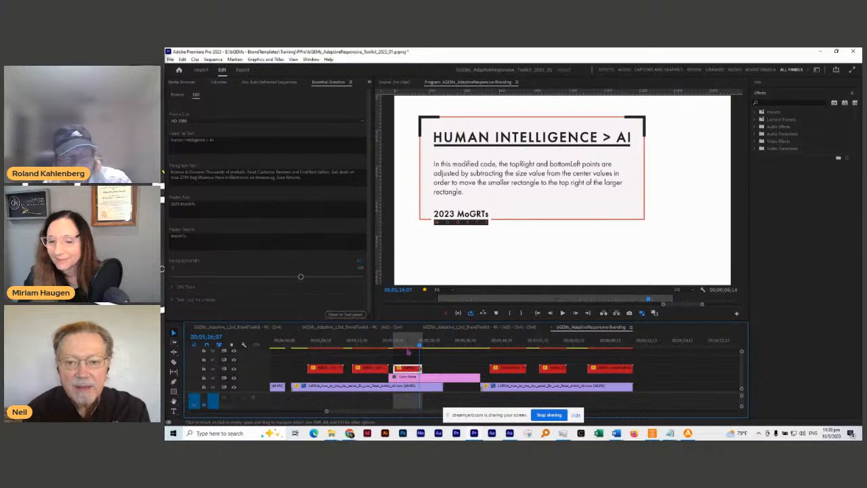
pyautogui.hotkey('ctrl', 'shift', 'r')
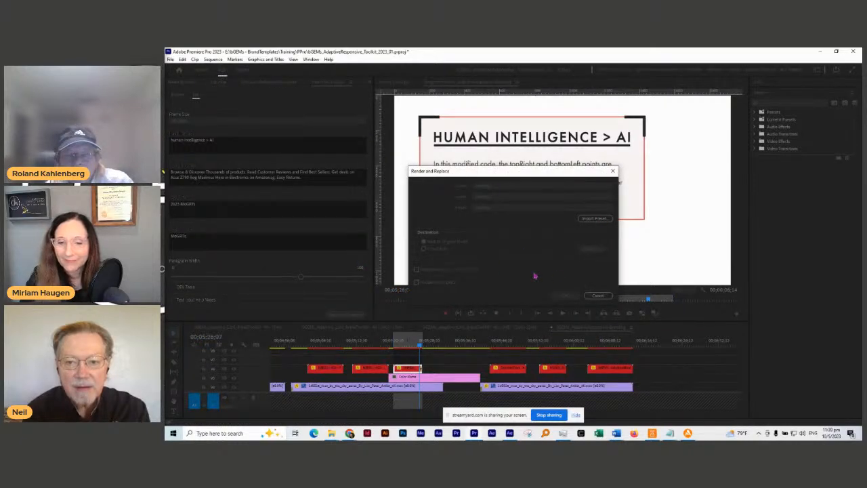
pyautogui.click(598, 296)
pyautogui.click(410, 339)
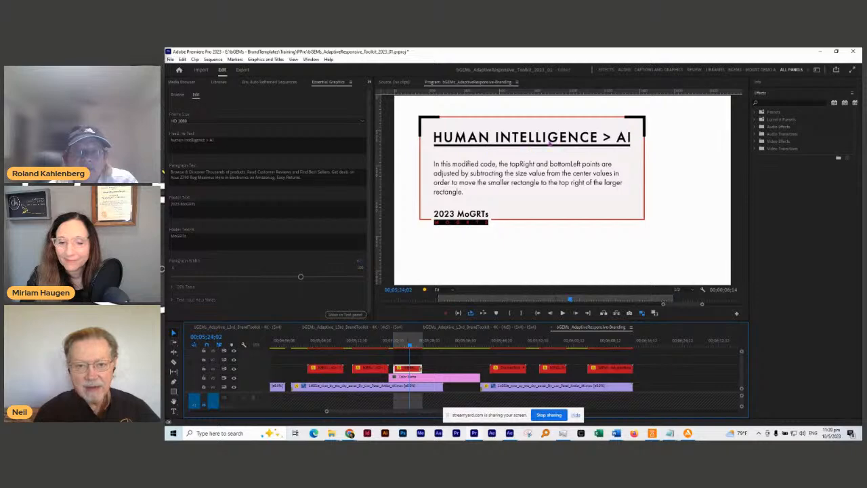
# Step: Change the header to HUMANS > AI and readjust Paragraph Width so the body rewraps
pyautogui.click(184, 138)
pyautogui.doubleClick(193, 139)
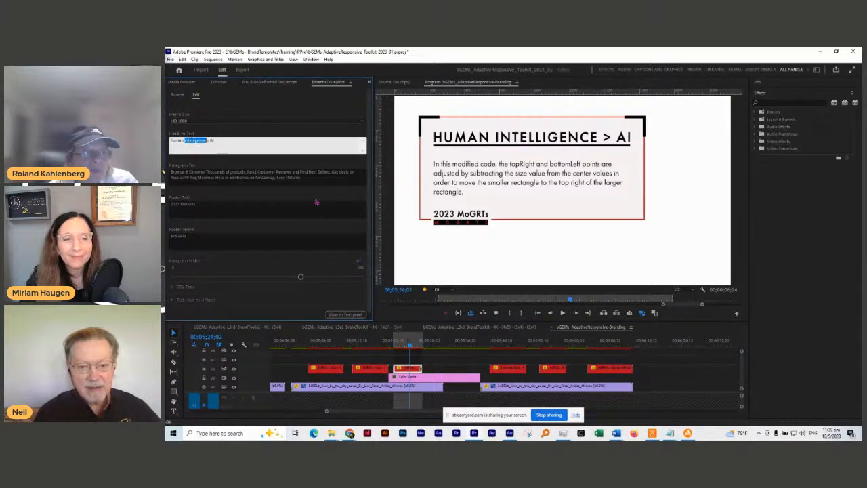
pyautogui.press('BackSpace')
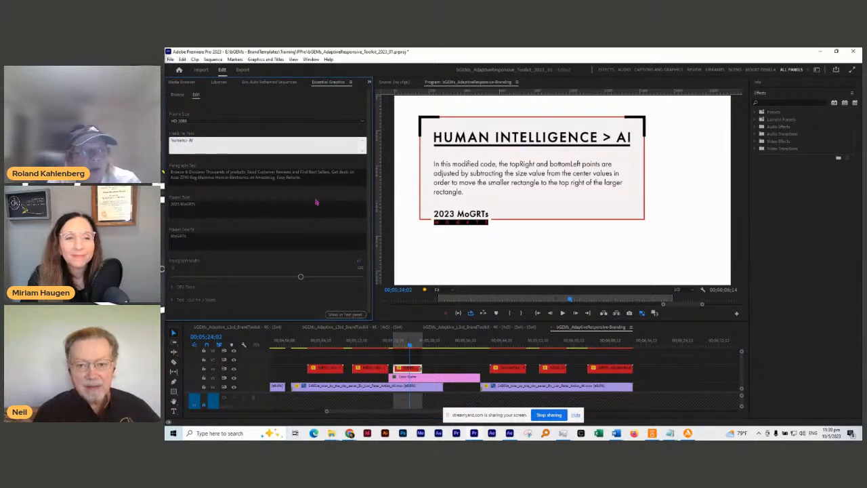
pyautogui.write('s')
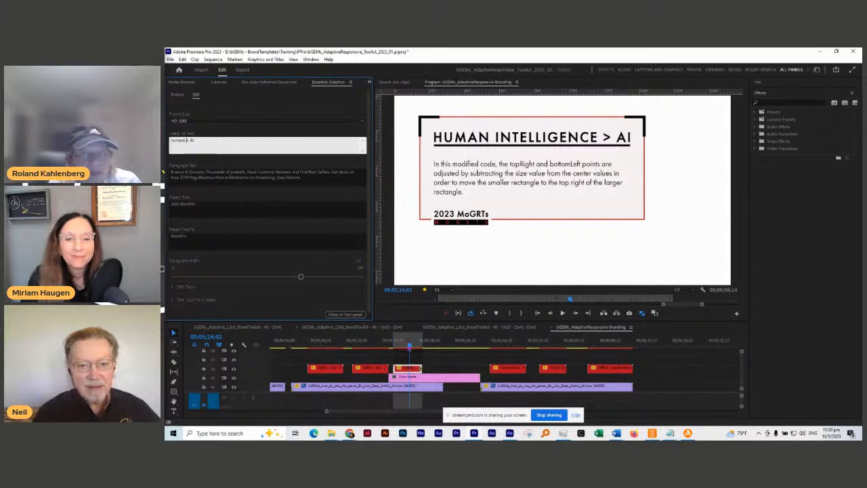
pyautogui.click(409, 347)
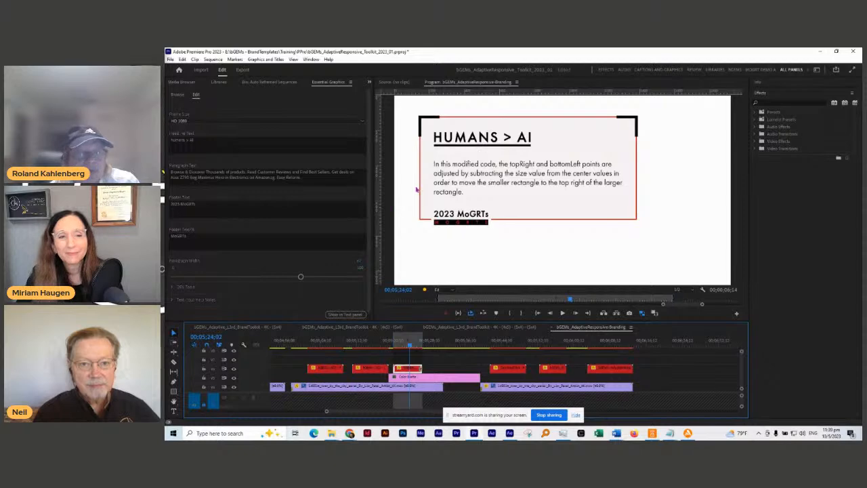
pyautogui.moveTo(301, 276); pyautogui.dragTo(239, 278)
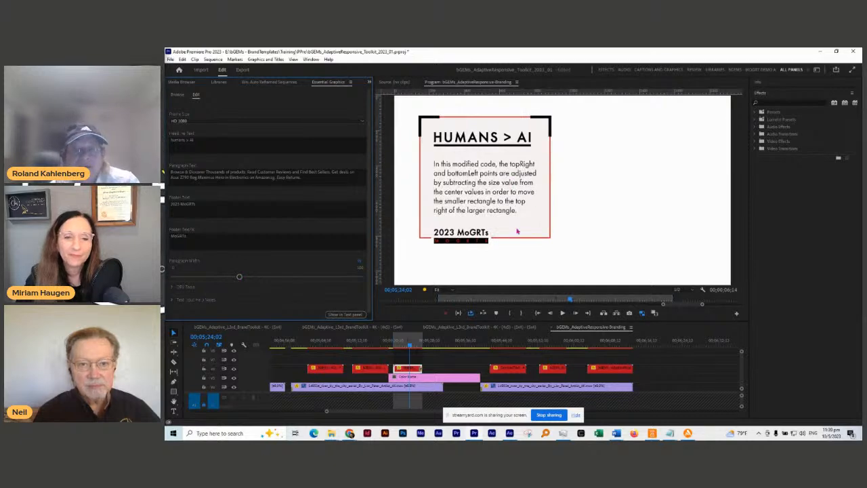
pyautogui.moveTo(239, 278); pyautogui.dragTo(294, 277)
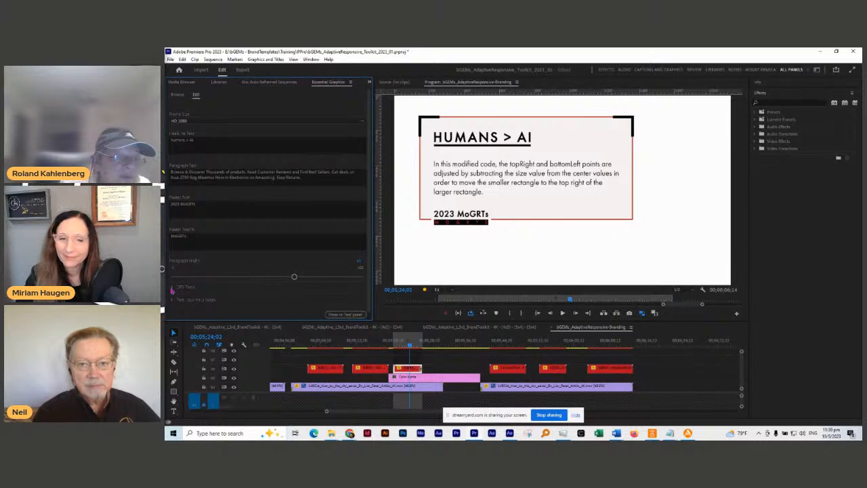
# Step: Expand the DEV Tools sliders, then play the HUMANS > AI title's build-in from its start
pyautogui.click(172, 288)
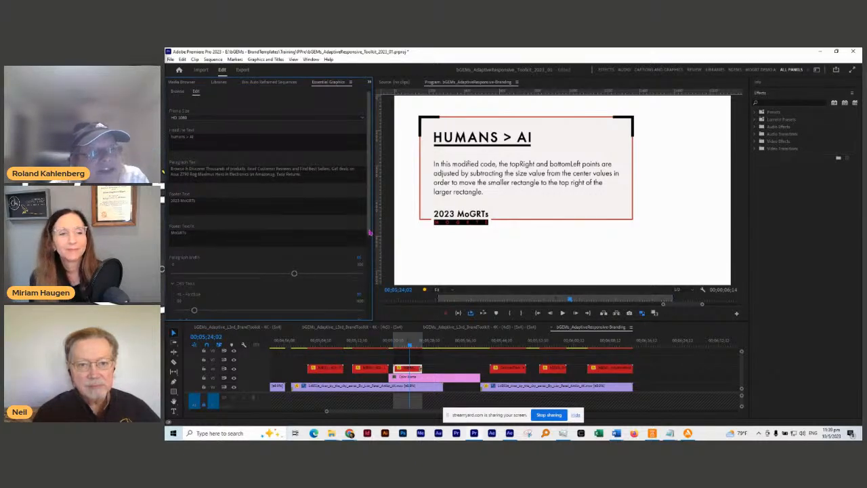
pyautogui.moveTo(370, 210); pyautogui.dragTo(372, 316)
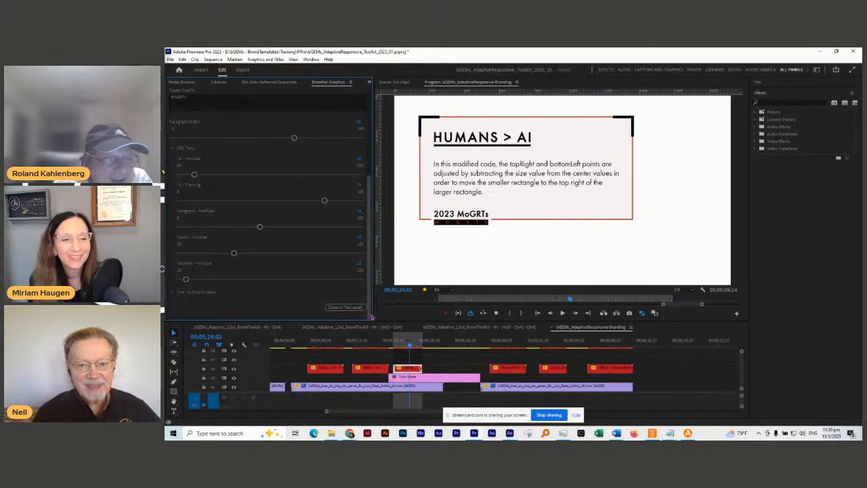
pyautogui.scroll(4, 371, 316)
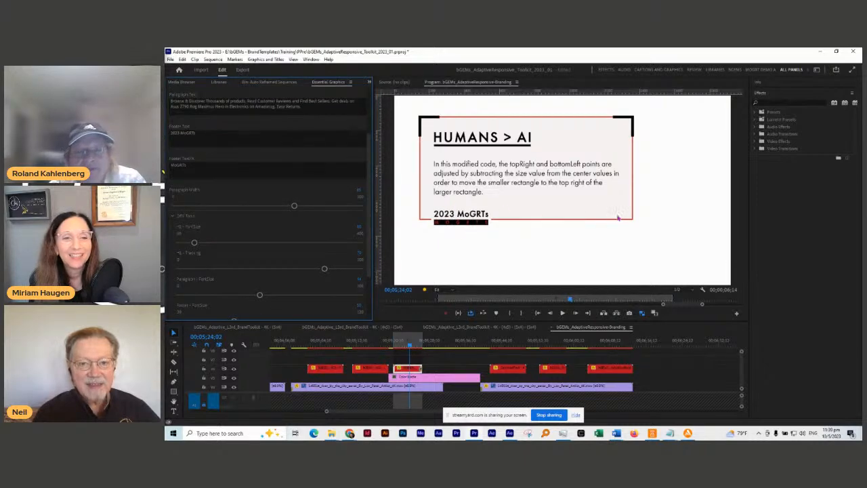
pyautogui.click(399, 343)
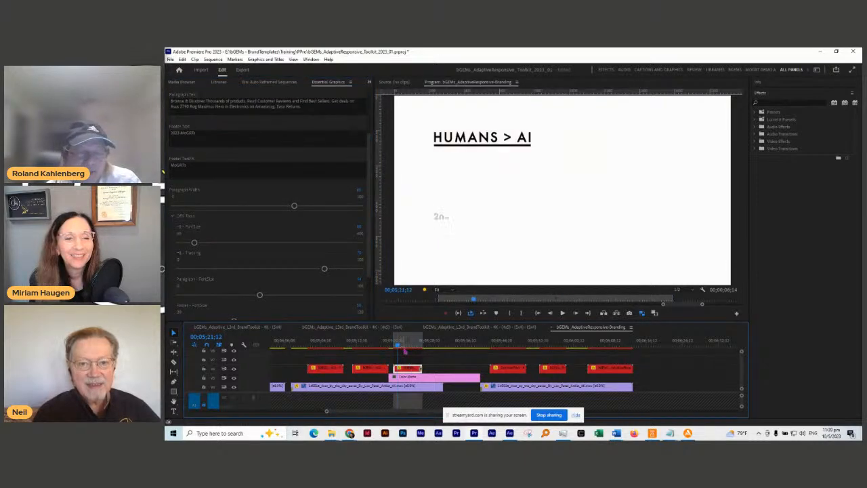
pyautogui.press('space')
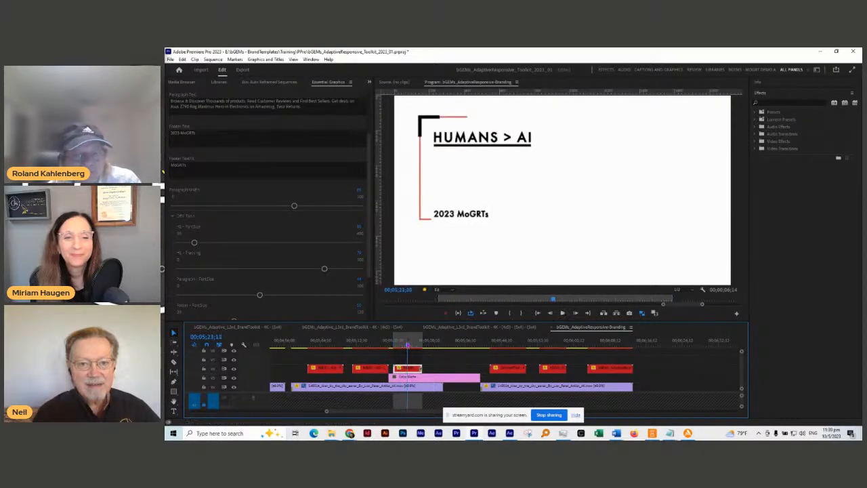
pyautogui.press('space')
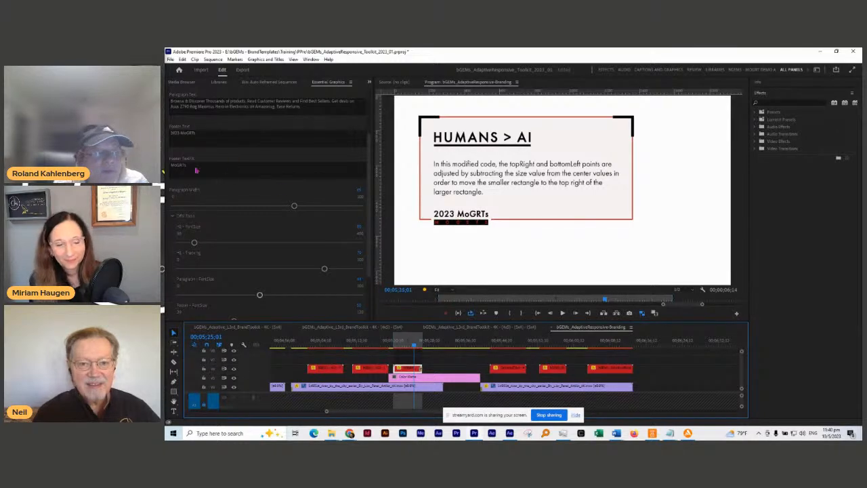
# Step: Replace the footer text 2023 MoGRTs with MOTION GRAPHICS
pyautogui.click(181, 137)
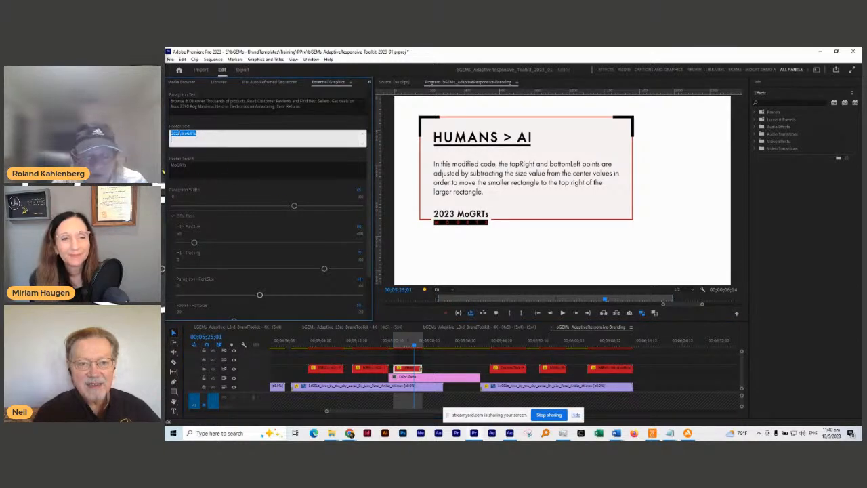
pyautogui.write('MOTION GRAPHICS')
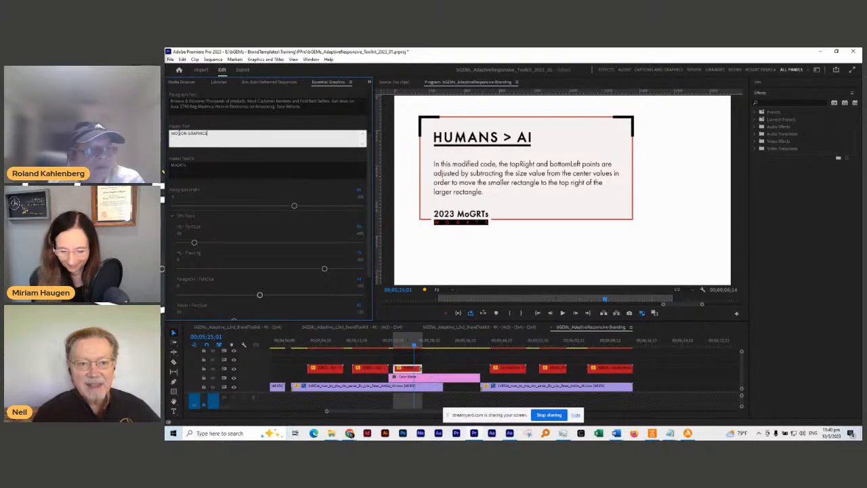
pyautogui.click(257, 121)
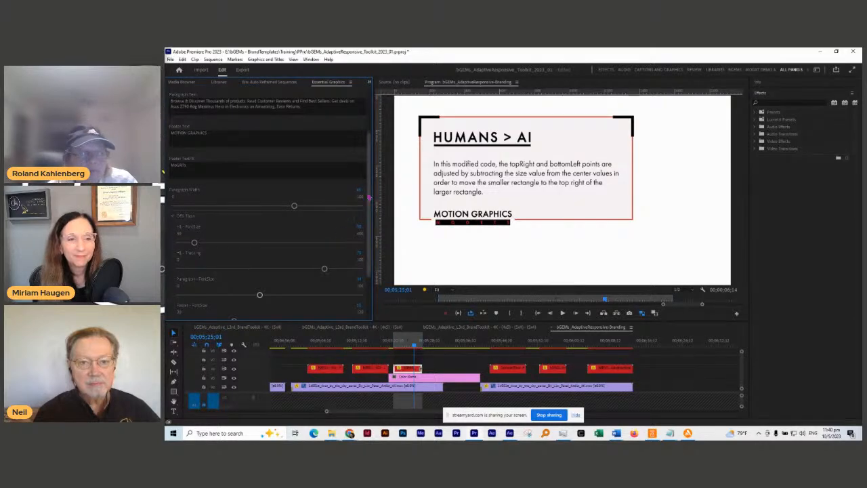
pyautogui.scroll(-2, 340, 236)
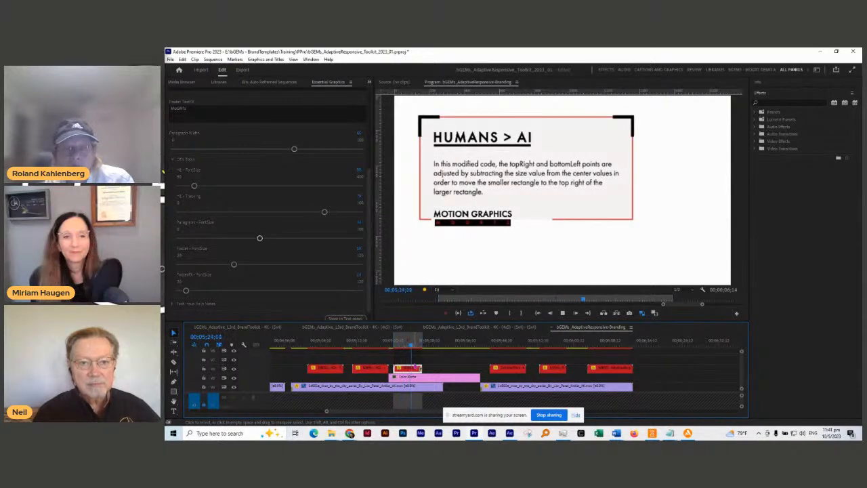
# Step: Move to the MEXCLEIN INTENSIVE title and select its graphic clip
pyautogui.click(506, 344)
pyautogui.click(508, 345)
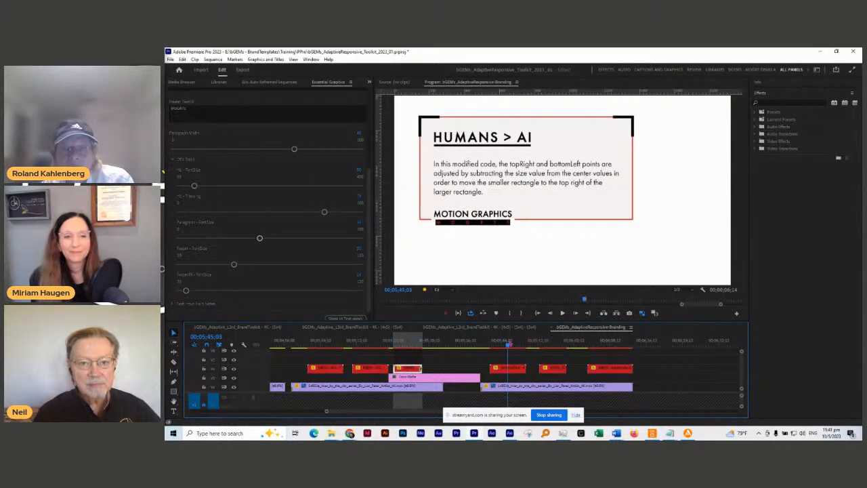
pyautogui.click(506, 368)
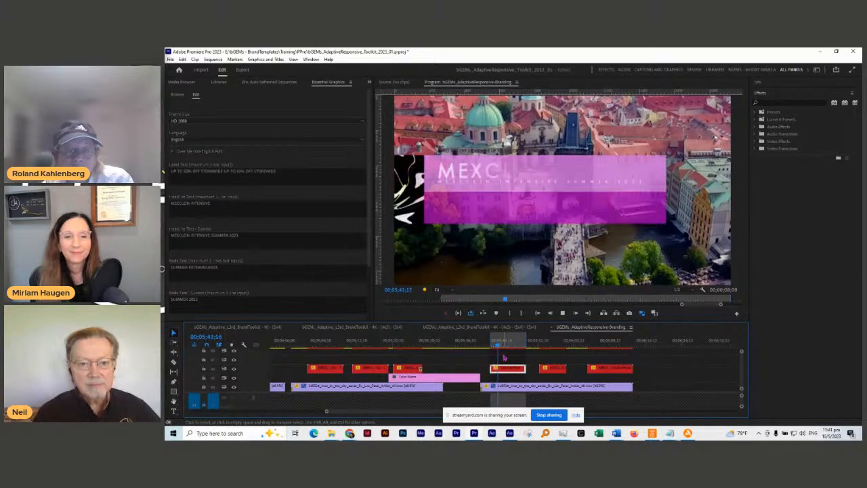
pyautogui.click(507, 345)
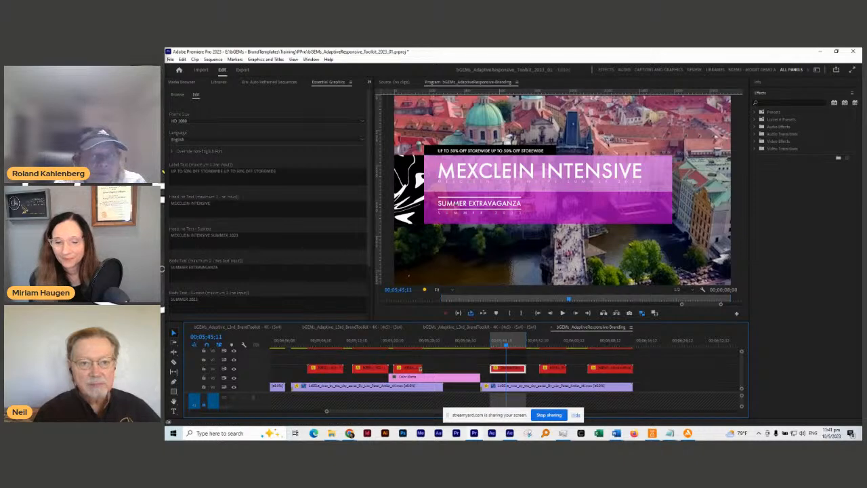
# Step: Change the body text from SUMMER EXTRAVAGANZA to EXTRAVAGANZA 2023-2024
pyautogui.click(197, 272)
pyautogui.doubleClick(181, 268)
pyautogui.press('Delete')
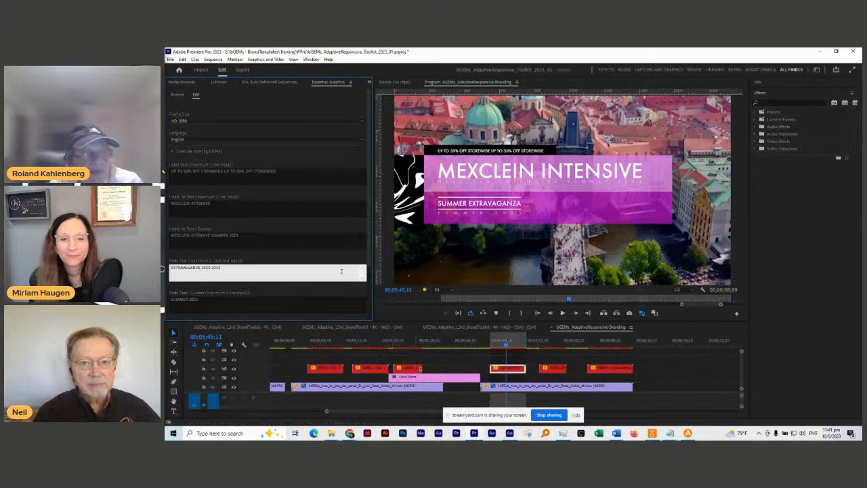
pyautogui.click(298, 260)
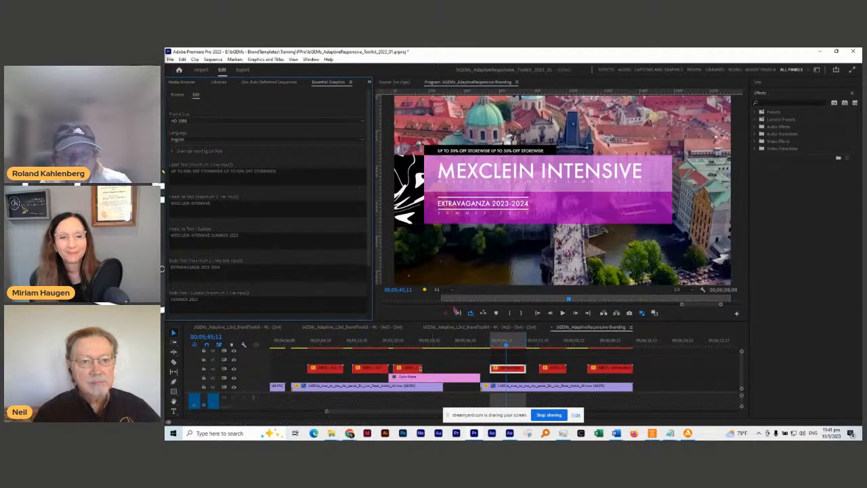
# Step: Play back the edited title, then advance to the MUSHROOMS TOMATO title
pyautogui.click(458, 313)
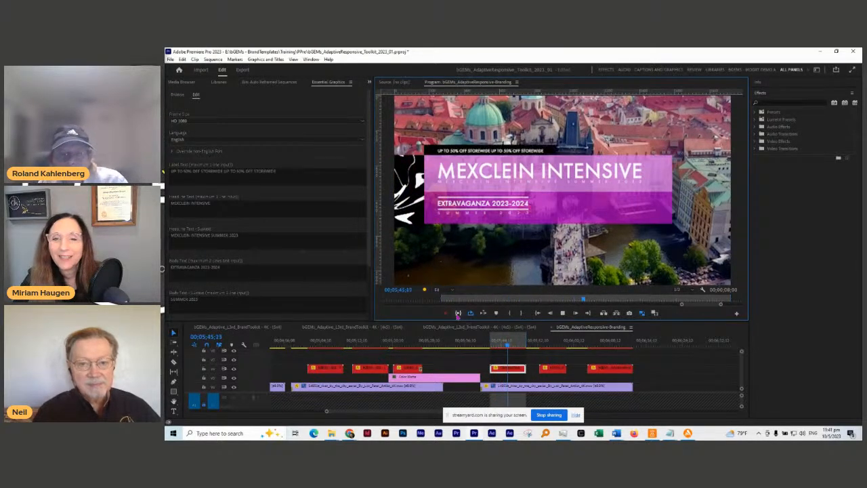
pyautogui.click(550, 344)
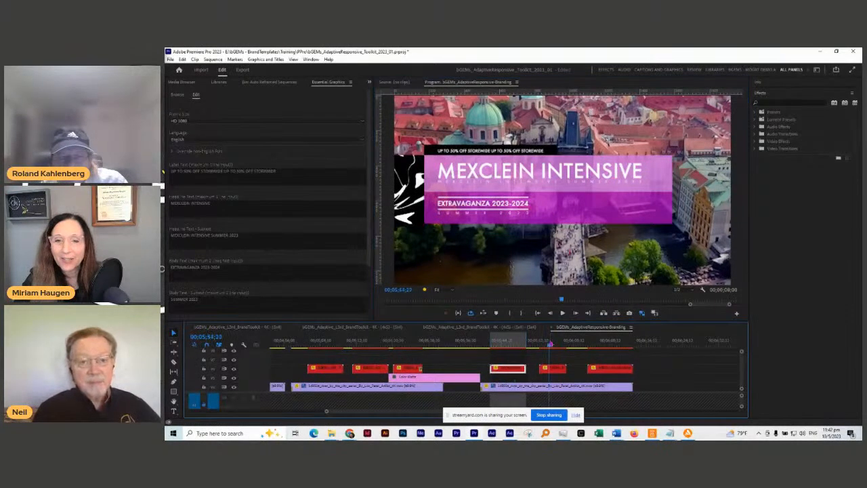
pyautogui.press('space')
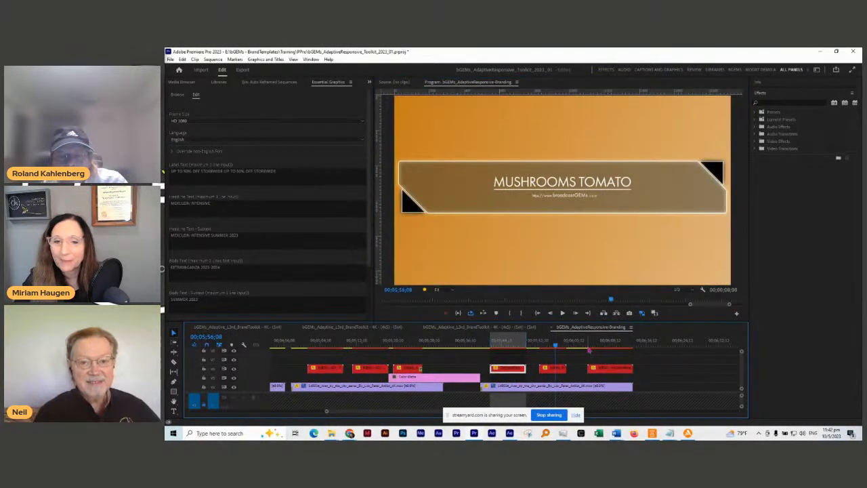
pyautogui.click(609, 345)
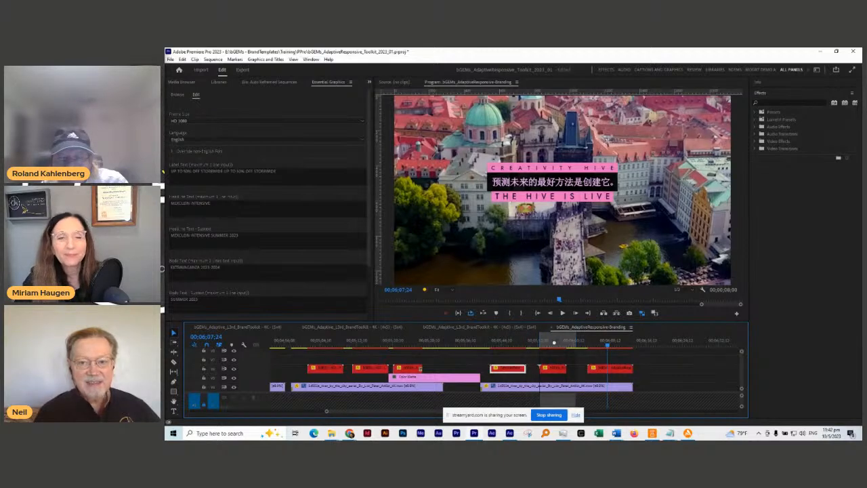
pyautogui.click(542, 345)
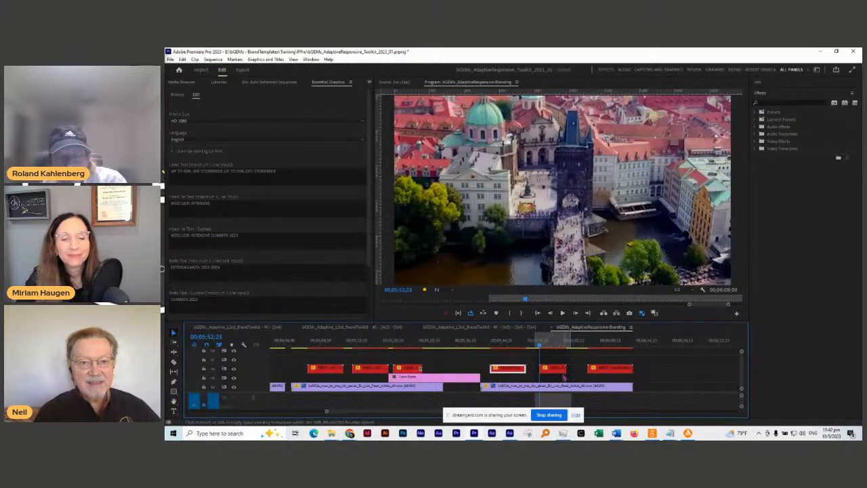
pyautogui.press('space')
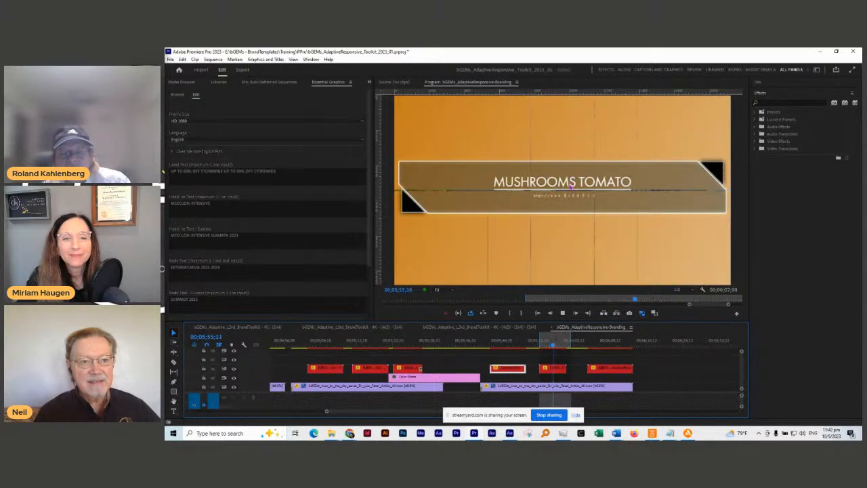
pyautogui.click(544, 345)
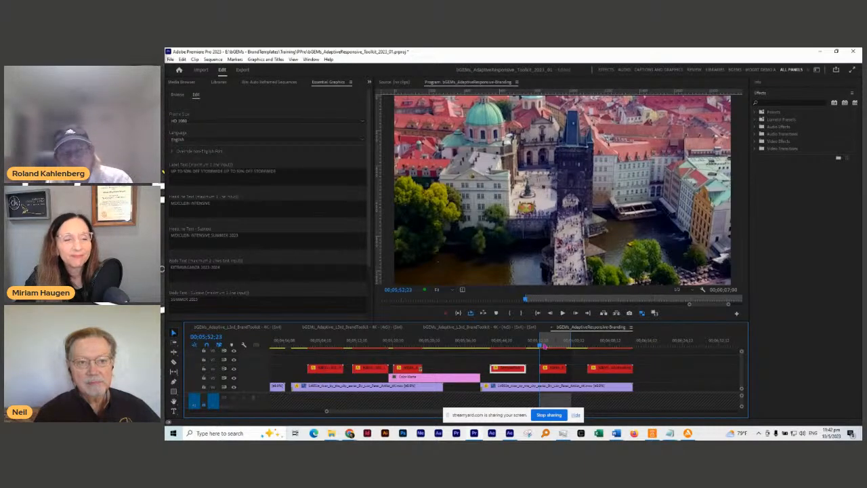
pyautogui.press('space')
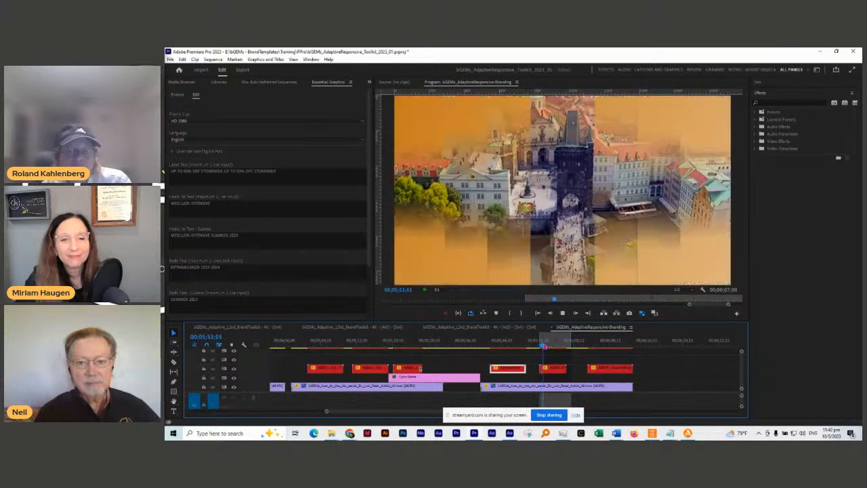
pyautogui.press('space')
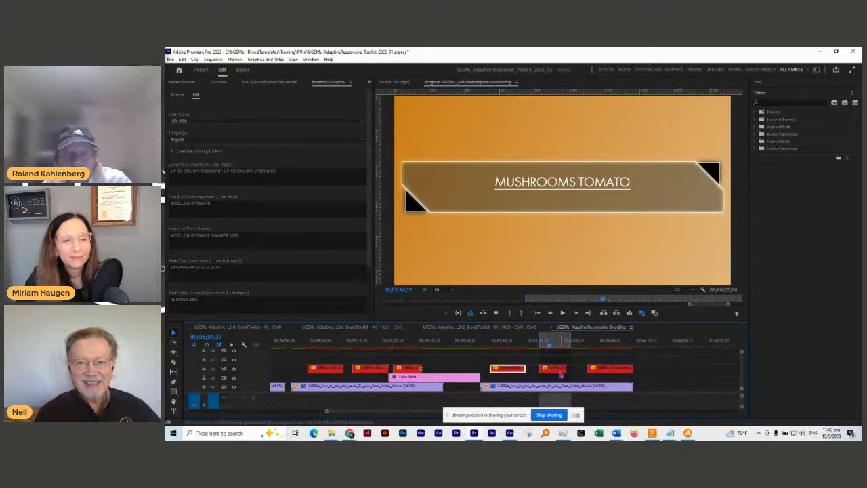
pyautogui.click(559, 369)
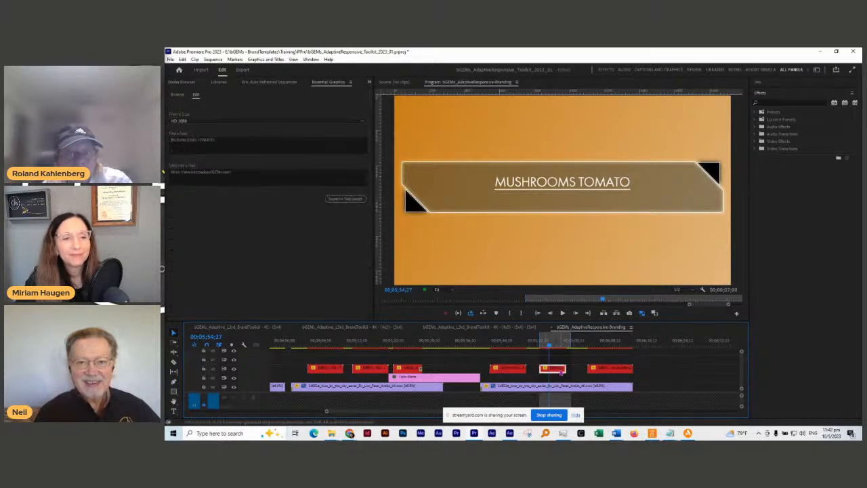
# Step: Replace the main text MUSHROOMS TOMATO with CREATIVITY and scrub to preview it
pyautogui.click(211, 150)
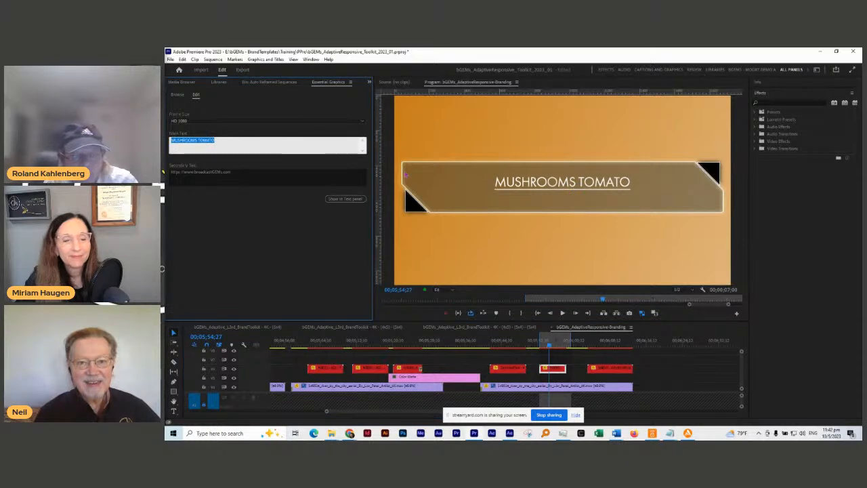
pyautogui.write('CR')
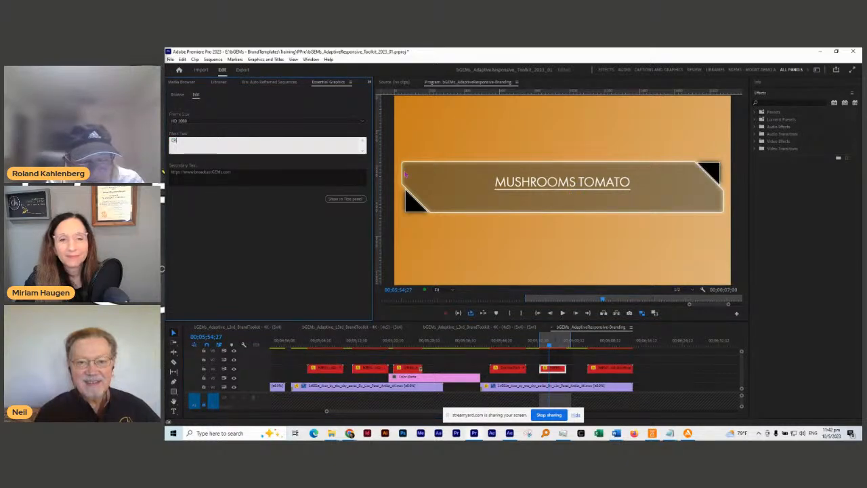
pyautogui.write('EATIVI')
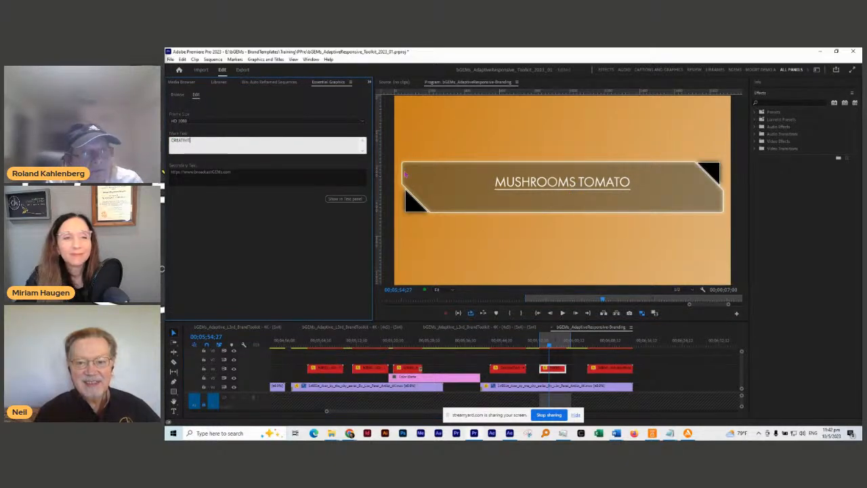
pyautogui.write('TY')
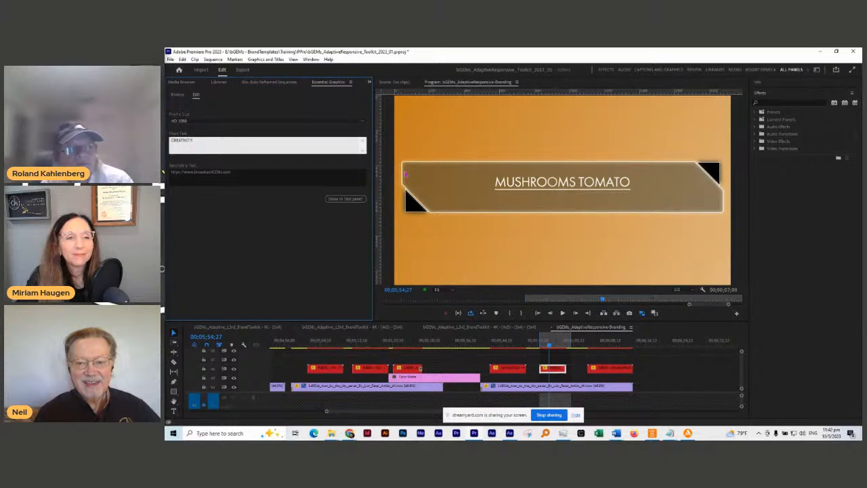
pyautogui.click(244, 237)
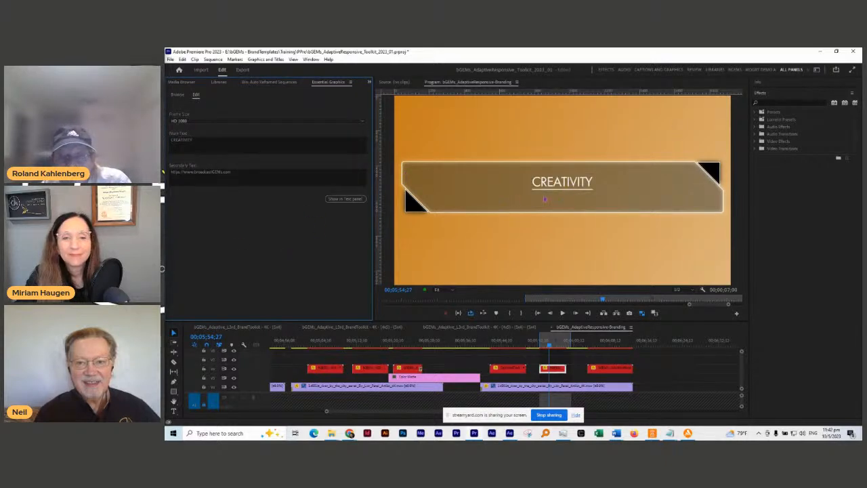
pyautogui.scroll(5, 553, 356)
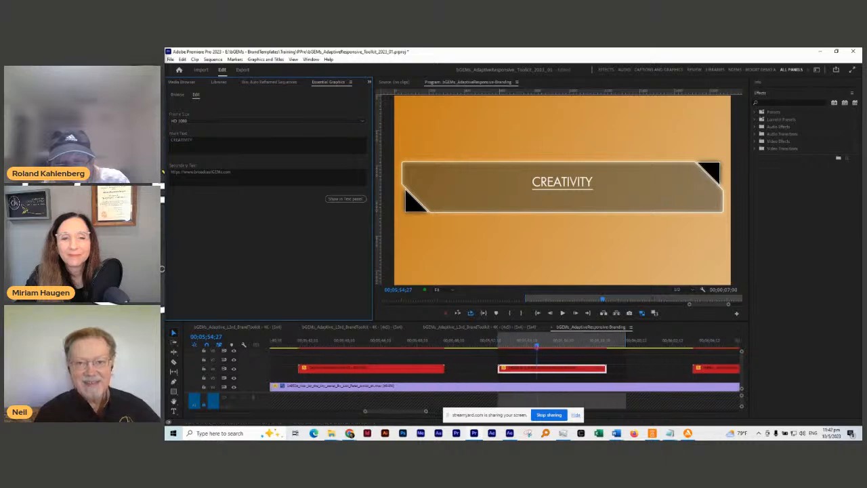
pyautogui.click(513, 346)
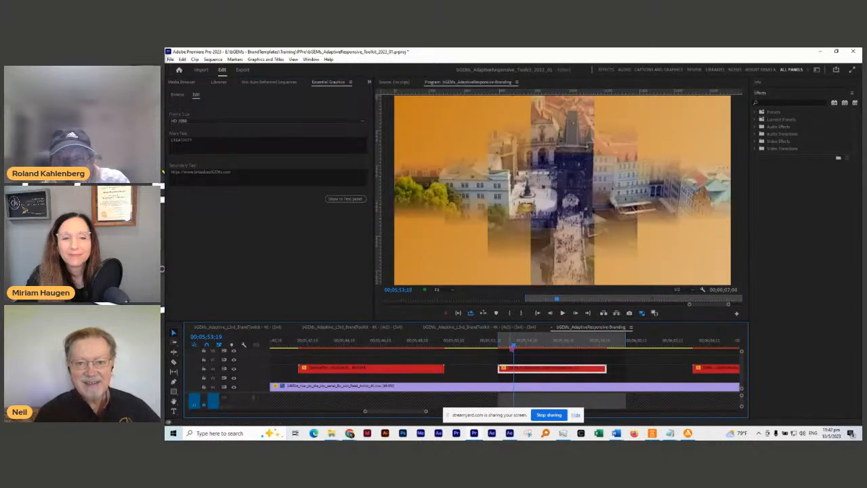
pyautogui.moveTo(513, 346); pyautogui.dragTo(532, 345)
pyautogui.click(518, 344)
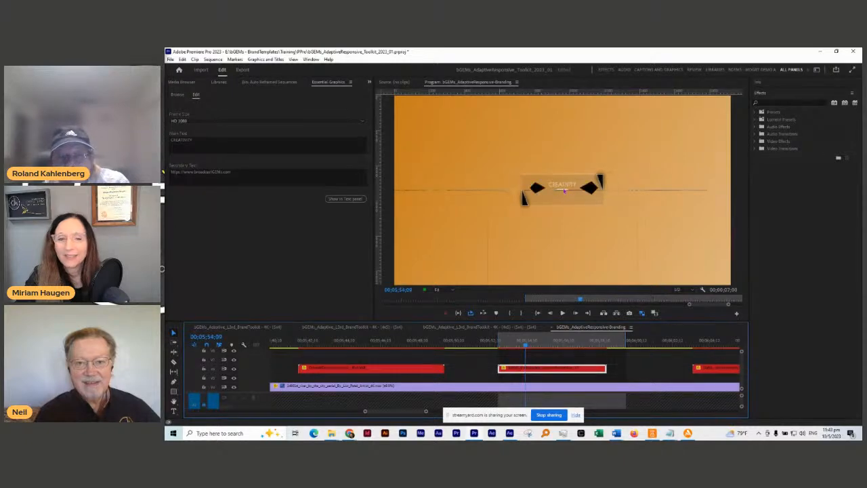
# Step: Extend the main text to CREATIVITY HIVE IS LIVE and return to the clip start
pyautogui.click(218, 138)
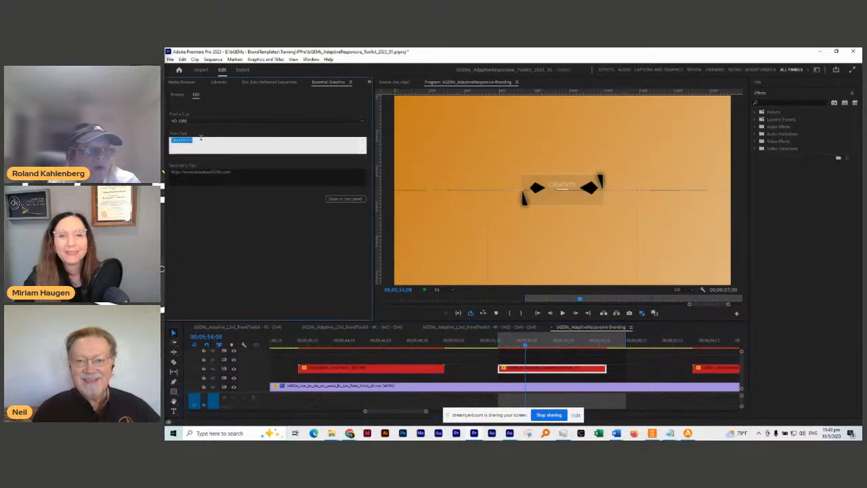
pyautogui.write('HIVE I')
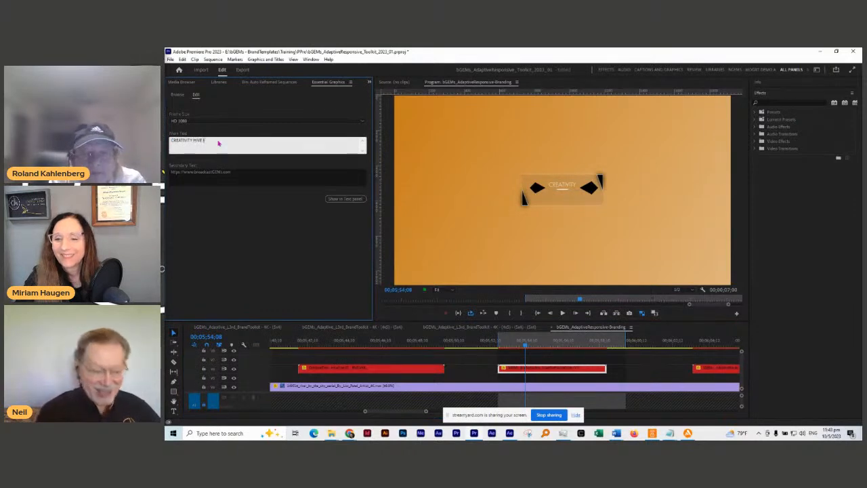
pyautogui.write('S LIVE')
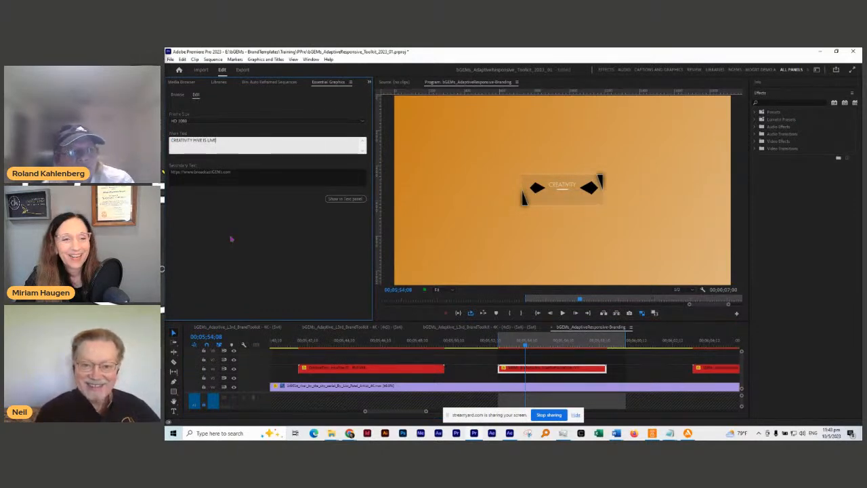
pyautogui.click(231, 238)
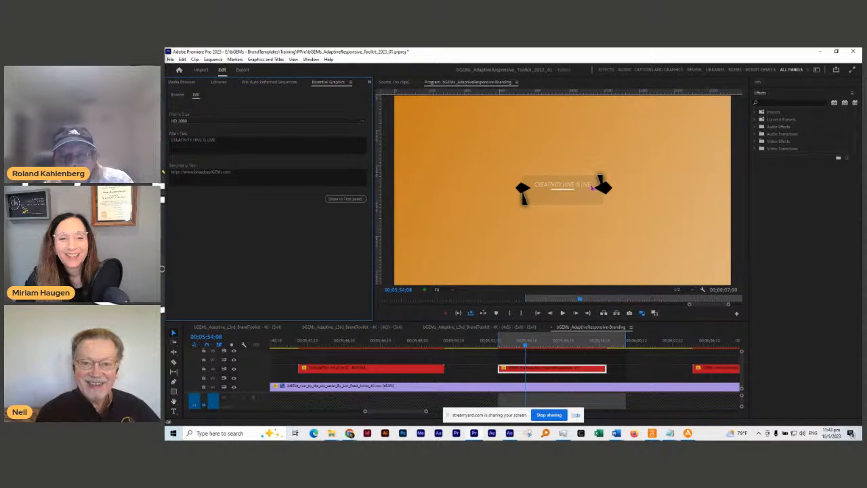
pyautogui.click(498, 344)
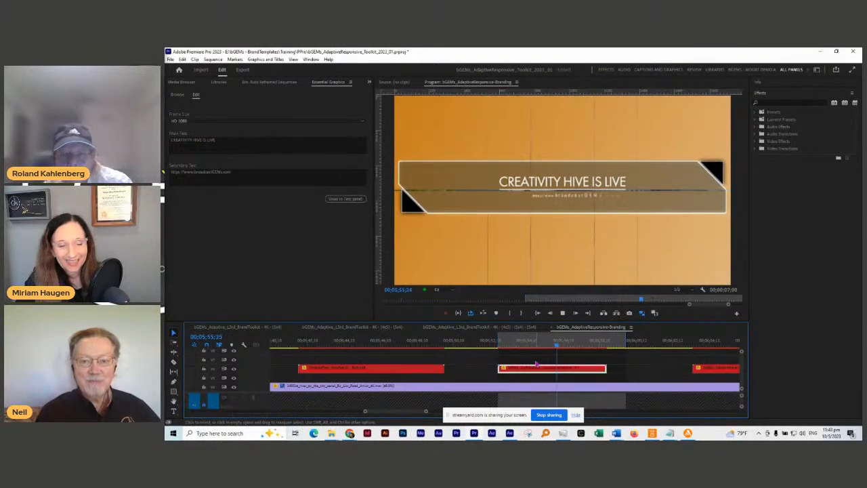
pyautogui.press('space')
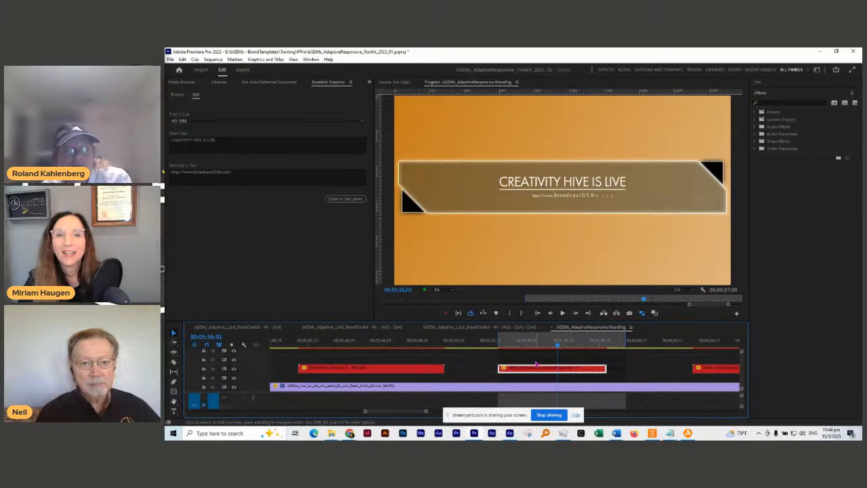
pyautogui.click(532, 343)
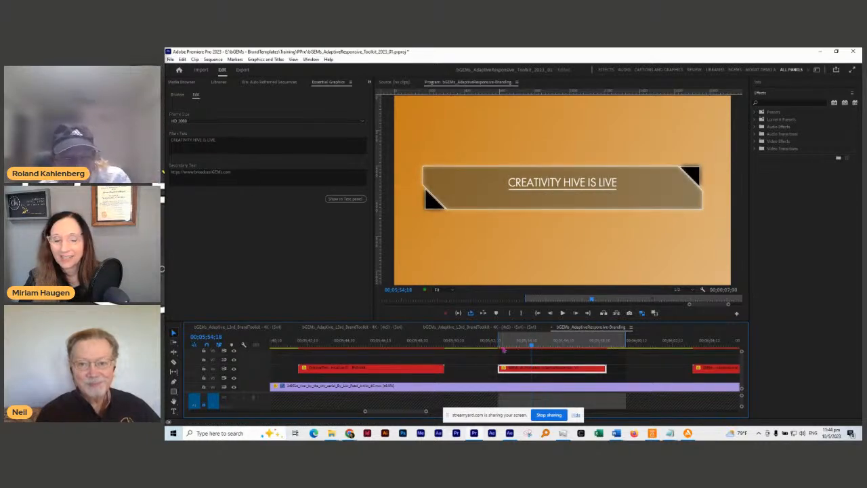
pyautogui.click(510, 345)
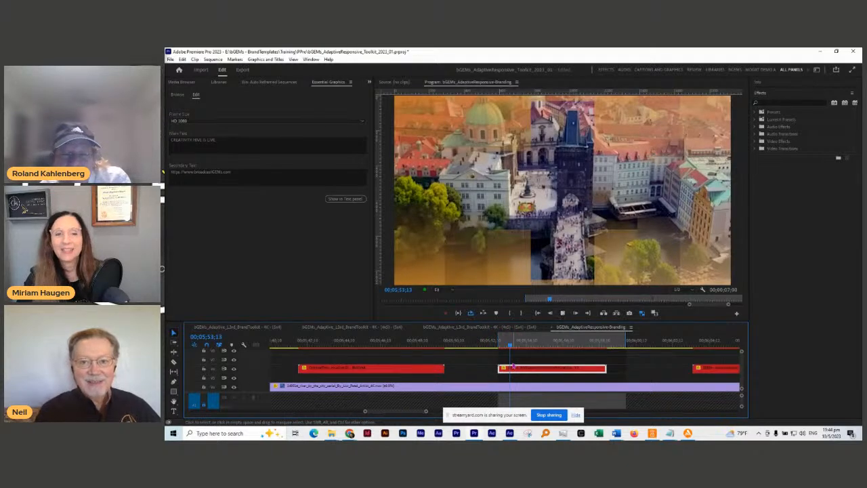
pyautogui.press('space')
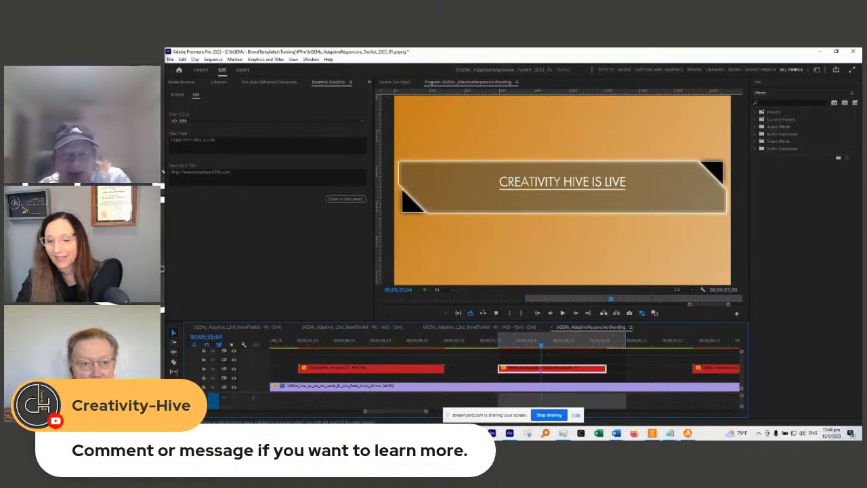
# Step: Go to the multilingual title and select the adaptive title clip
pyautogui.scroll(-5, 514, 366)
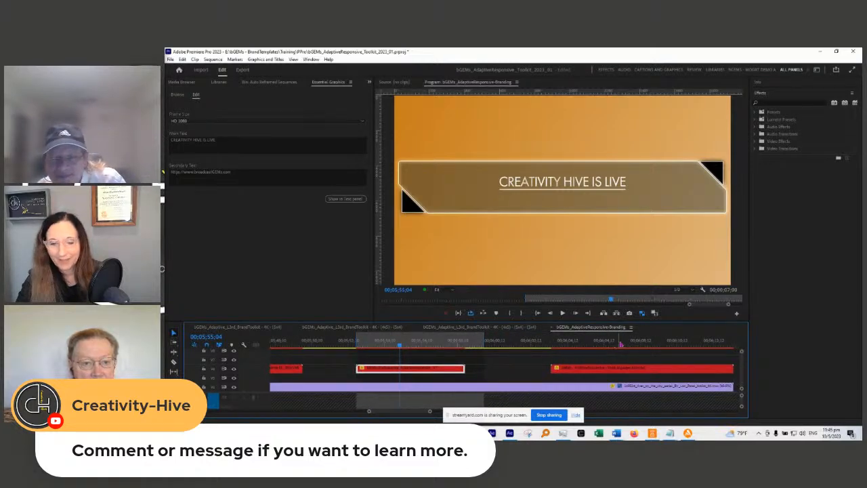
pyautogui.click(634, 346)
pyautogui.scroll(-4, 513, 345)
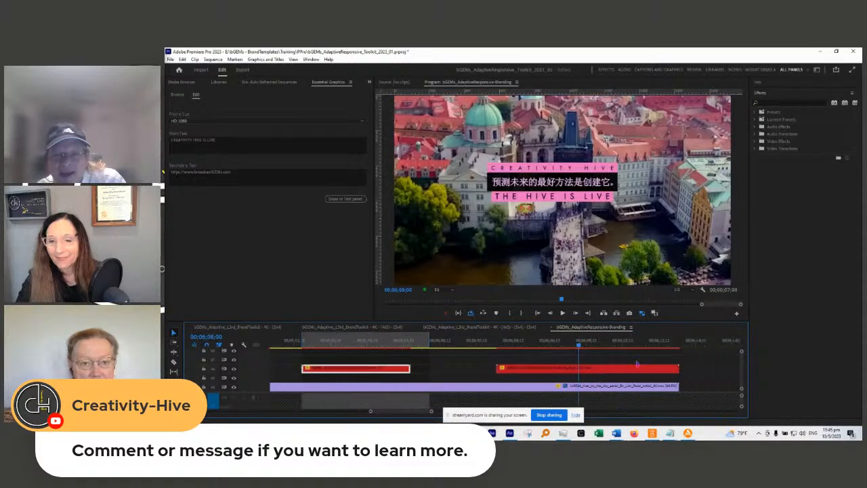
pyautogui.click(516, 369)
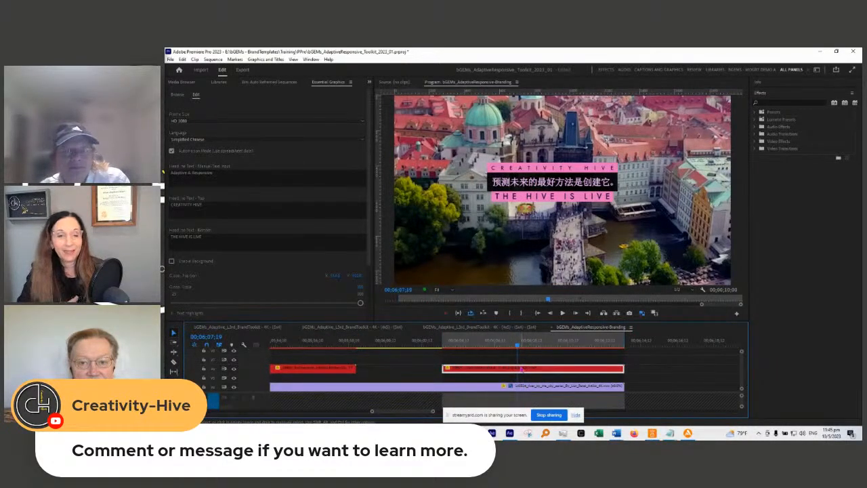
# Step: Set the title's language to Tamil, then change it to Thai
pyautogui.click(228, 141)
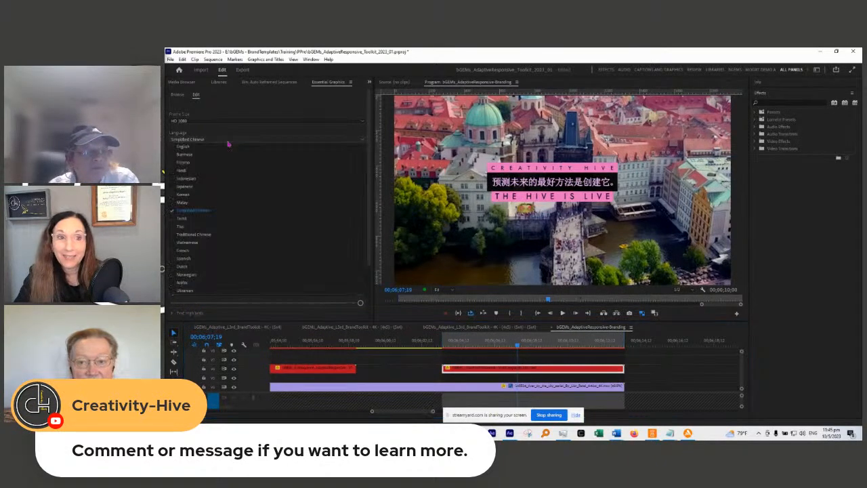
pyautogui.click(206, 219)
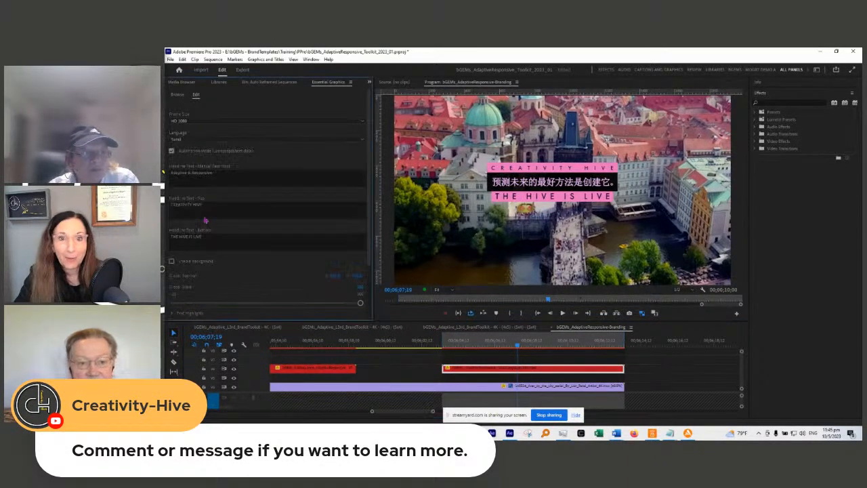
pyautogui.click(202, 140)
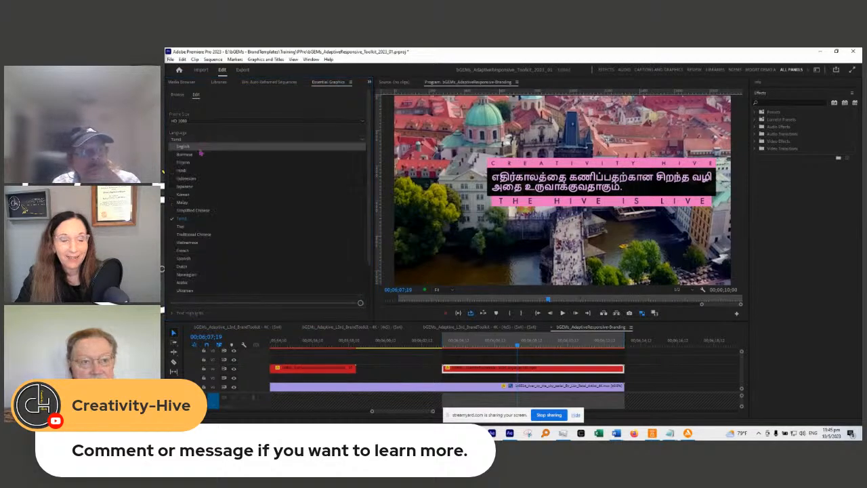
pyautogui.click(193, 227)
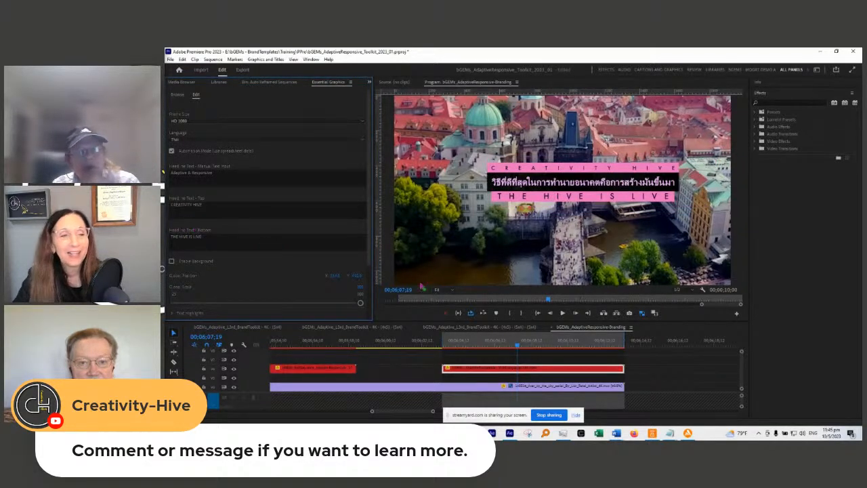